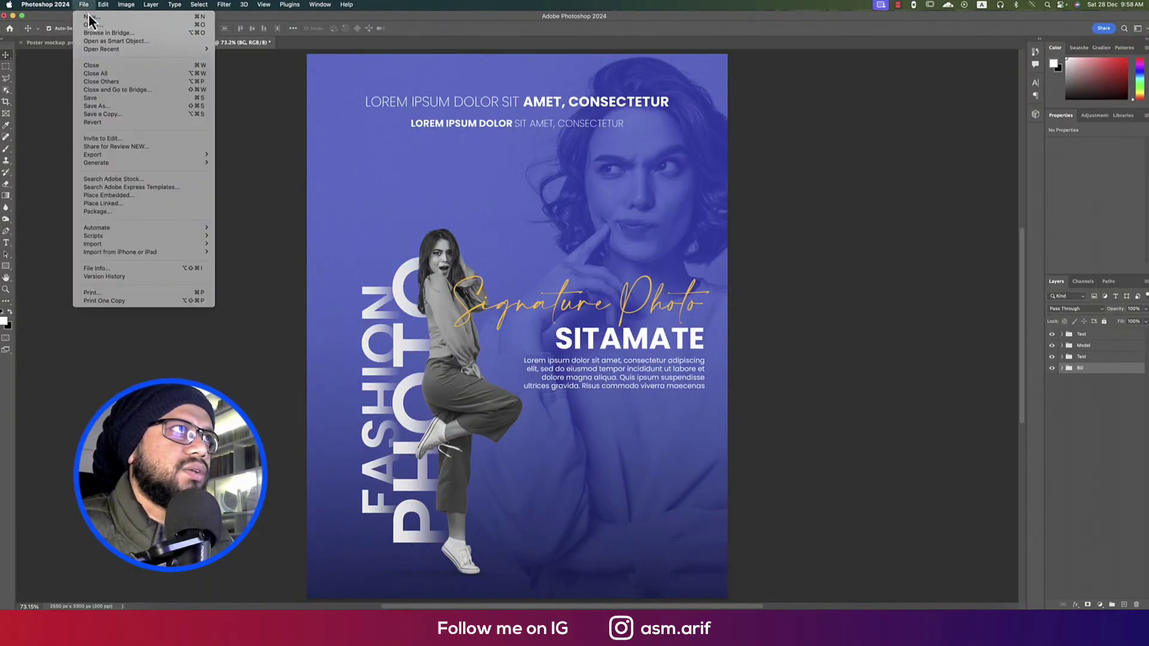
Create a new blank Letter-size document from the Print presets
left_click(318, 130)
key("super+n")
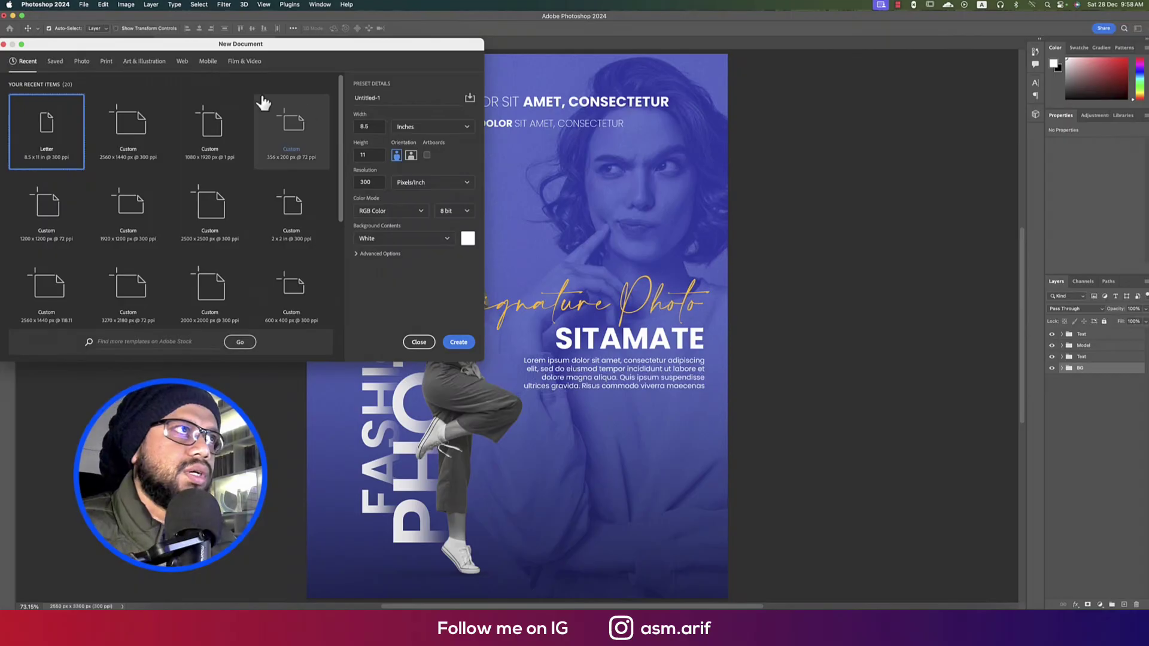
left_click_drag(217, 43, 449, 49)
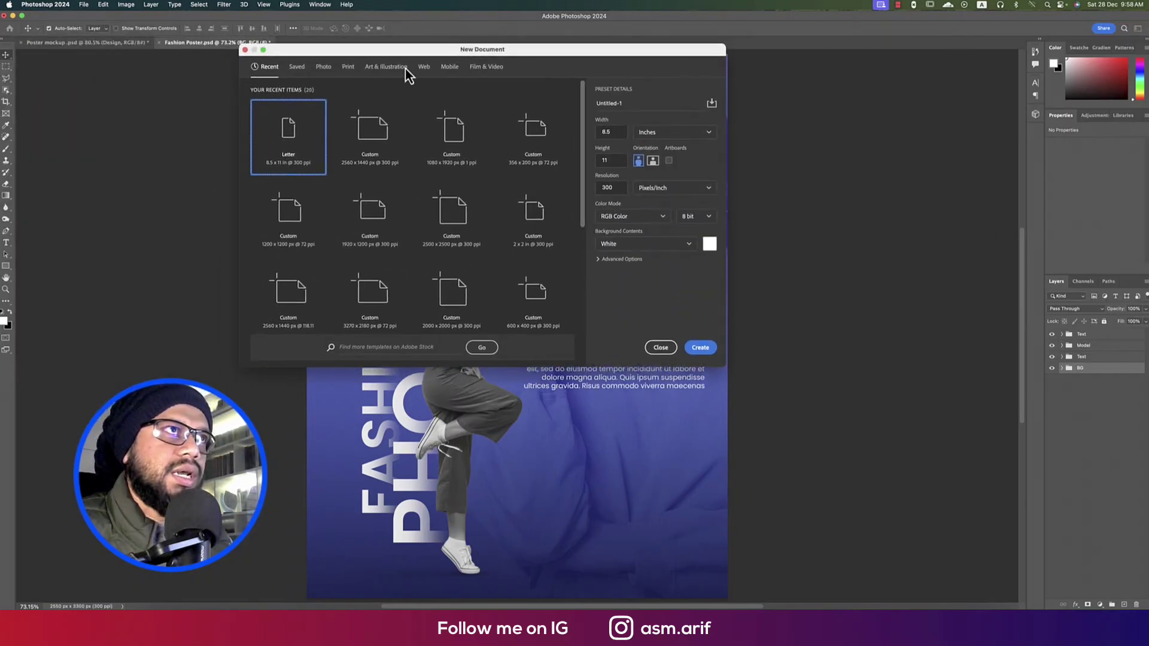
left_click(324, 68)
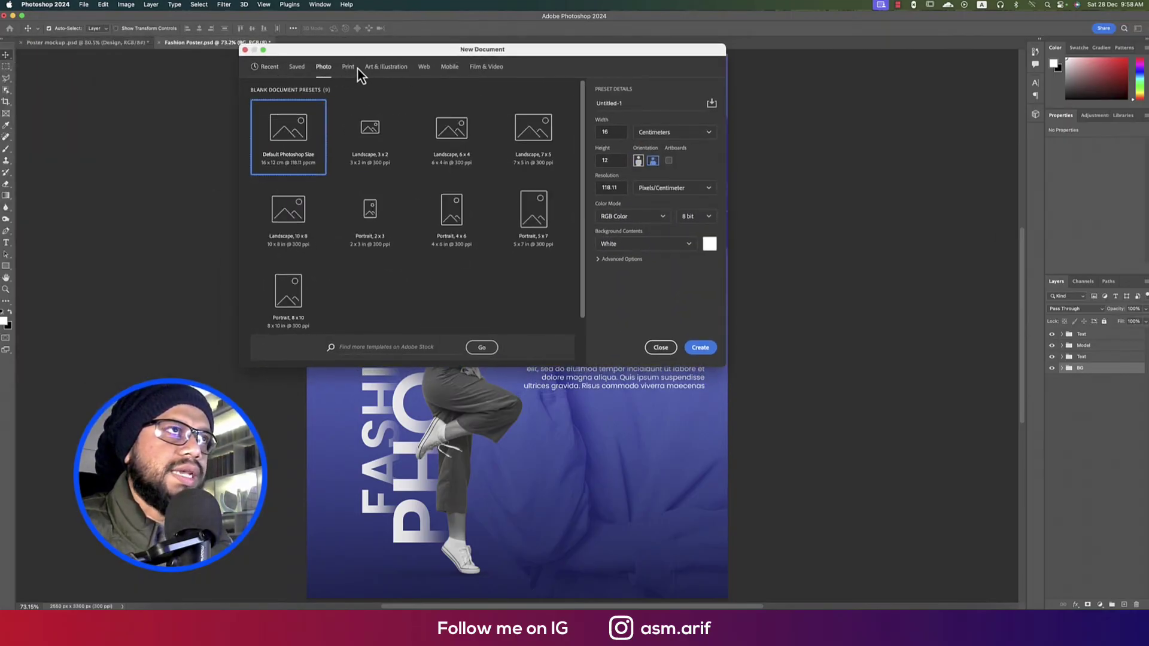
left_click(346, 68)
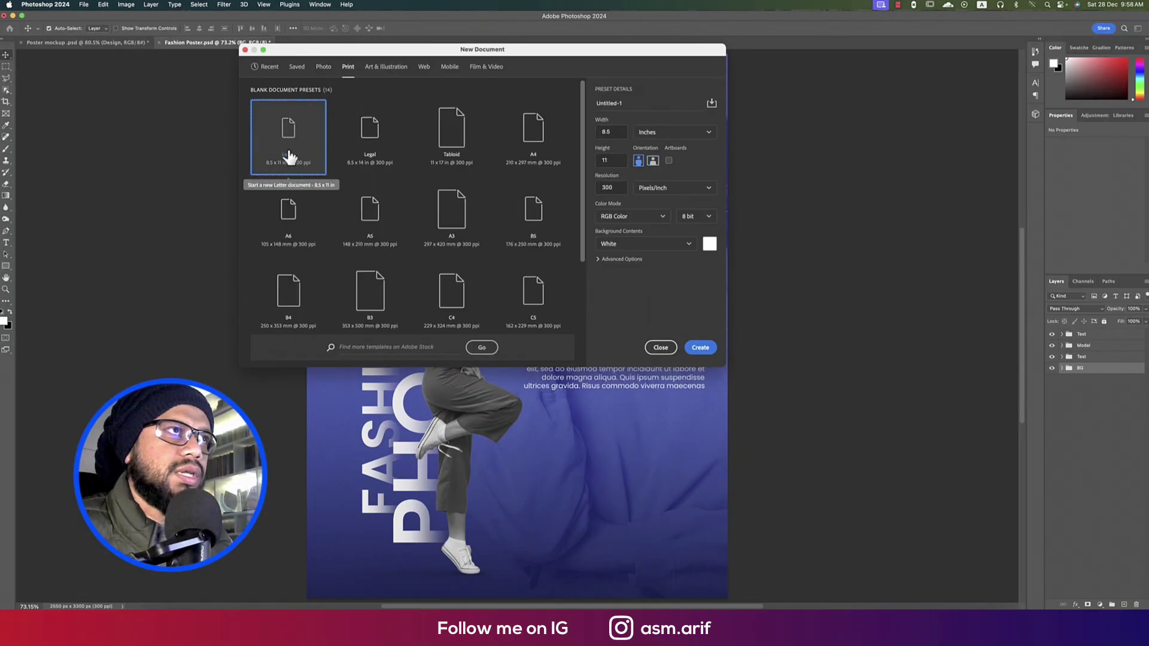
left_click(700, 347)
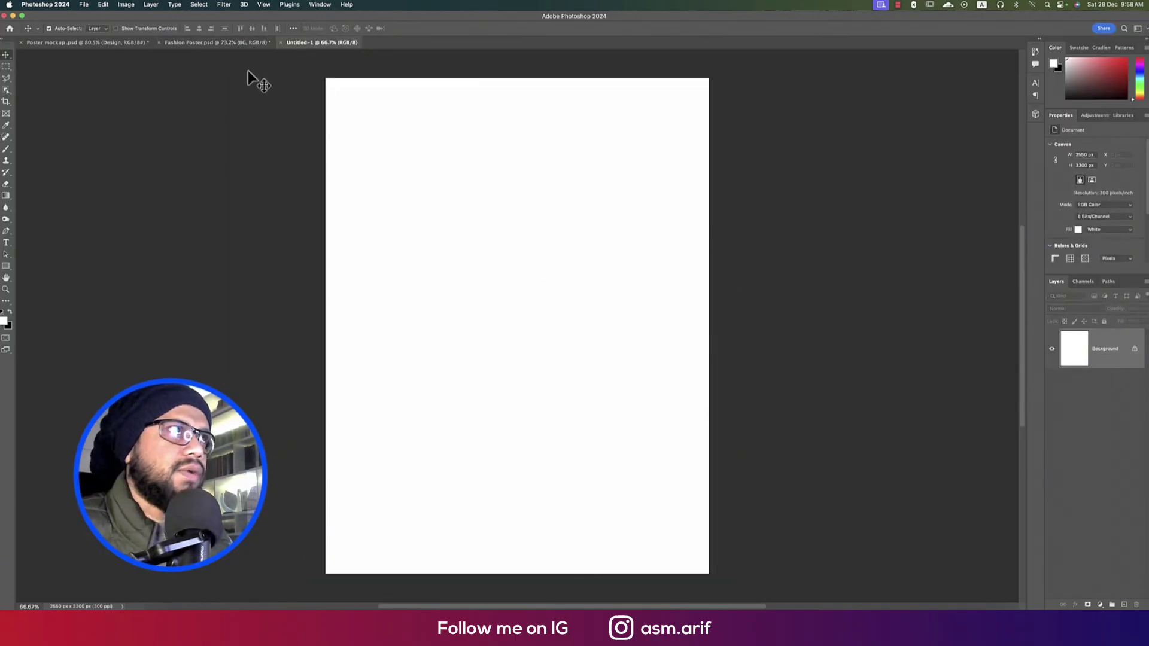
Place the pensive woman photo into the document as an embedded image
left_click(83, 4)
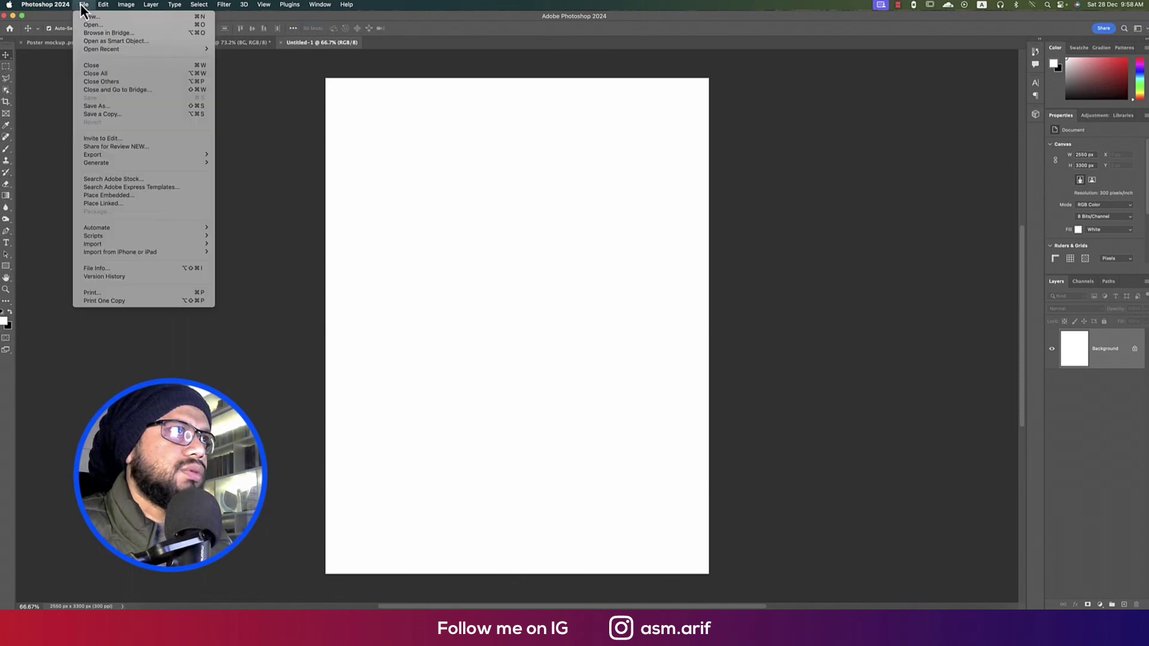
left_click(127, 195)
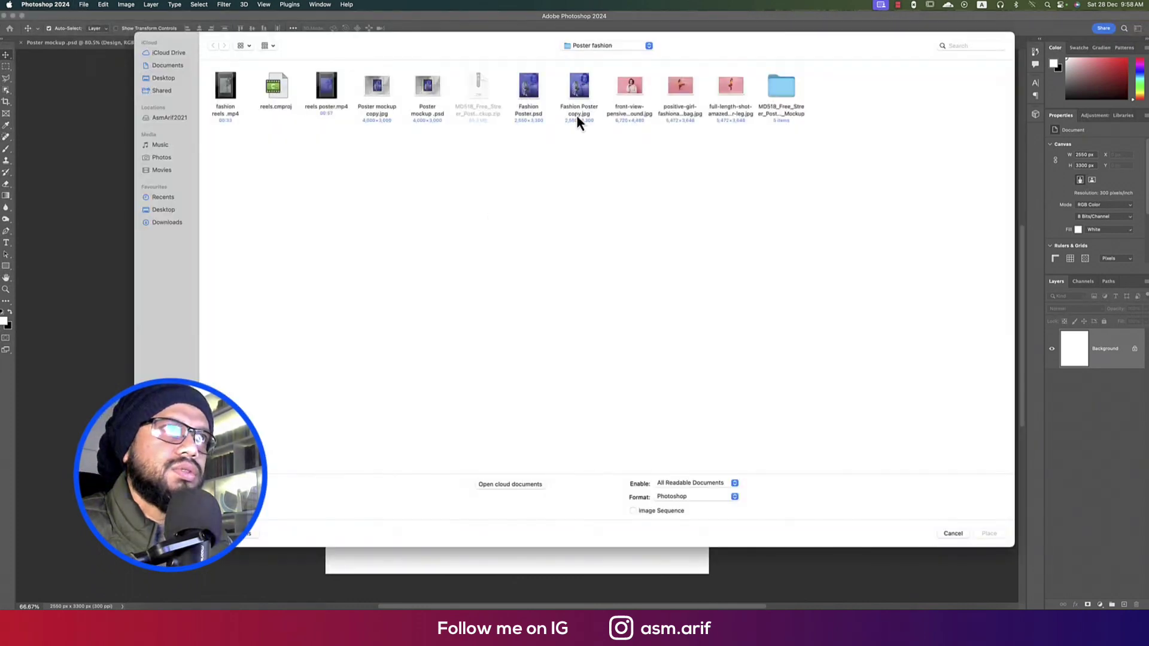
left_click(630, 88)
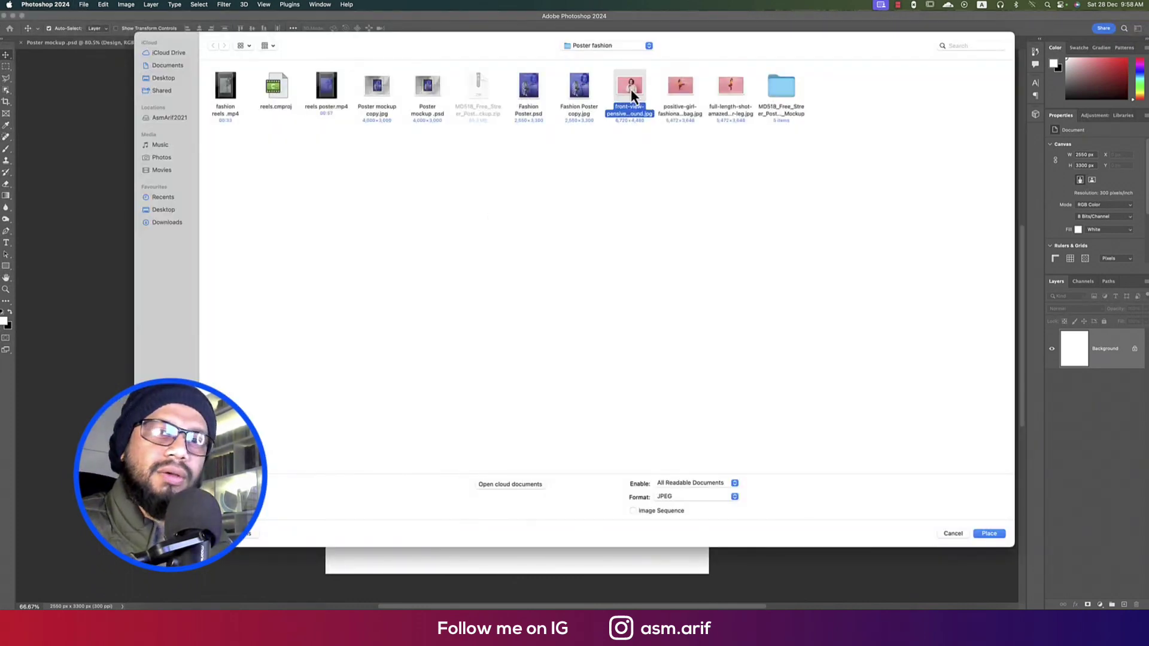
key("space")
key("space")
left_click(678, 89)
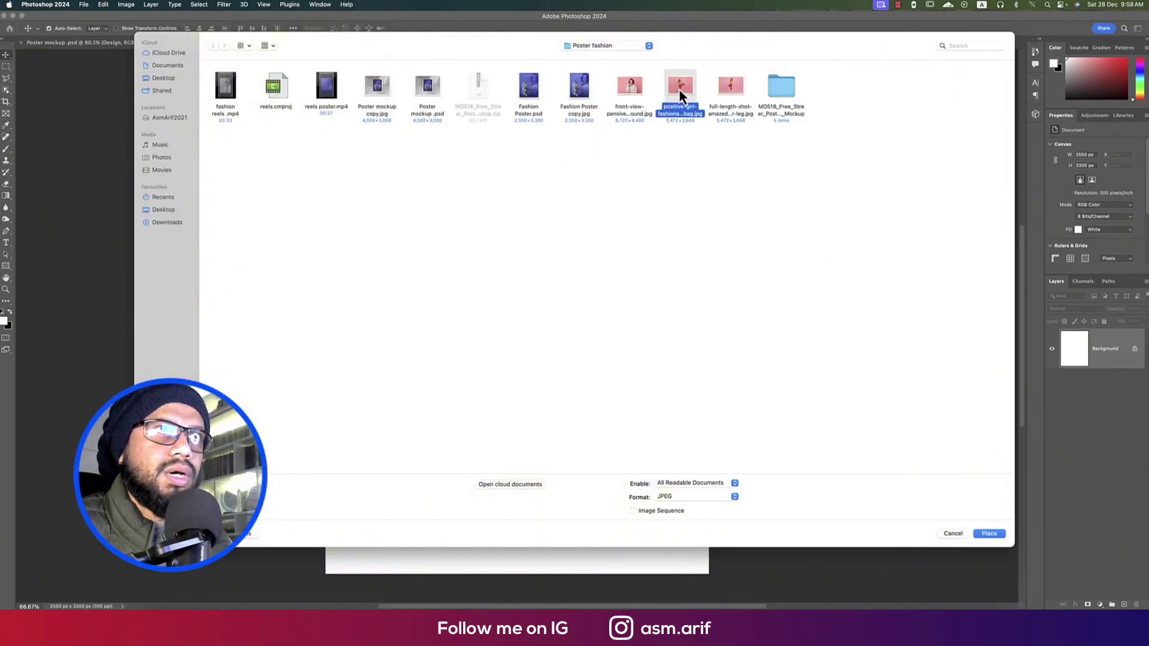
key("space")
key("space")
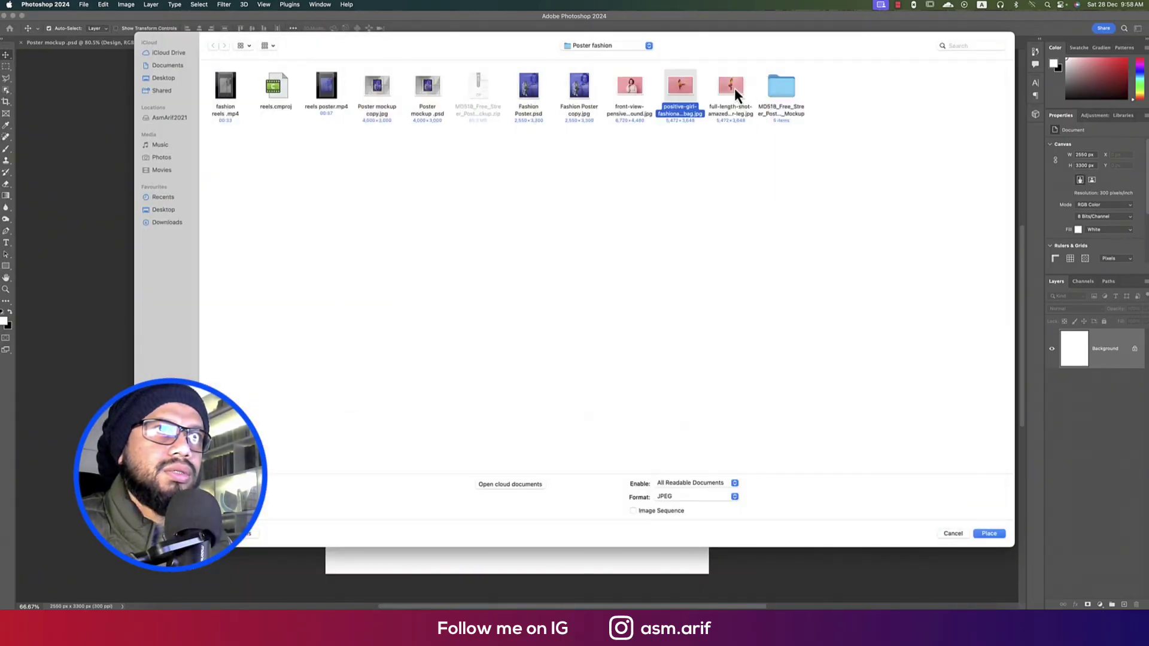
left_click(632, 90)
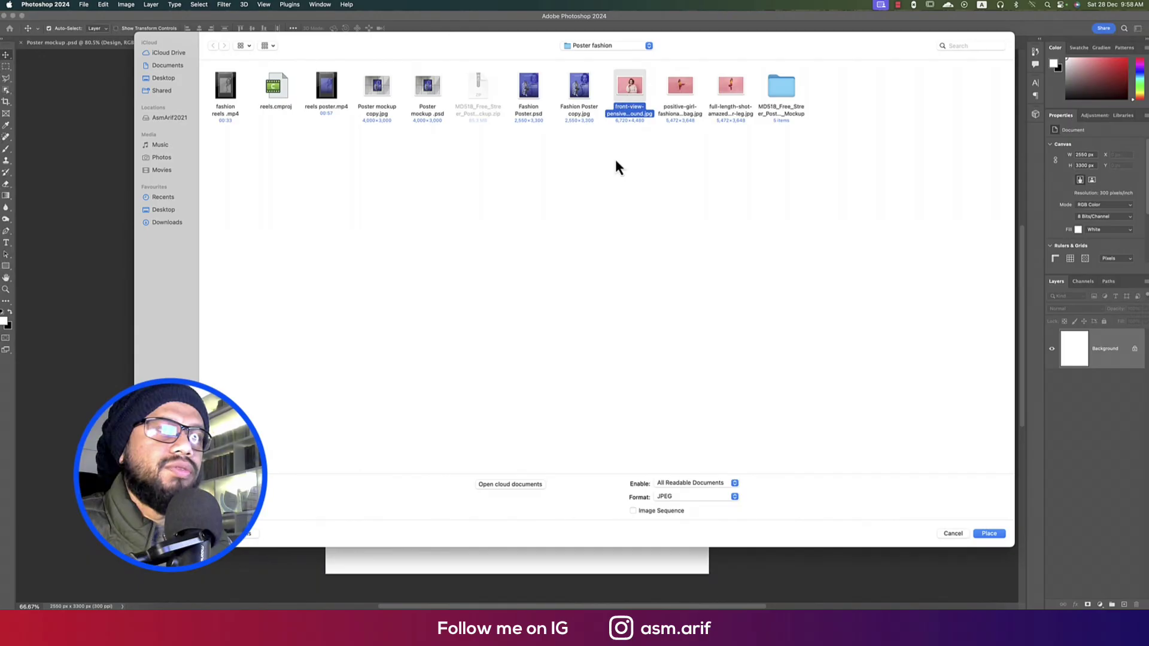
left_click(990, 534)
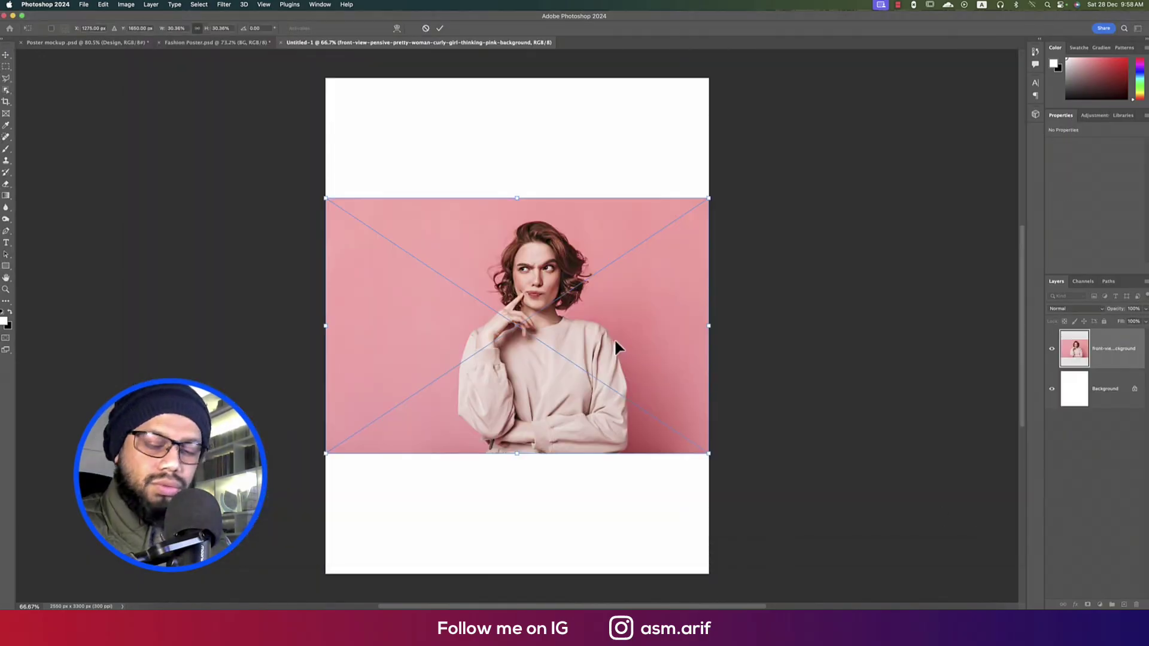
Scale the photo to fill the page height and shift it right
left_click_drag(522, 190, 514, 58)
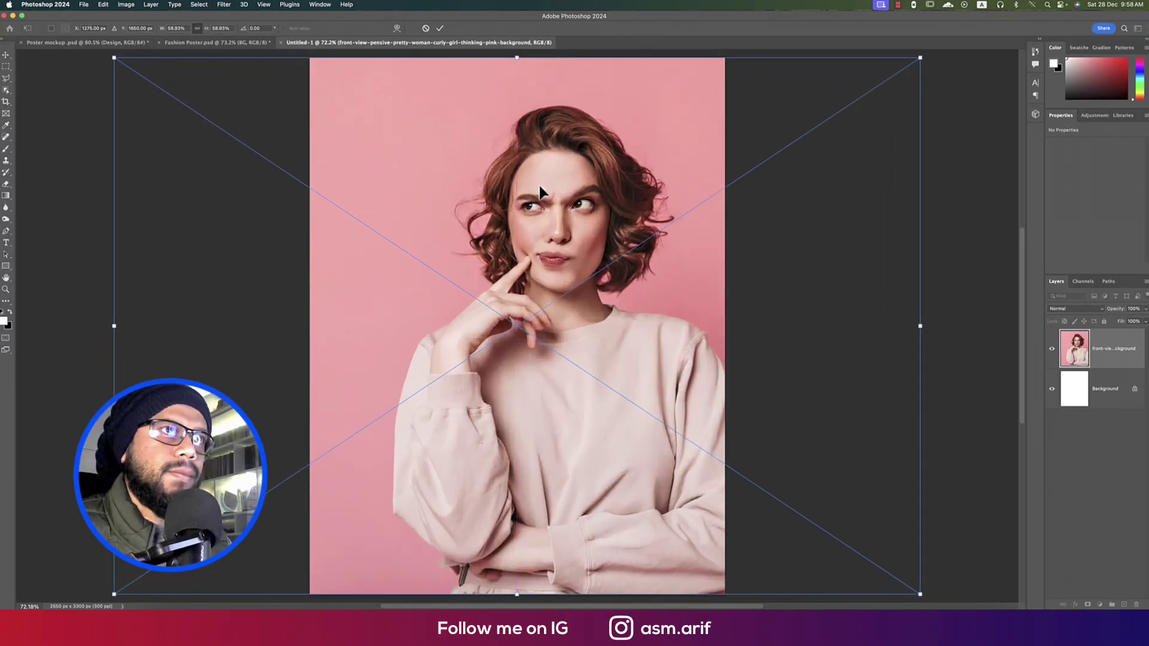
left_click_drag(583, 284, 645, 278)
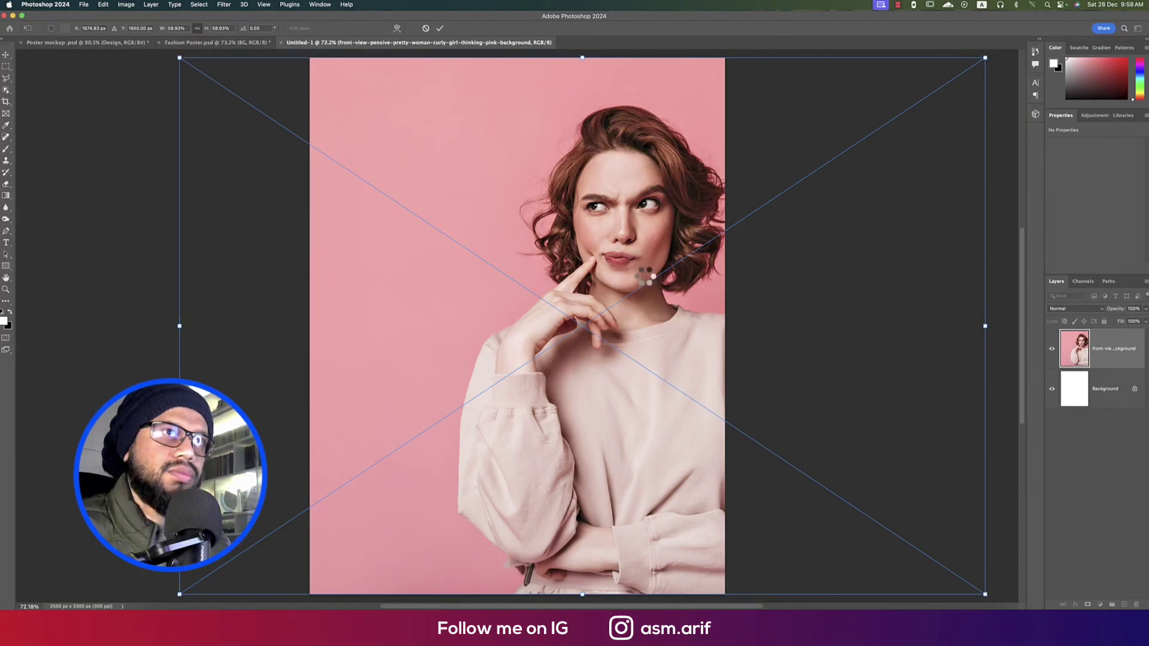
left_click_drag(1043, 358, 993, 356)
Rasterize the photo layer, rename it 'bg photo', and unlock the Background layer
right_click(1058, 353)
left_click(1070, 372)
double_click(1065, 349)
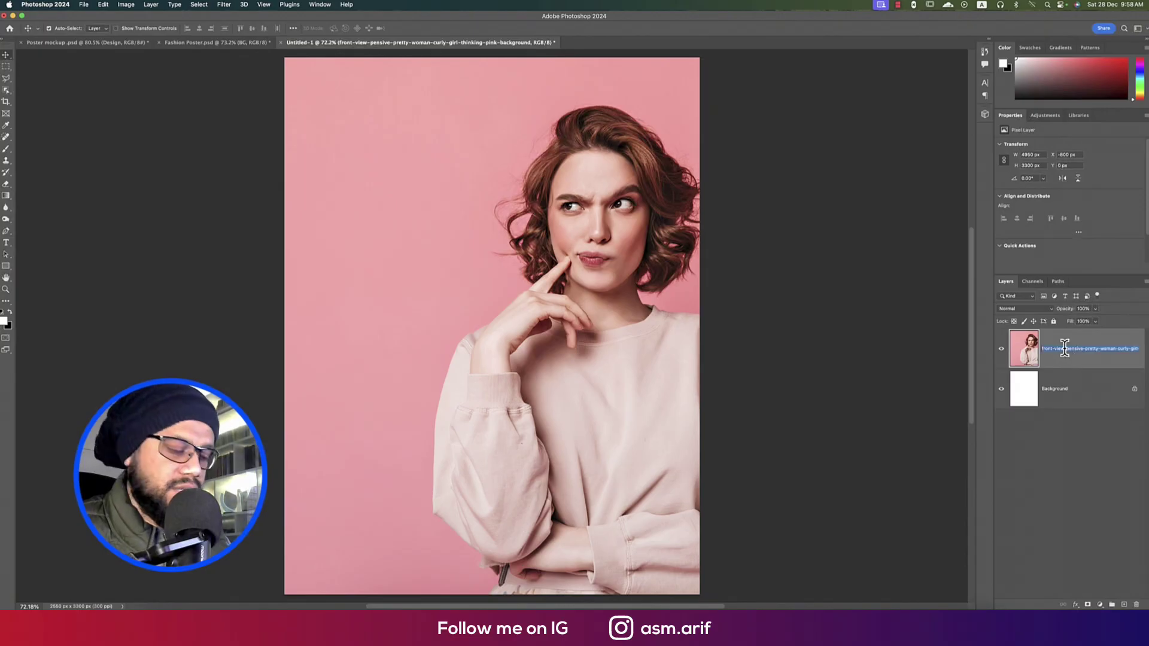
type("bg photo")
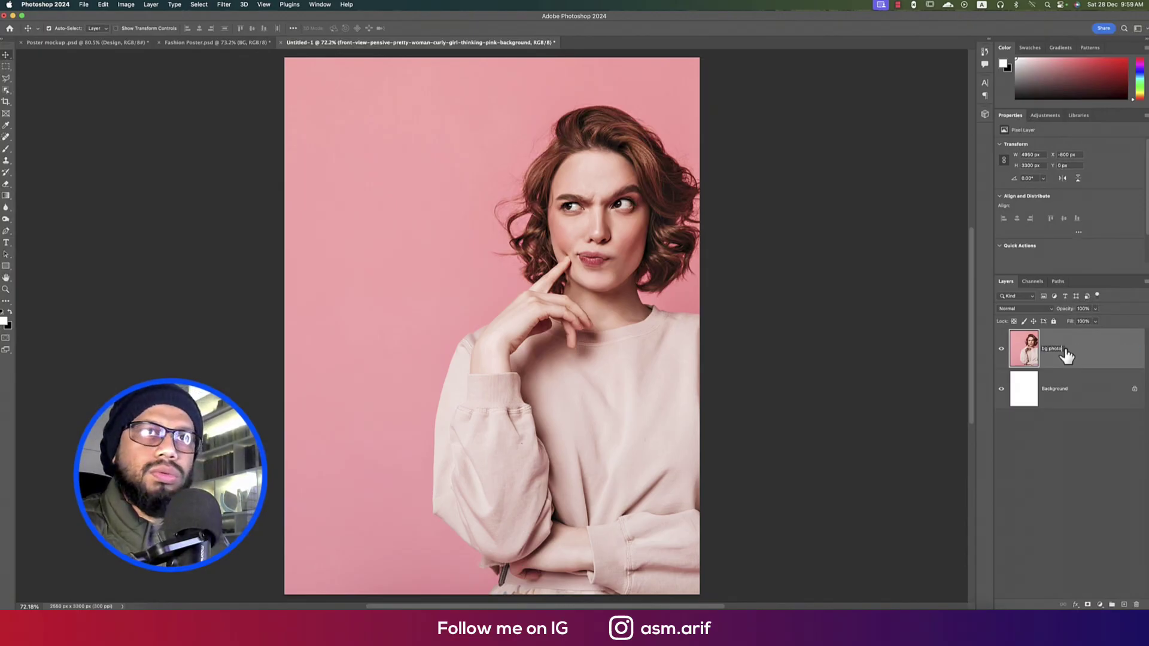
key("Return")
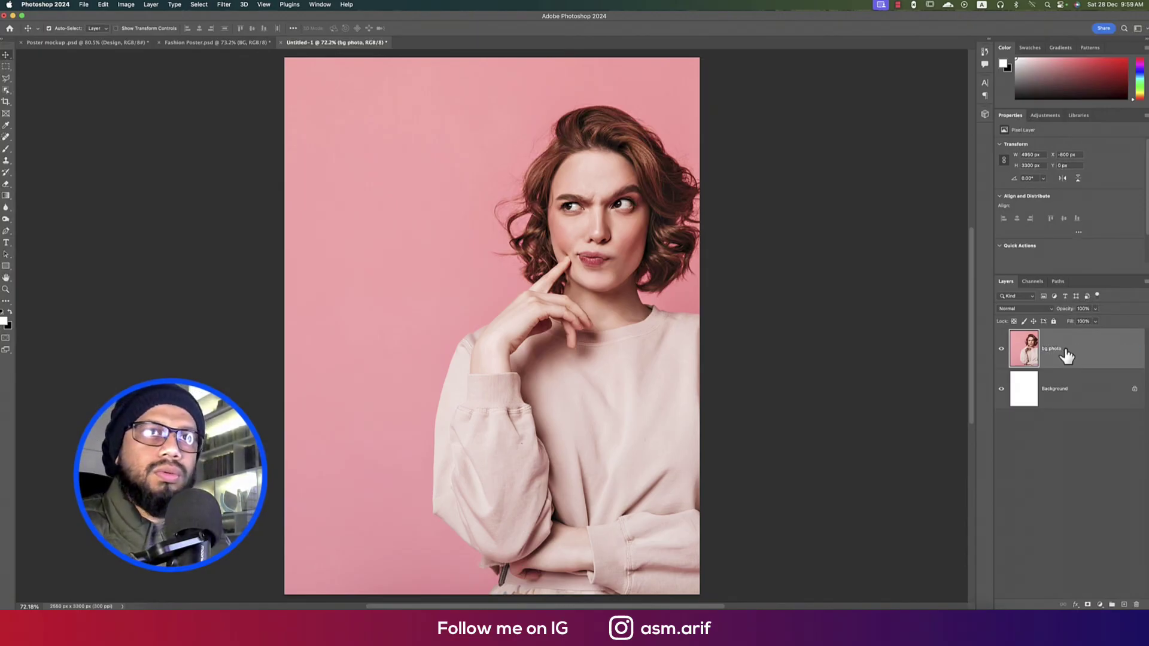
left_click(1133, 389)
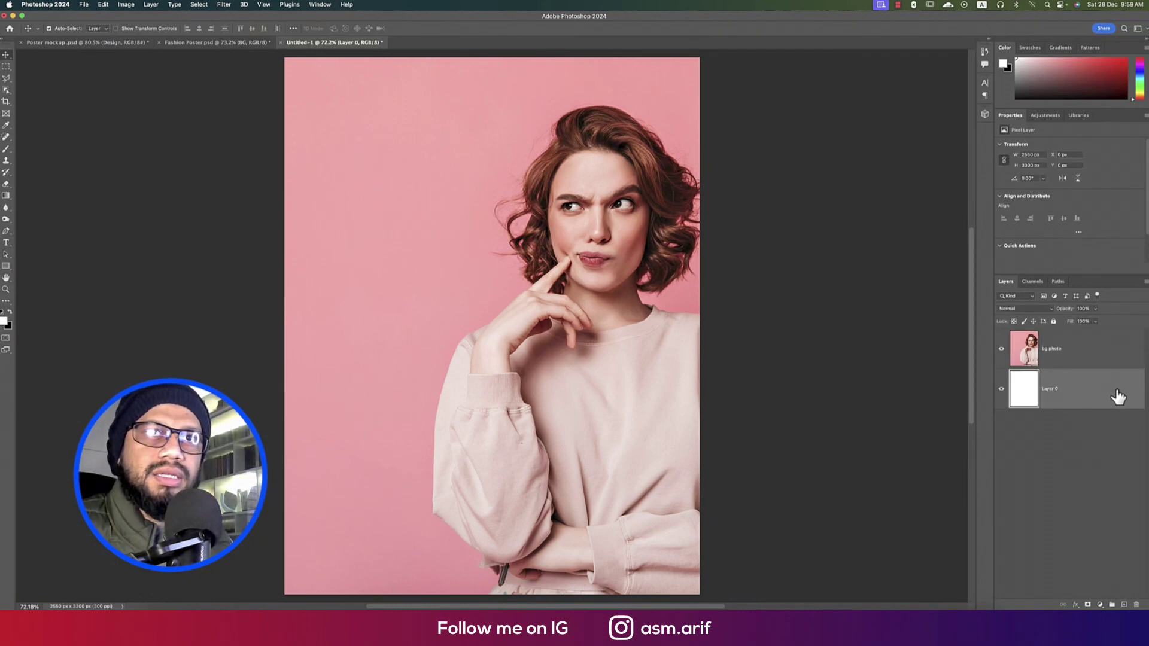
Delete the white layer and add a dark grey (545454) Solid Color fill layer
left_click_drag(1113, 401, 1132, 602)
left_click(1099, 605)
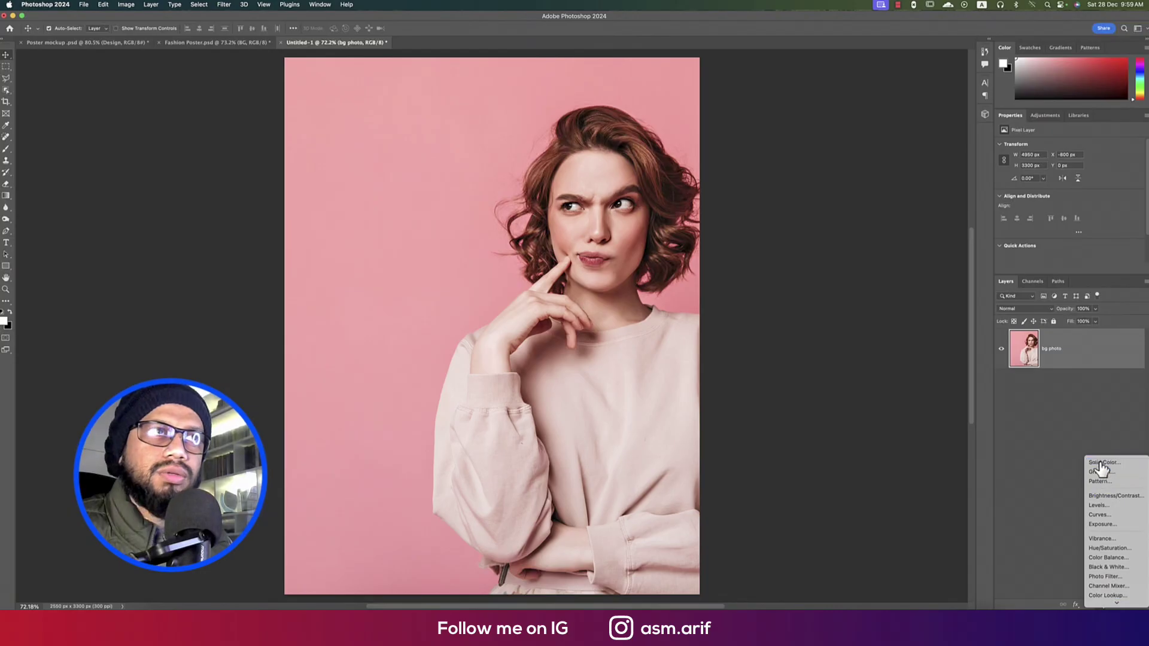
left_click(1097, 464)
left_click(97, 237)
left_click(284, 157)
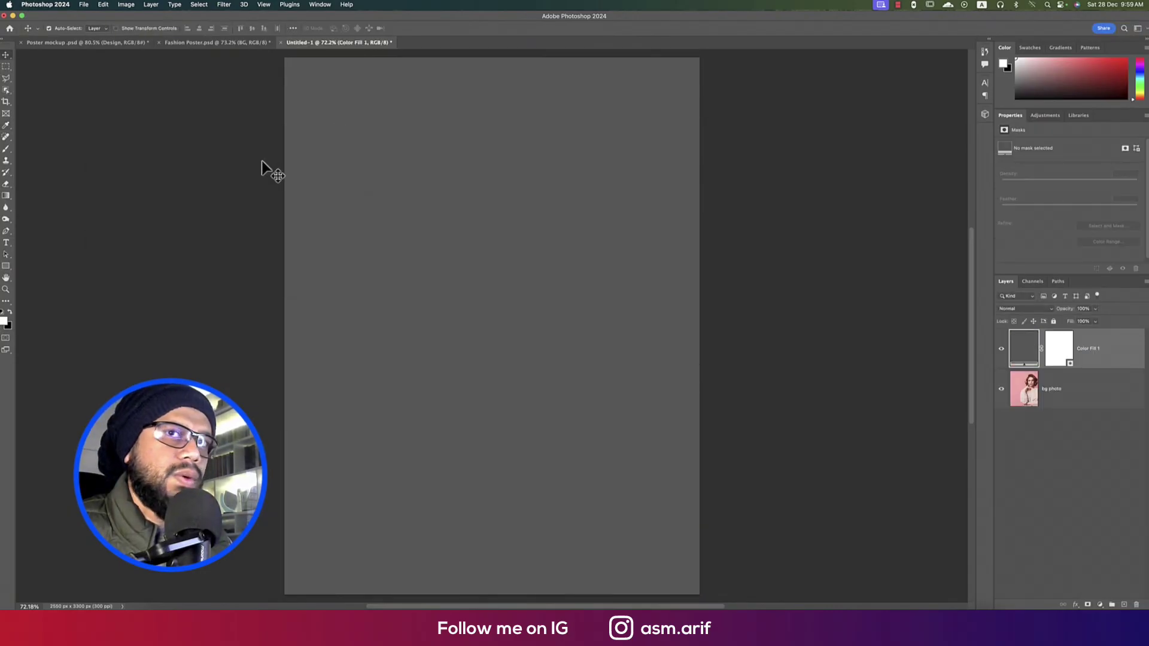
Move the grey fill below bg photo and select the bg photo layer
left_click_drag(1095, 356, 1073, 450)
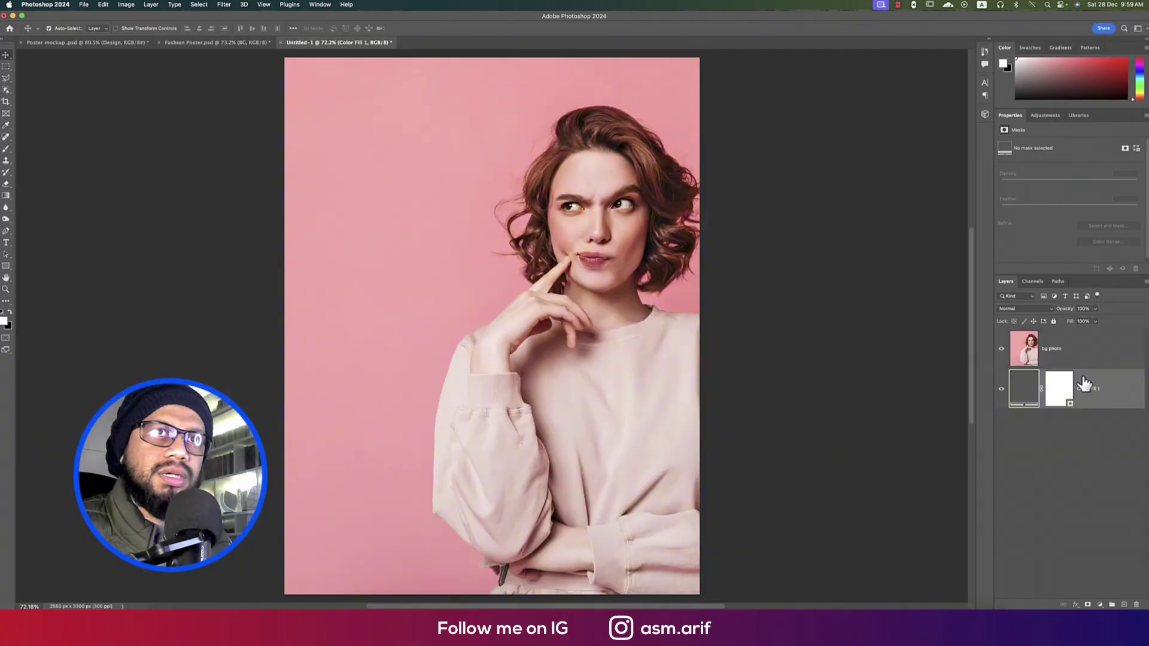
left_click(1087, 356)
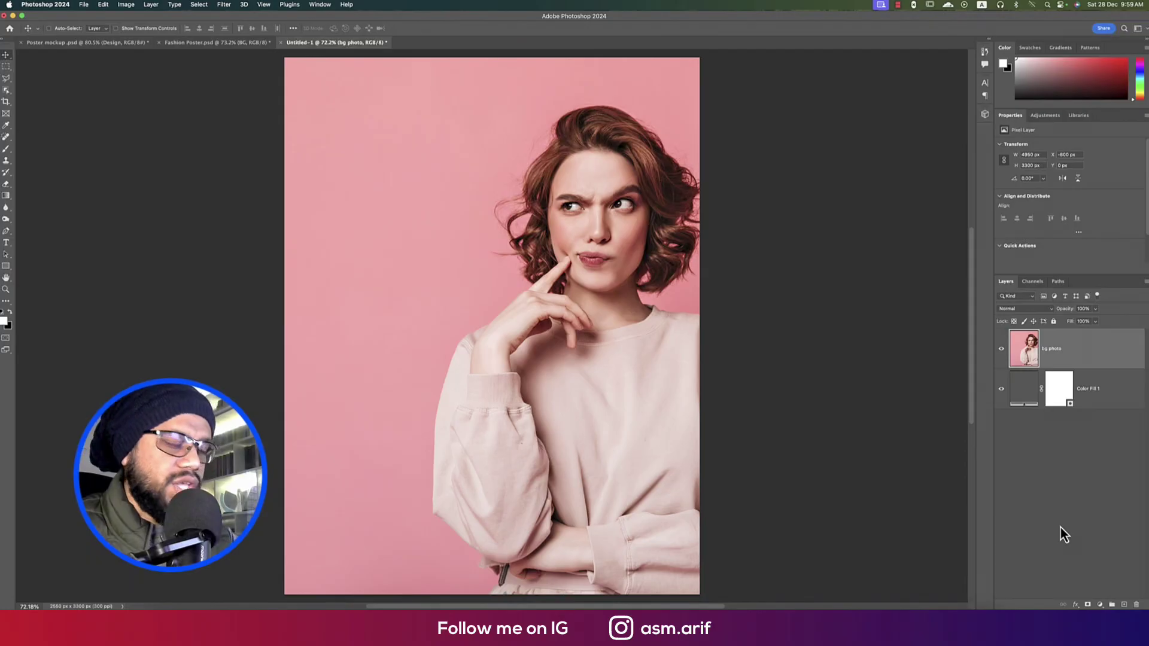
key("super+u")
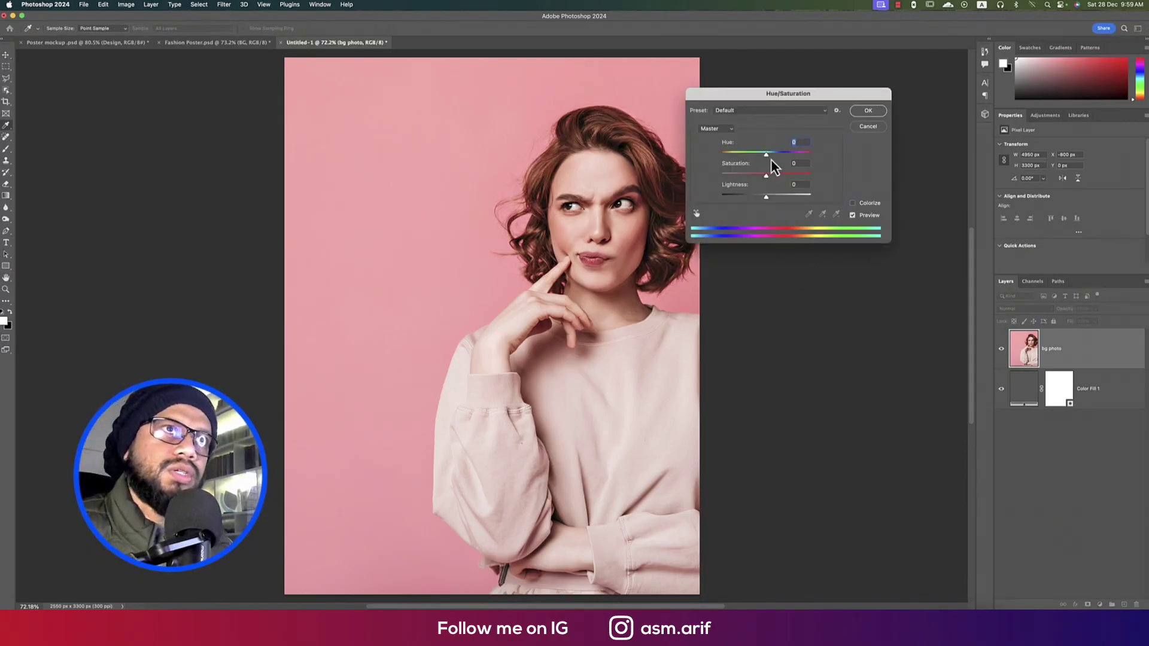
Desaturate the bg photo with Hue/Saturation at Saturation -100
left_click_drag(766, 177, 669, 171)
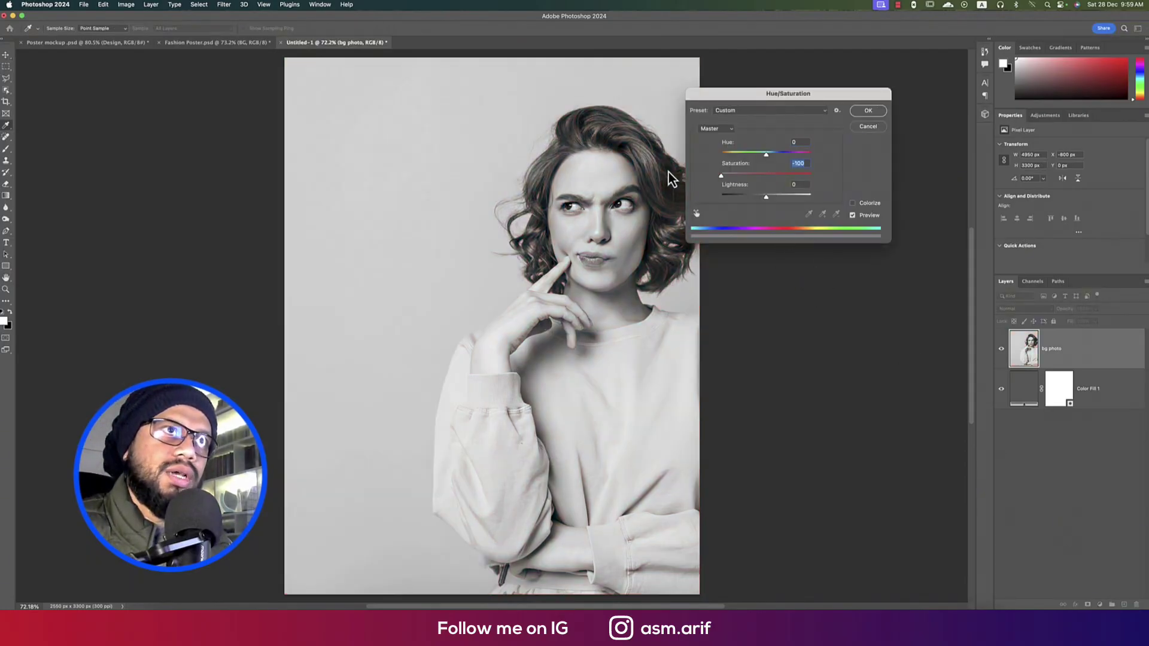
left_click(879, 114)
key("v")
Set bg photo to Soft Light and add a new Solid Color fill layer above it
left_click(1024, 309)
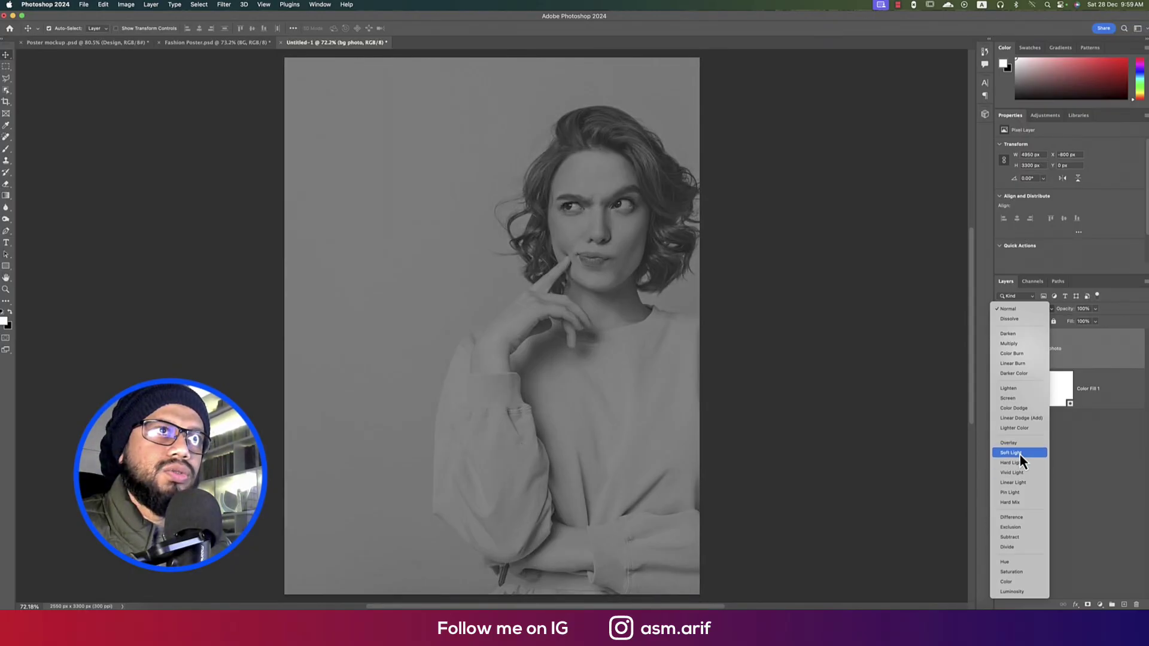
left_click(1020, 455)
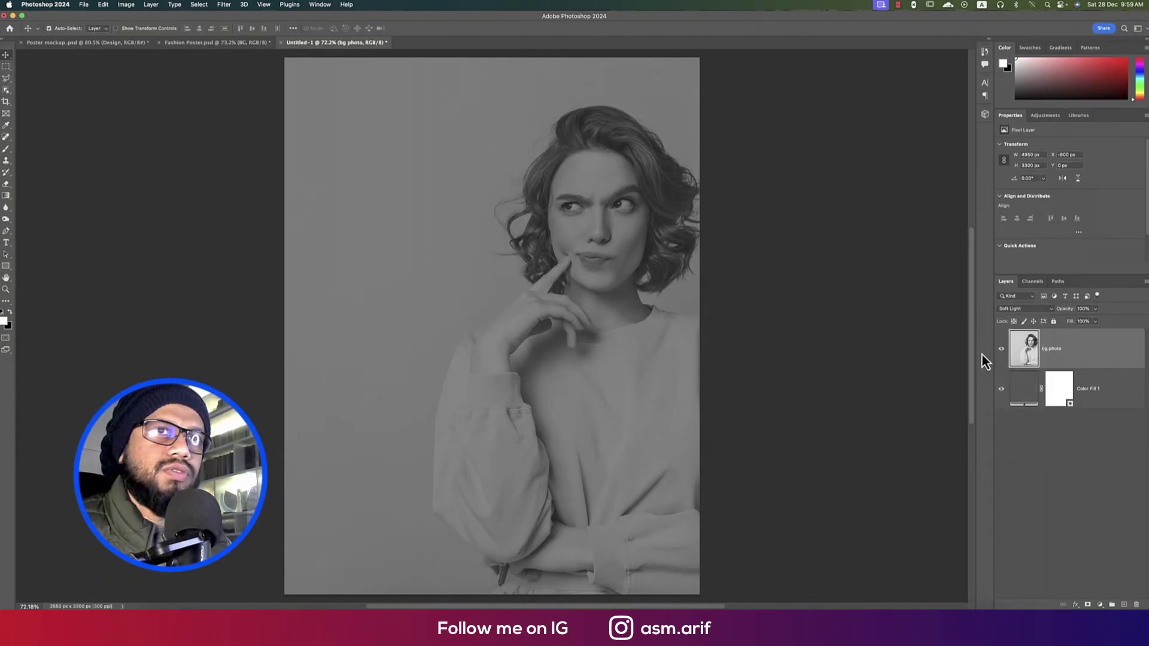
left_click(1099, 604)
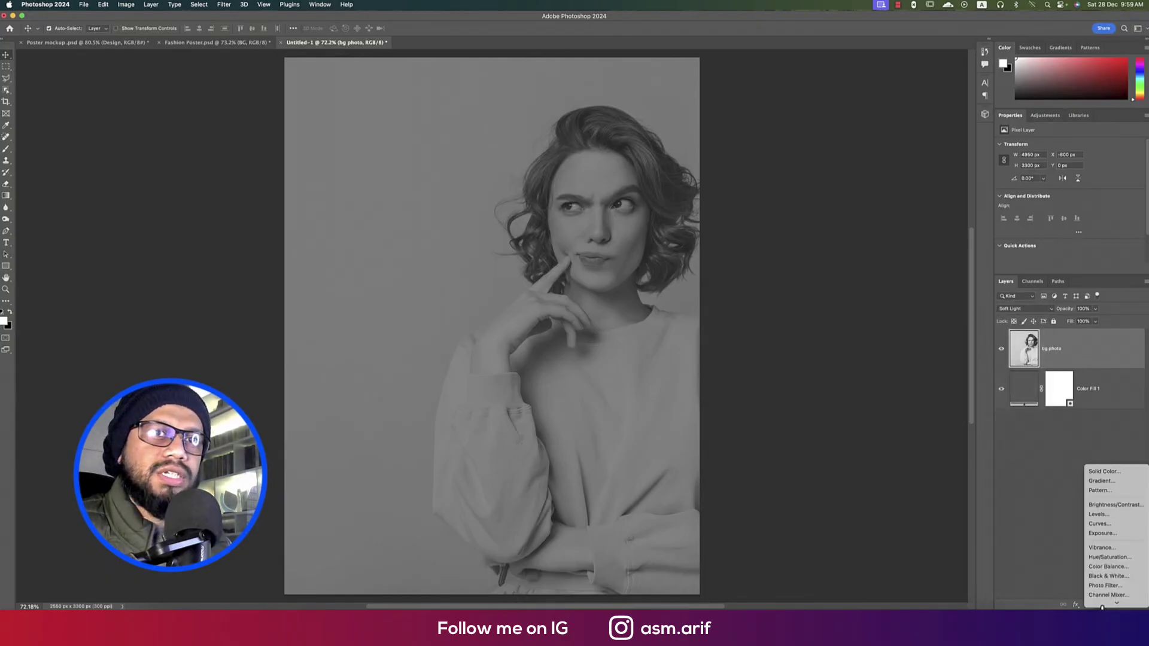
left_click(1105, 464)
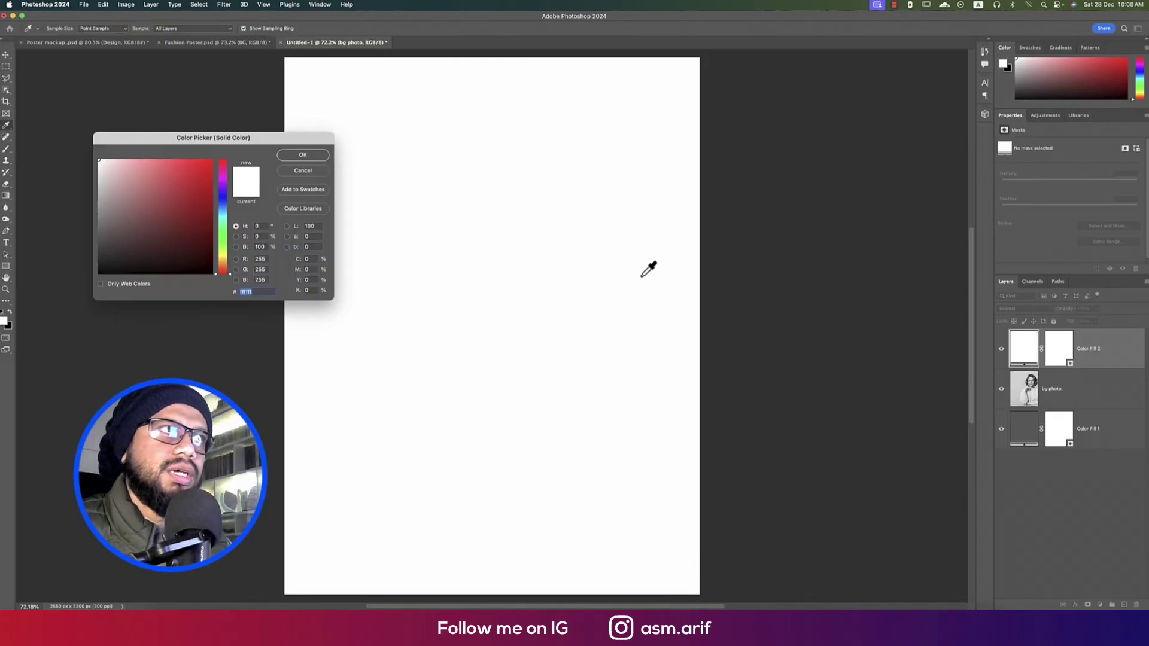
Make Color Fill 2 a rich purple and set its blend mode to Hard Light
left_click(224, 194)
left_click_drag(185, 188, 174, 187)
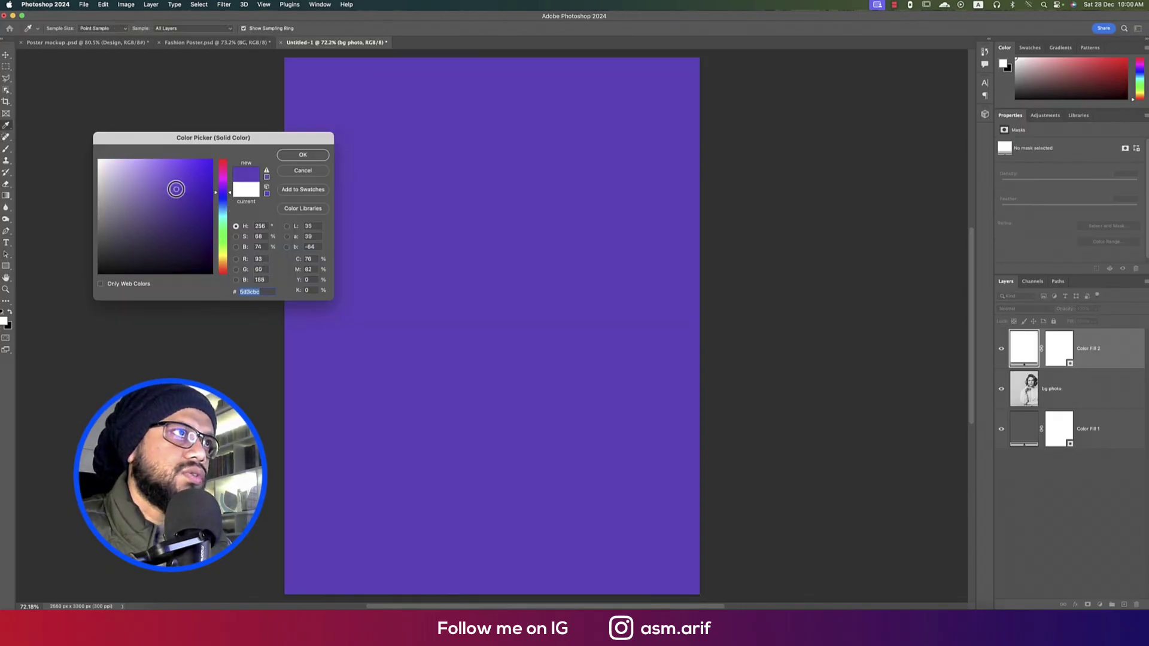
left_click(327, 154)
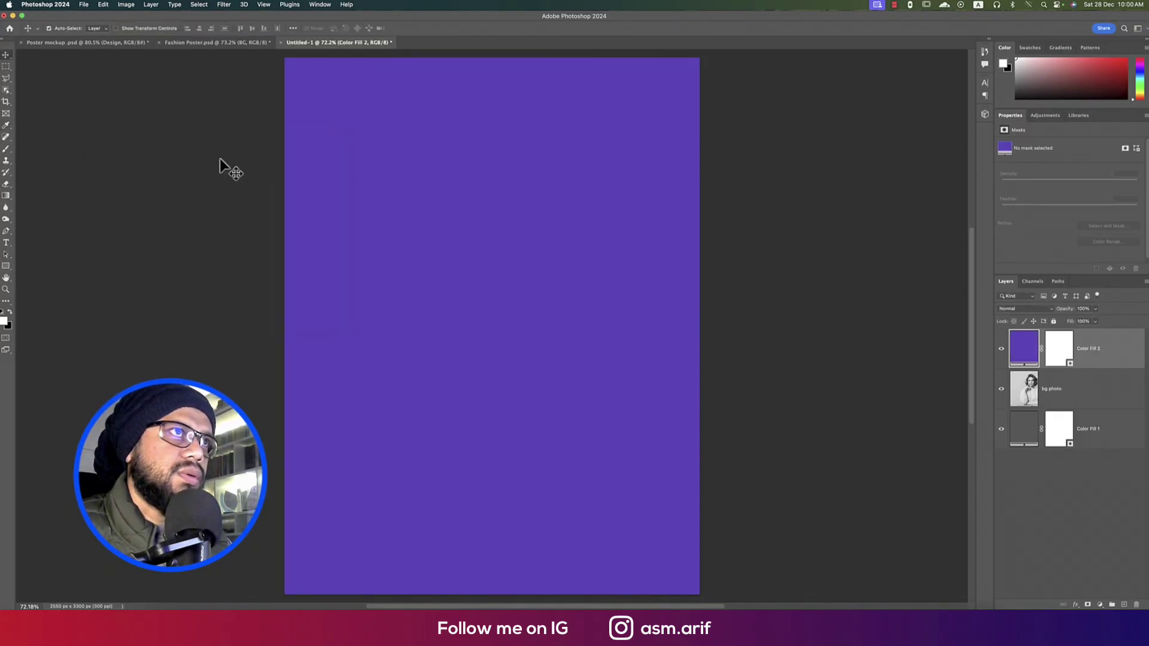
left_click(1038, 309)
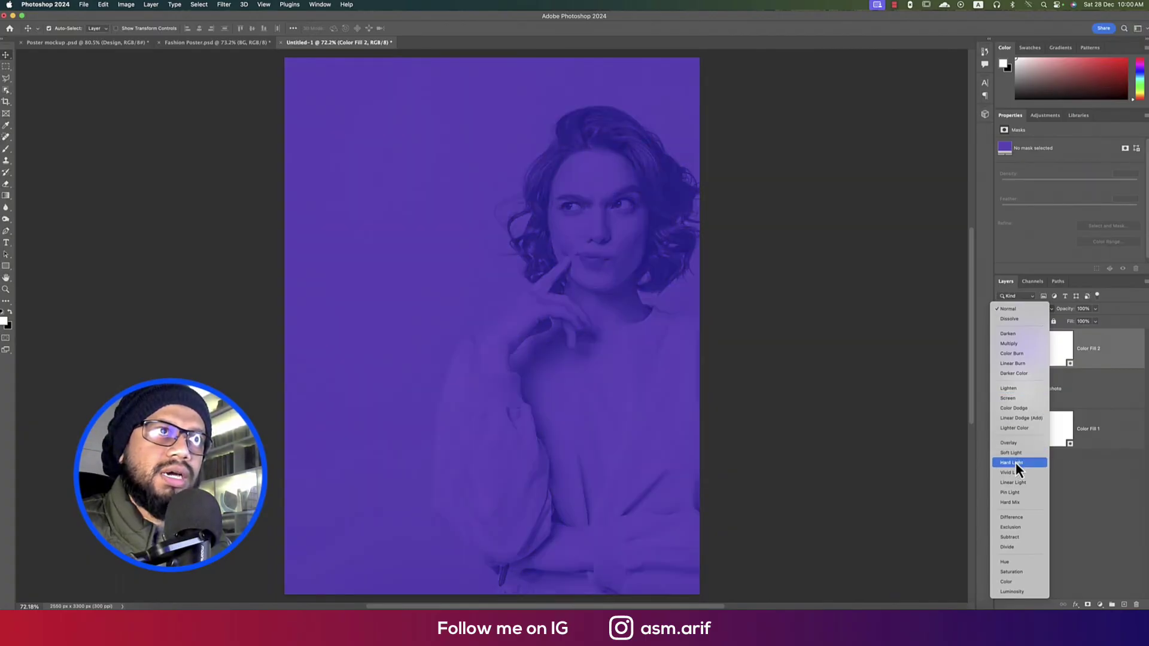
left_click(1015, 462)
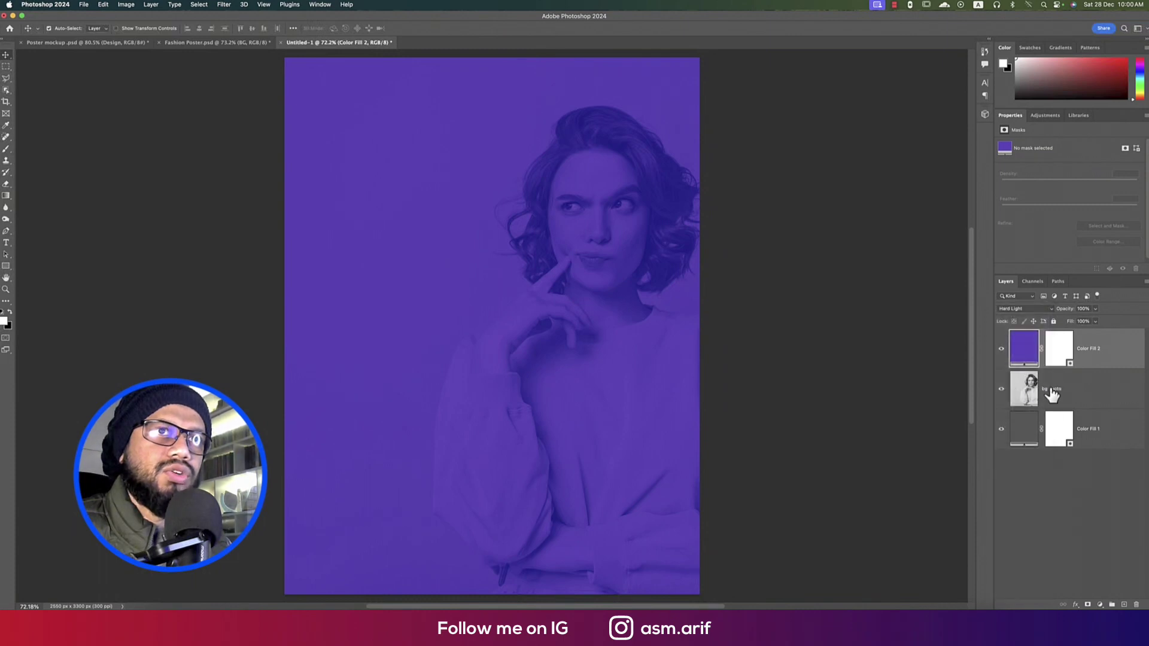
Select the Color Fill 2 layer and bring up the Filter menu
left_click(1051, 401)
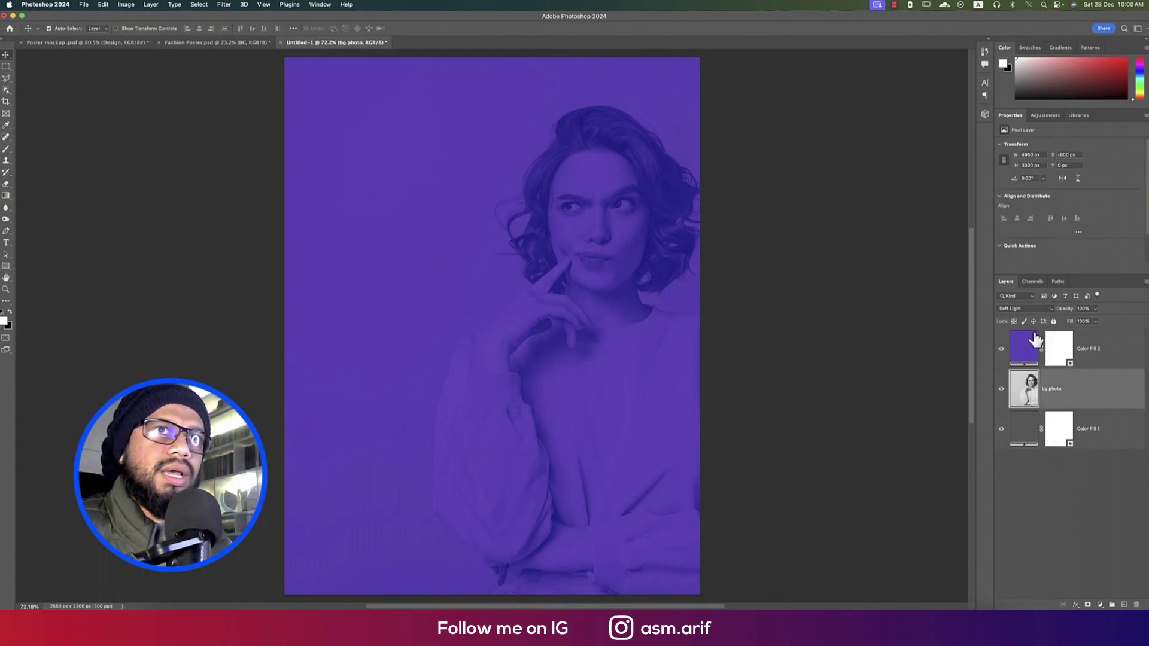
left_click(1022, 350)
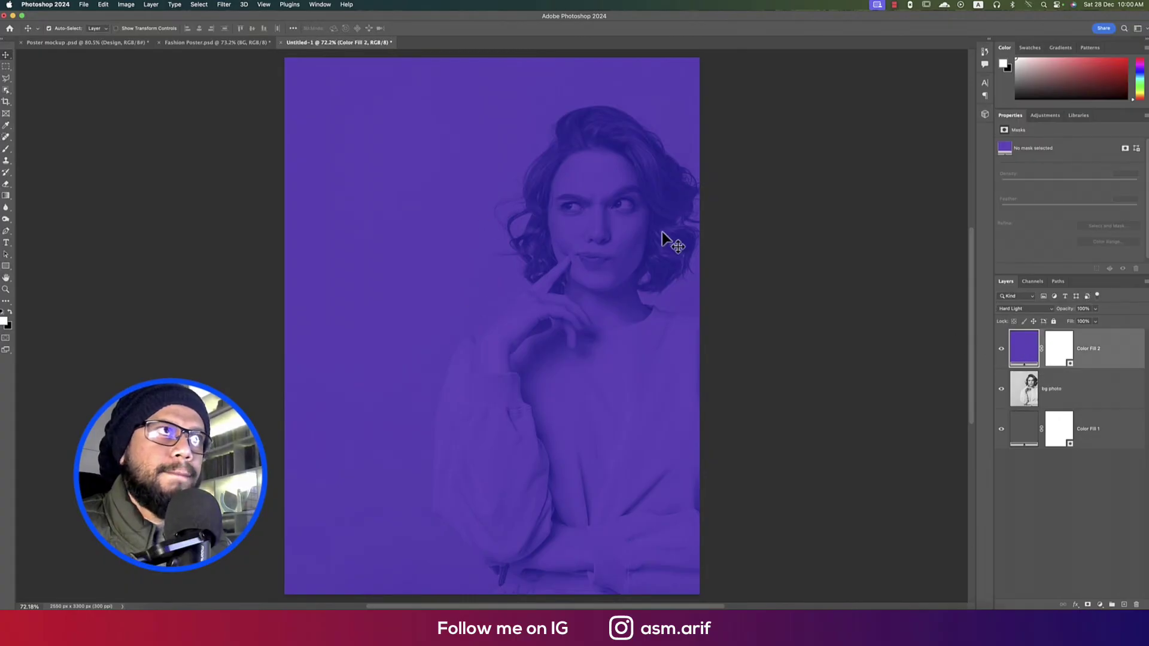
left_click(225, 6)
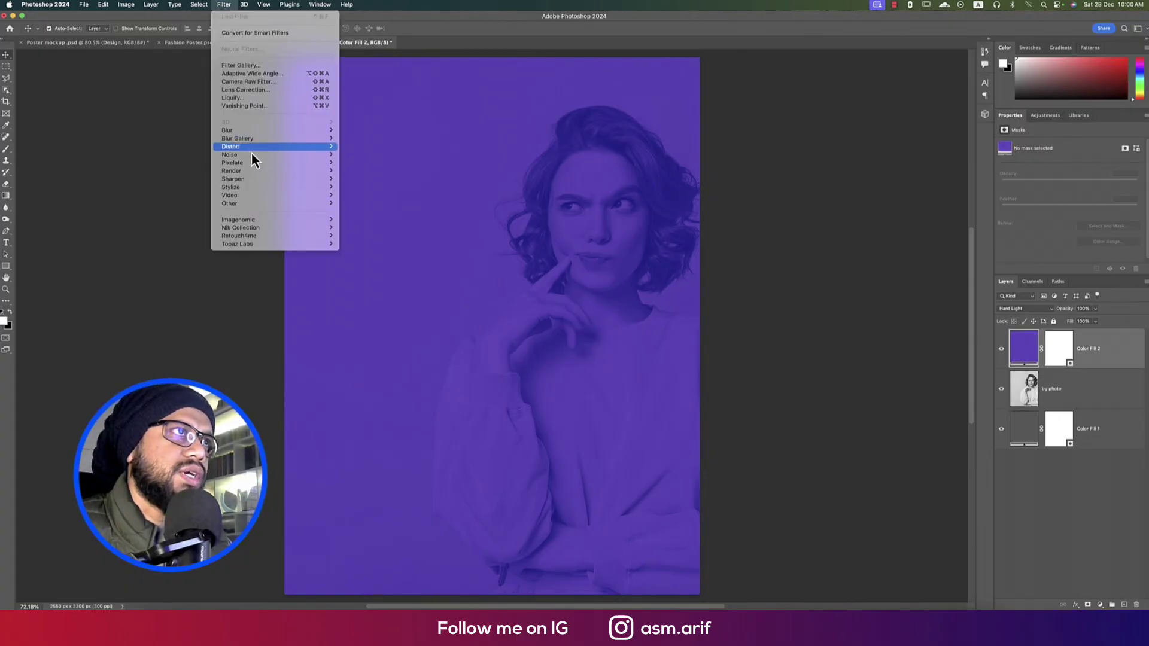
Apply uniform monochromatic Add Noise to Color Fill 2, converting it to a smart object
key("Escape")
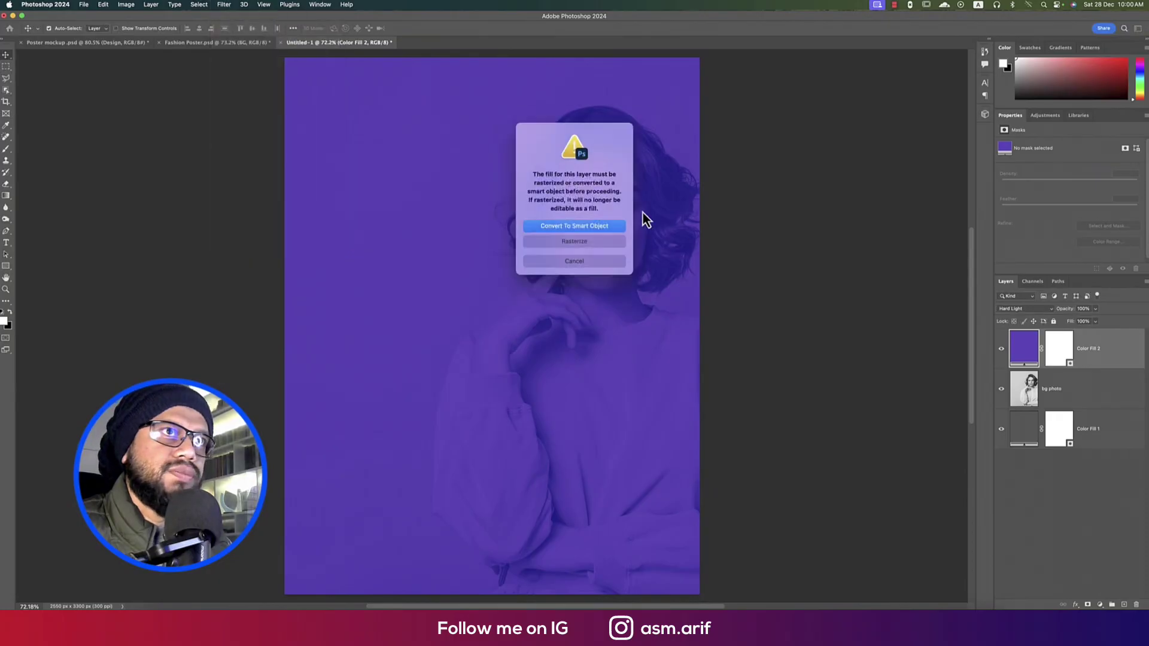
left_click(551, 226)
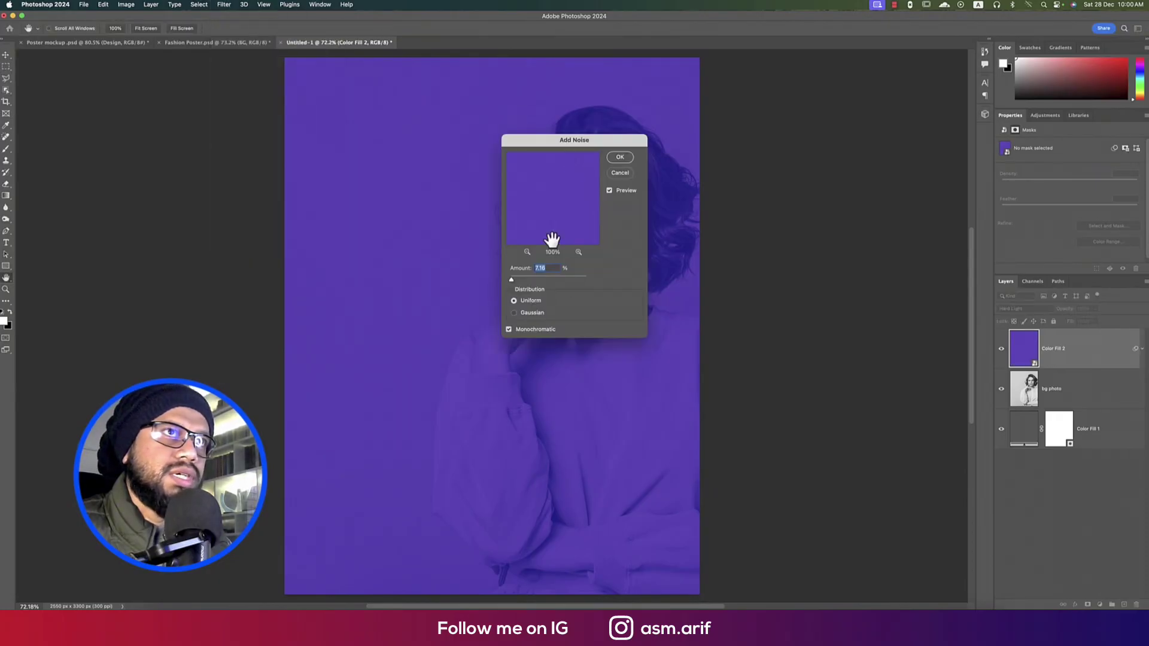
left_click_drag(580, 142, 741, 127)
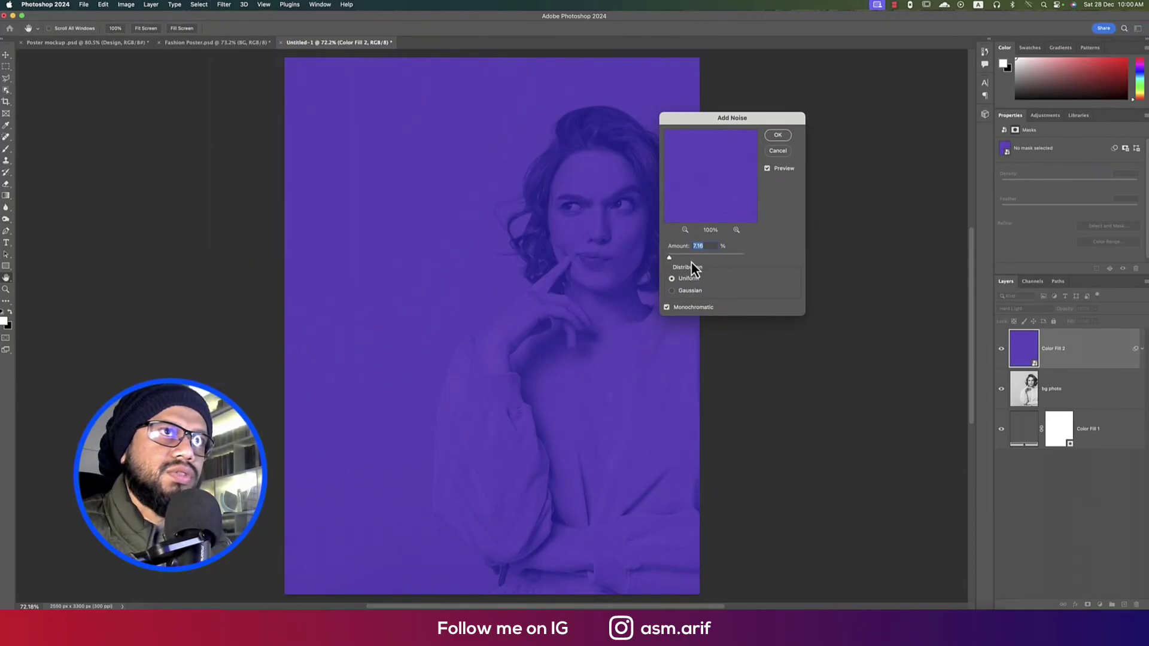
left_click(775, 135)
Set bg photo Fill to 85% and Color Fill 2 Opacity to 68%
left_click(1040, 436)
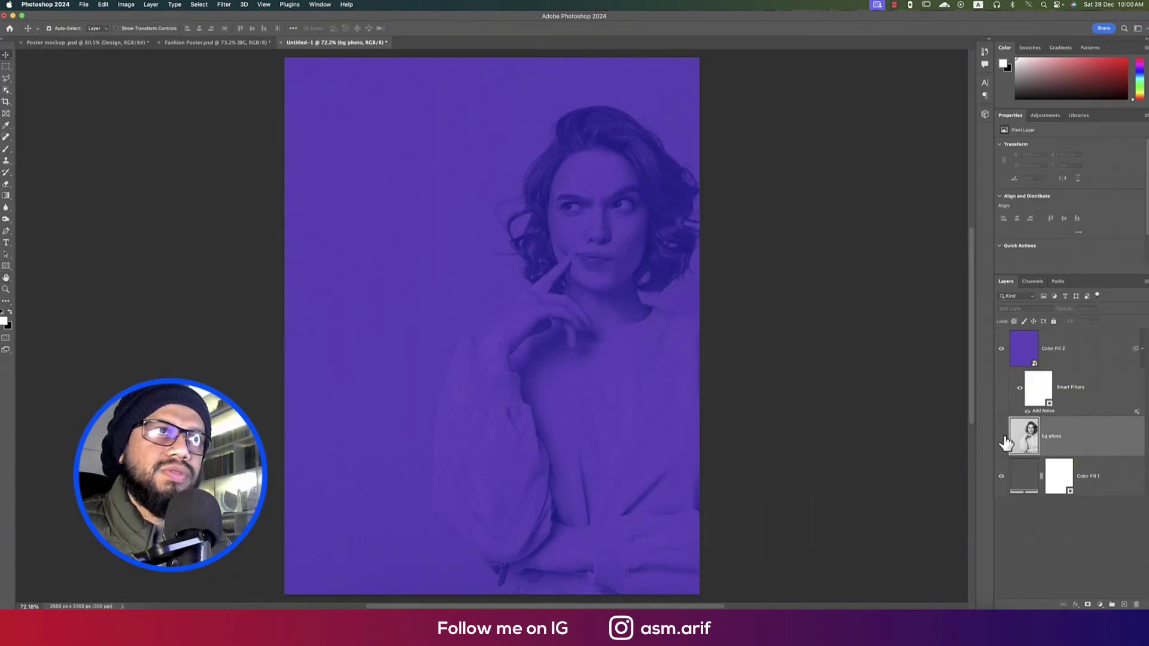
left_click_drag(1072, 329, 1067, 329)
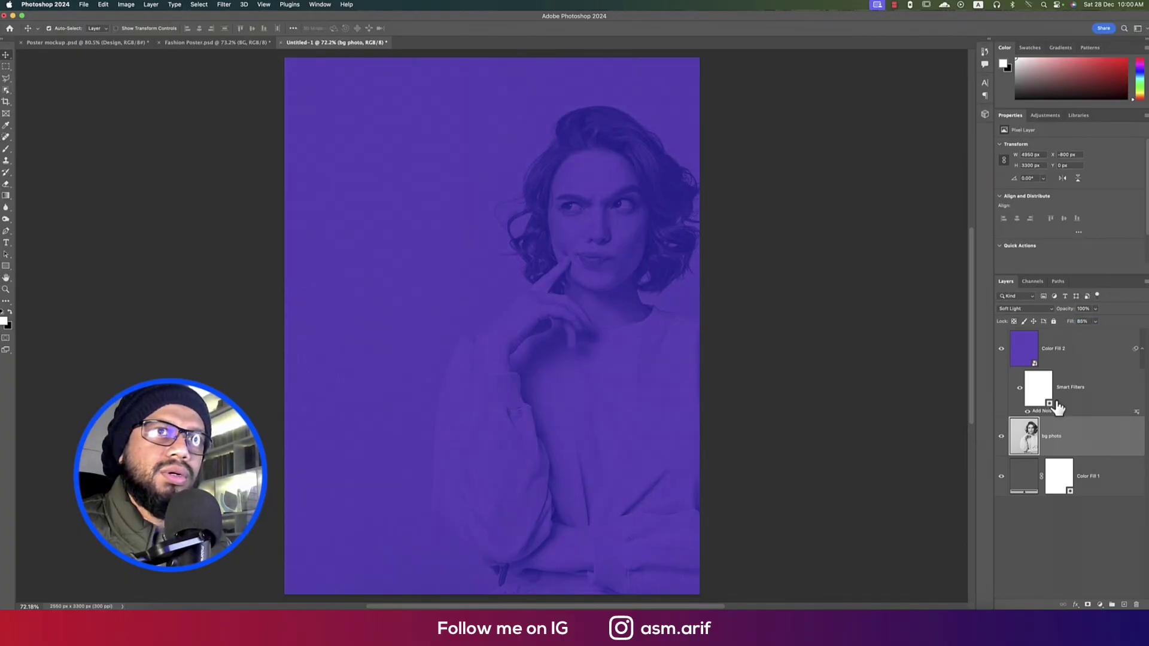
left_click(1077, 353)
left_click_drag(1077, 313, 1056, 315)
Open the Color Fill 2 smart object contents and recolour its fill a bluer violet
scroll(816, 341, "up", 1)
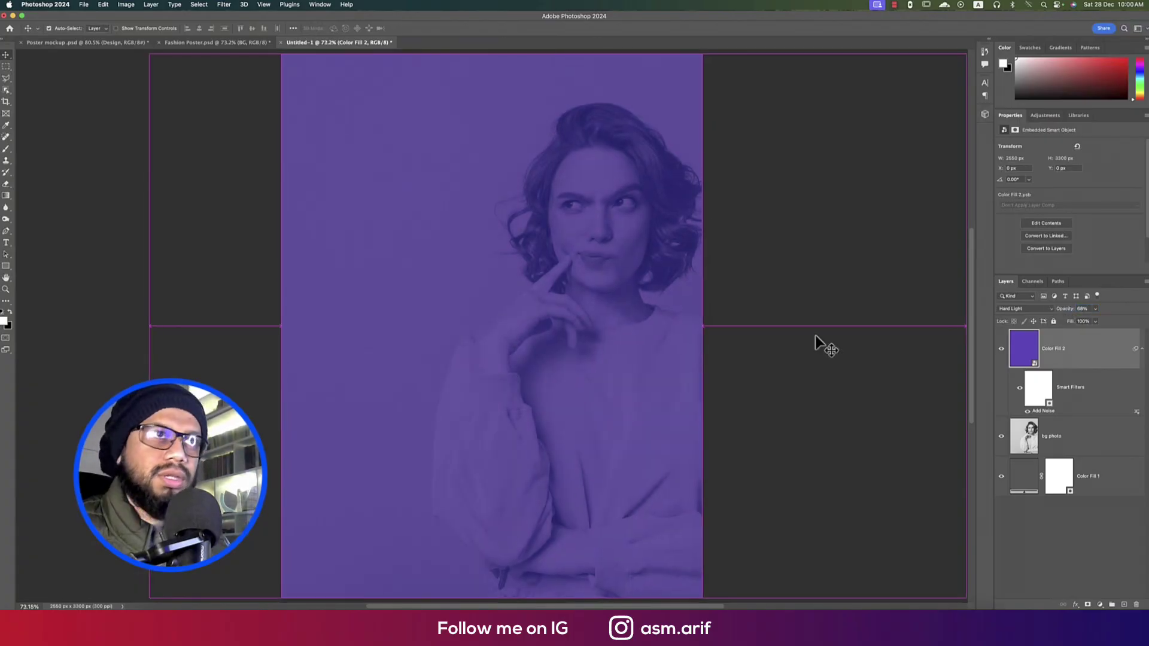
left_click(189, 44)
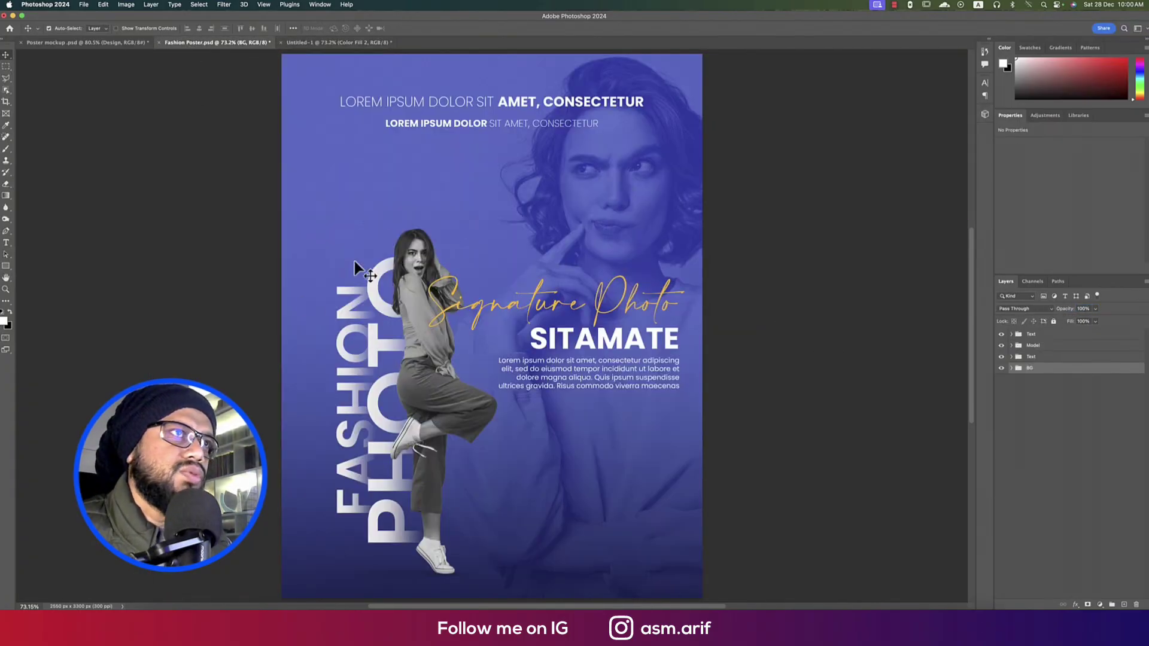
left_click(350, 43)
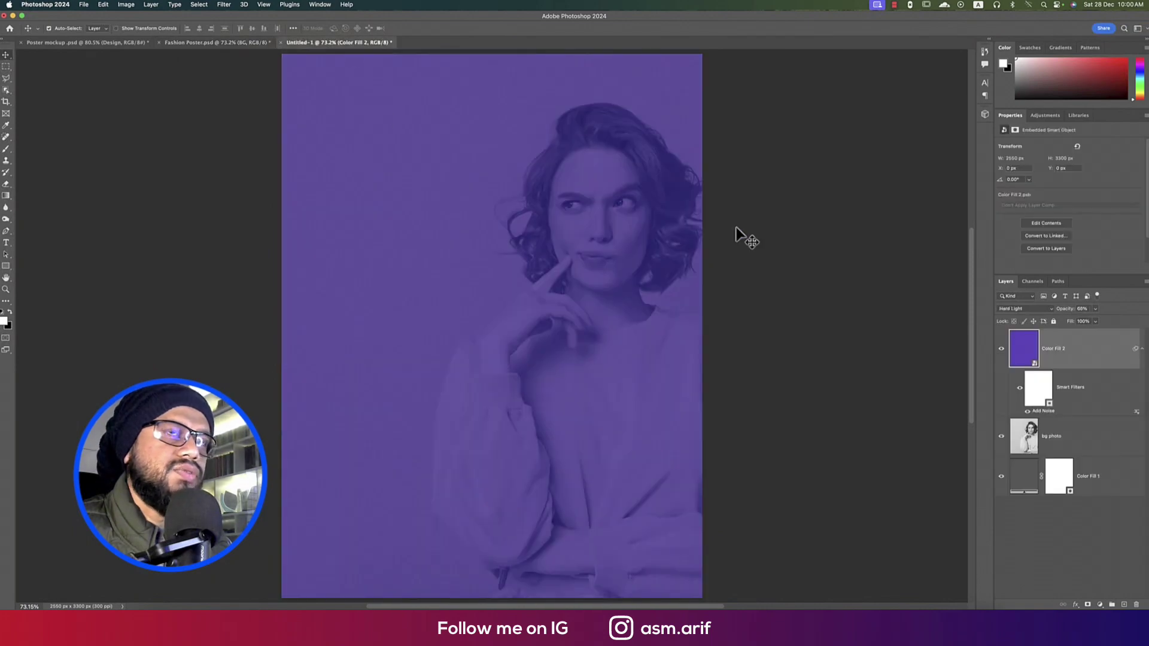
double_click(1034, 358)
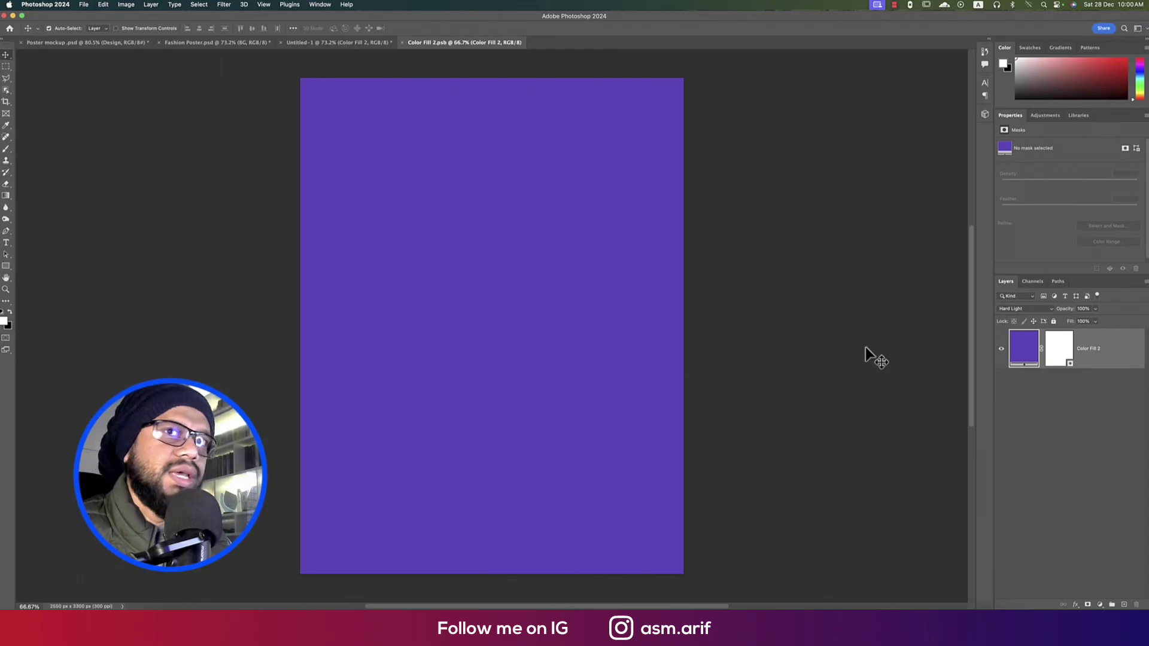
double_click(1025, 350)
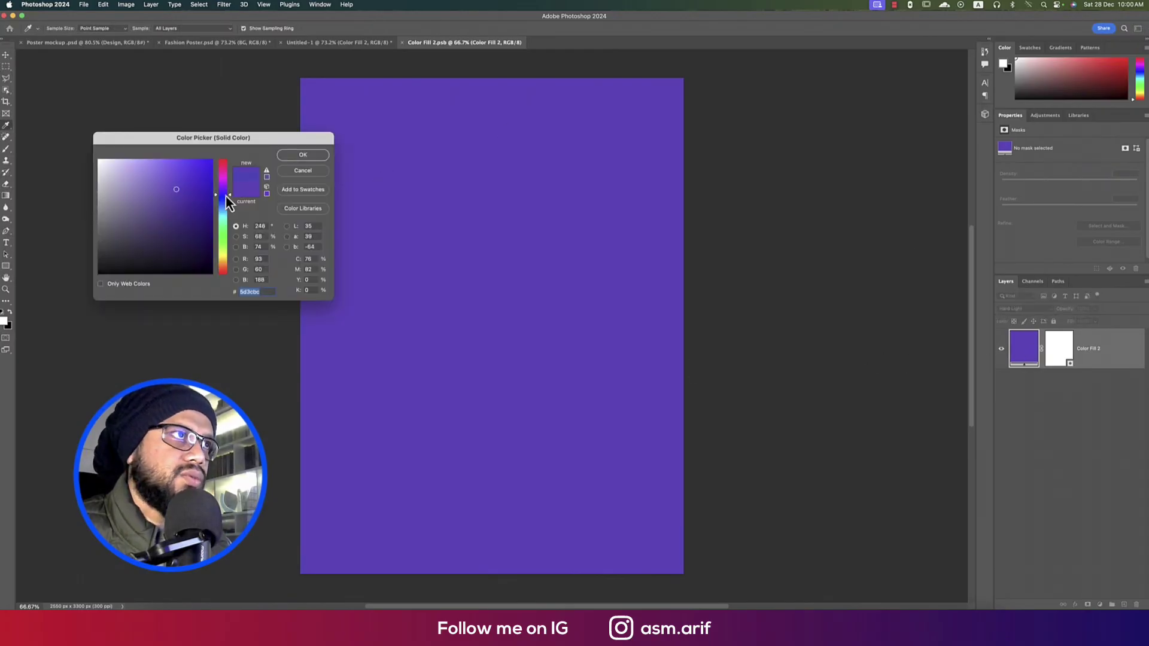
left_click(299, 156)
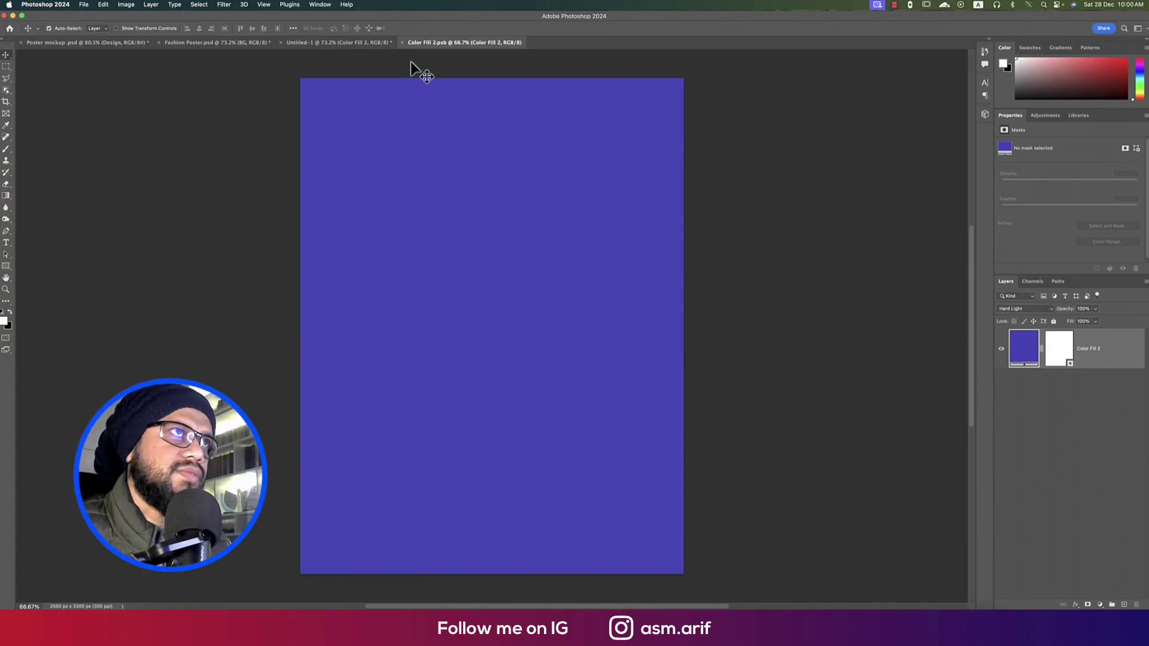
Close Color Fill 2.psb, then set Color Fill 2 opacity and bg photo fill to 100%
left_click(402, 43)
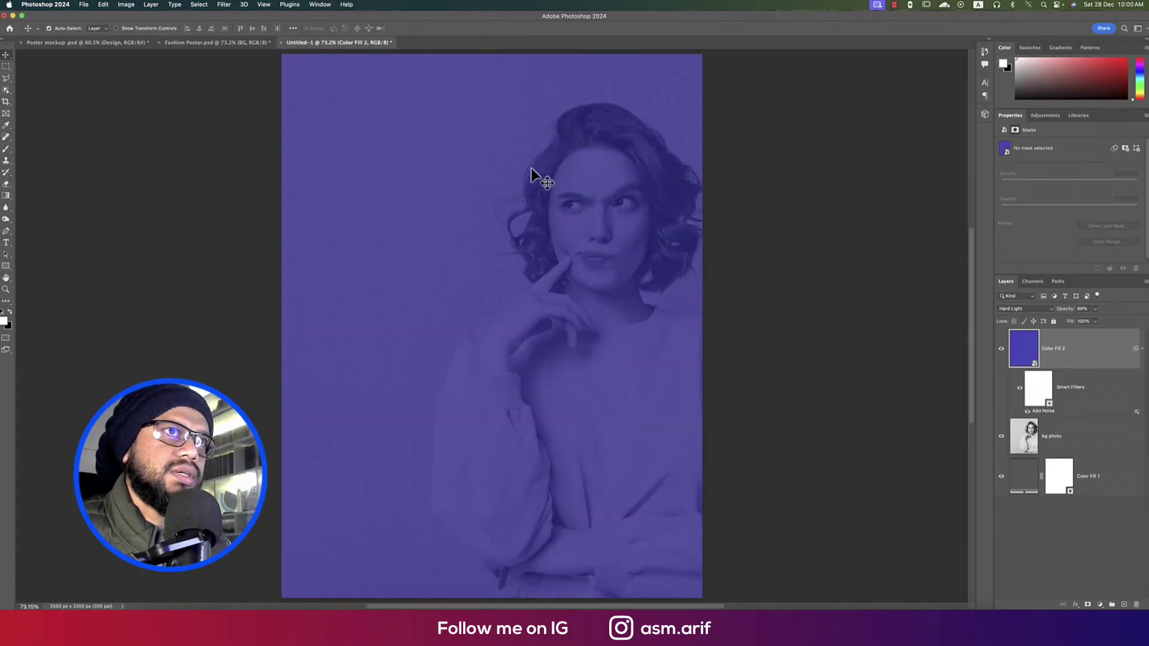
left_click(256, 43)
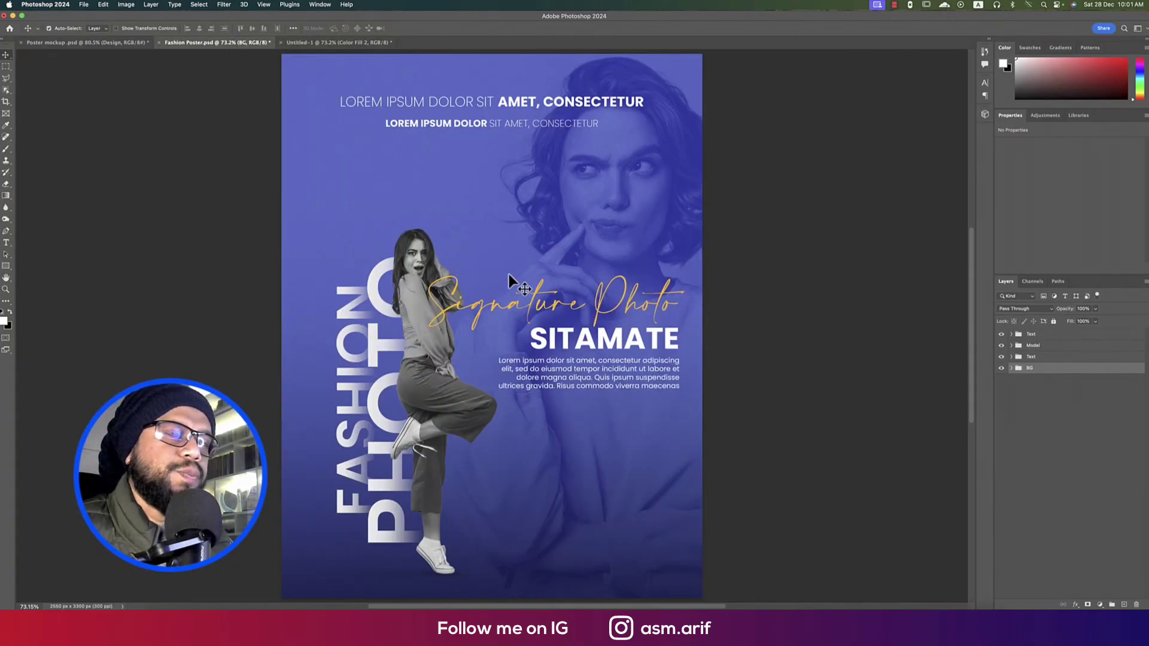
left_click(354, 44)
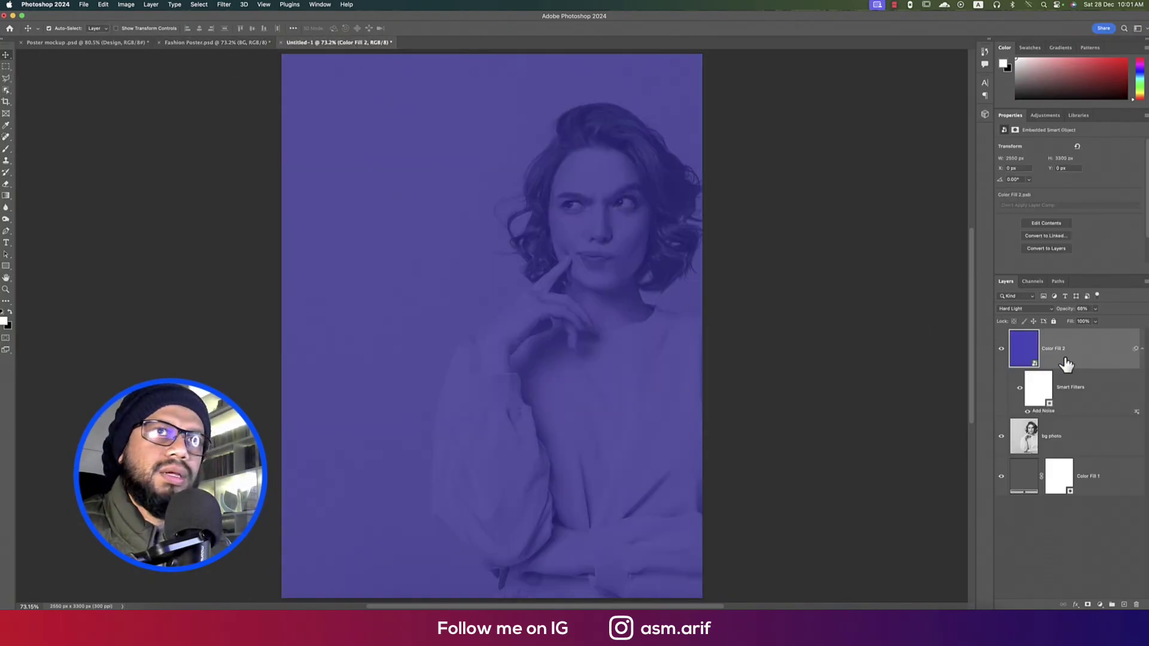
key("0")
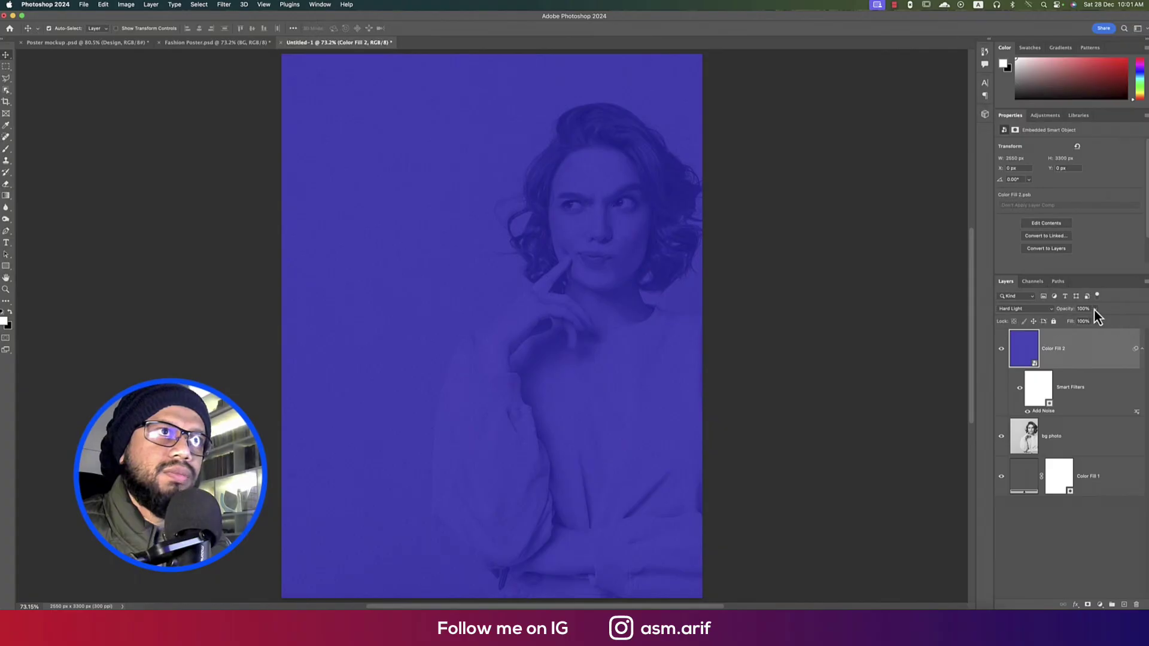
left_click(1065, 438)
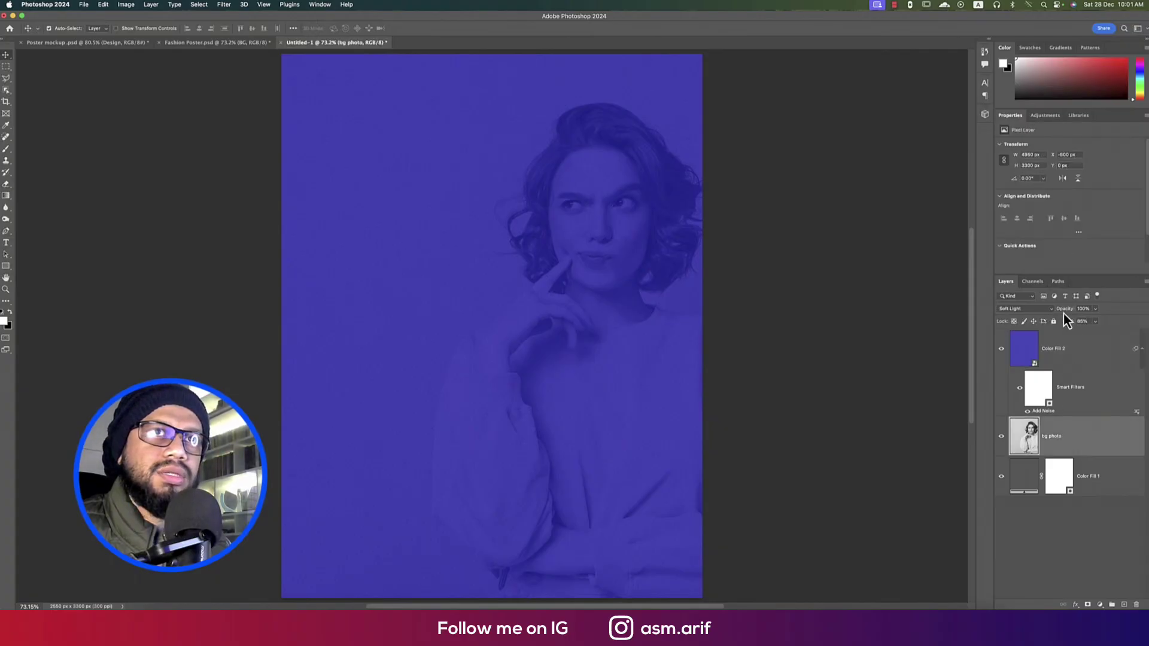
left_click_drag(1071, 321, 1096, 324)
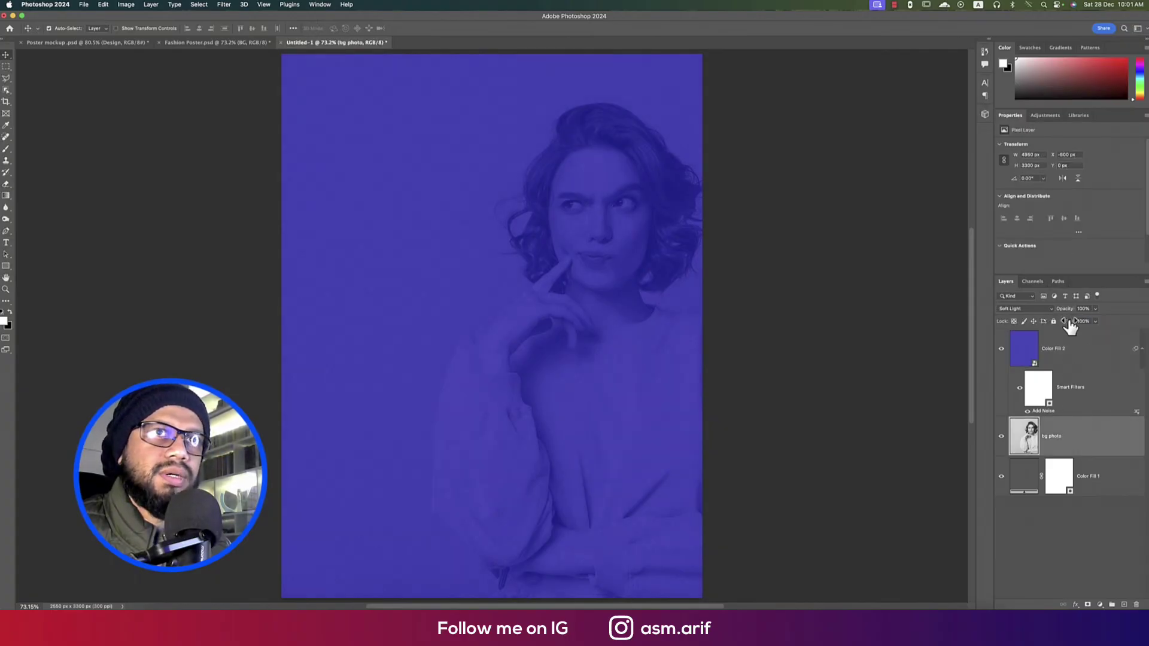
Place the positive-girl photo as an embedded image above the purple layers
left_click(84, 4)
left_click(123, 196)
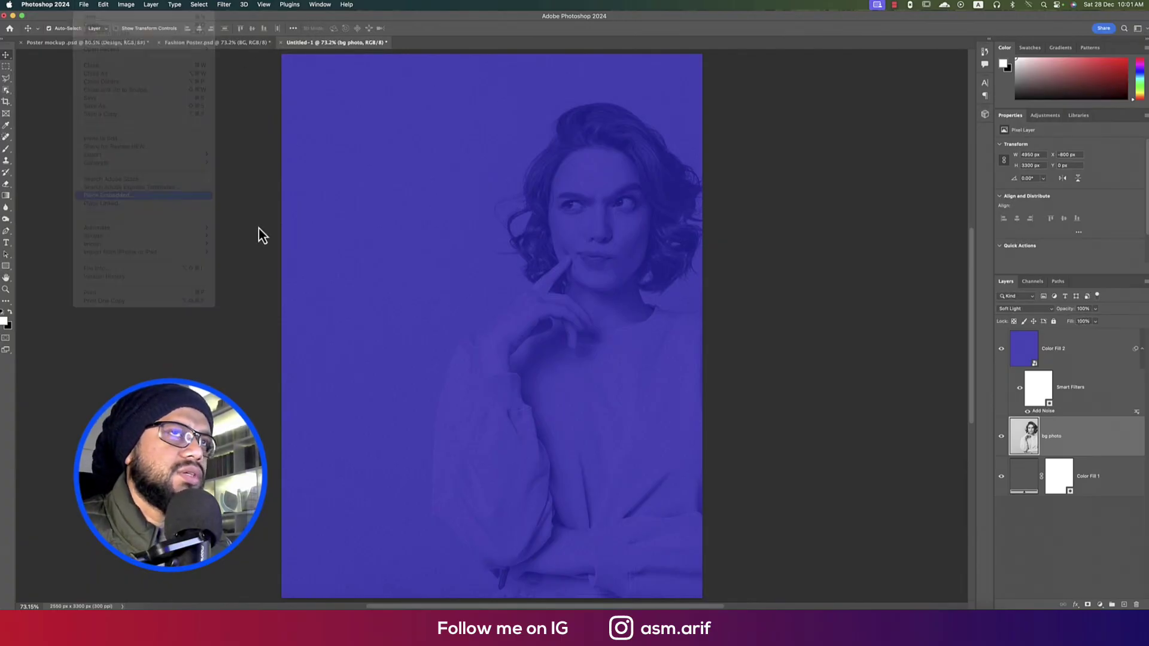
key("space")
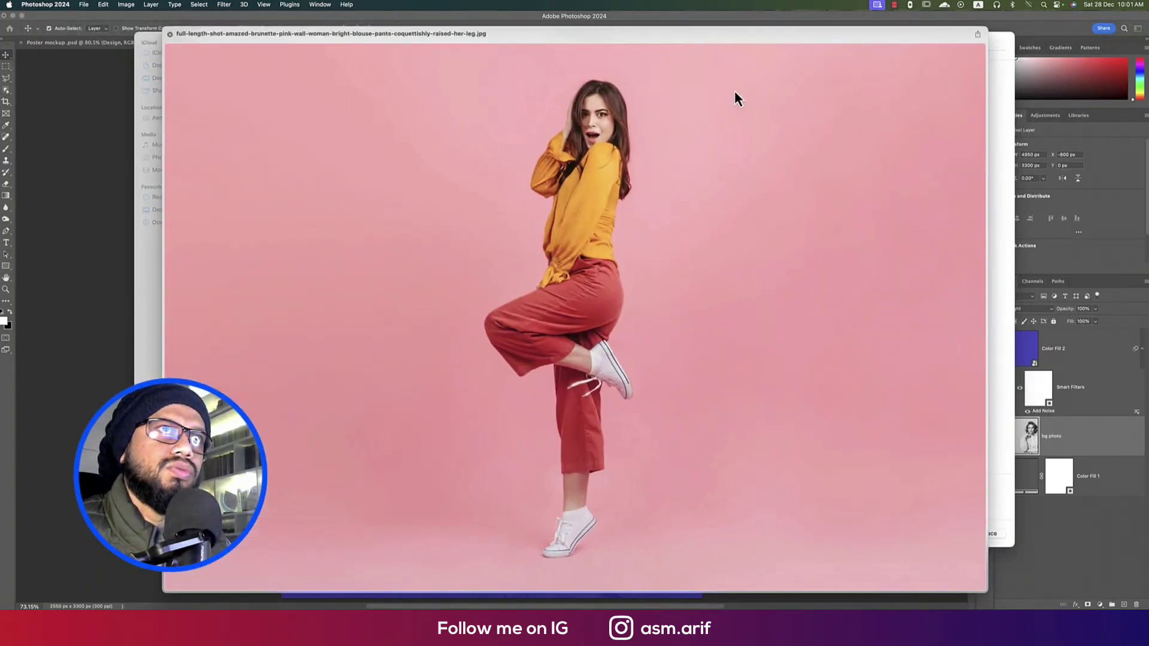
key("space")
left_click(680, 91)
key("space")
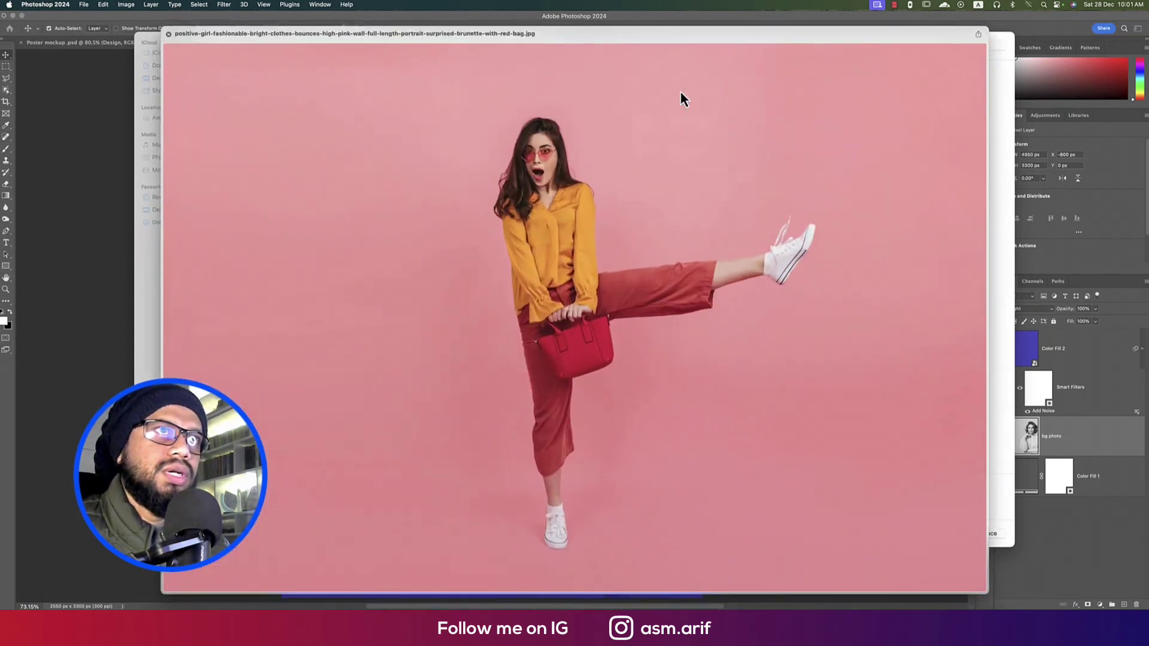
key("space")
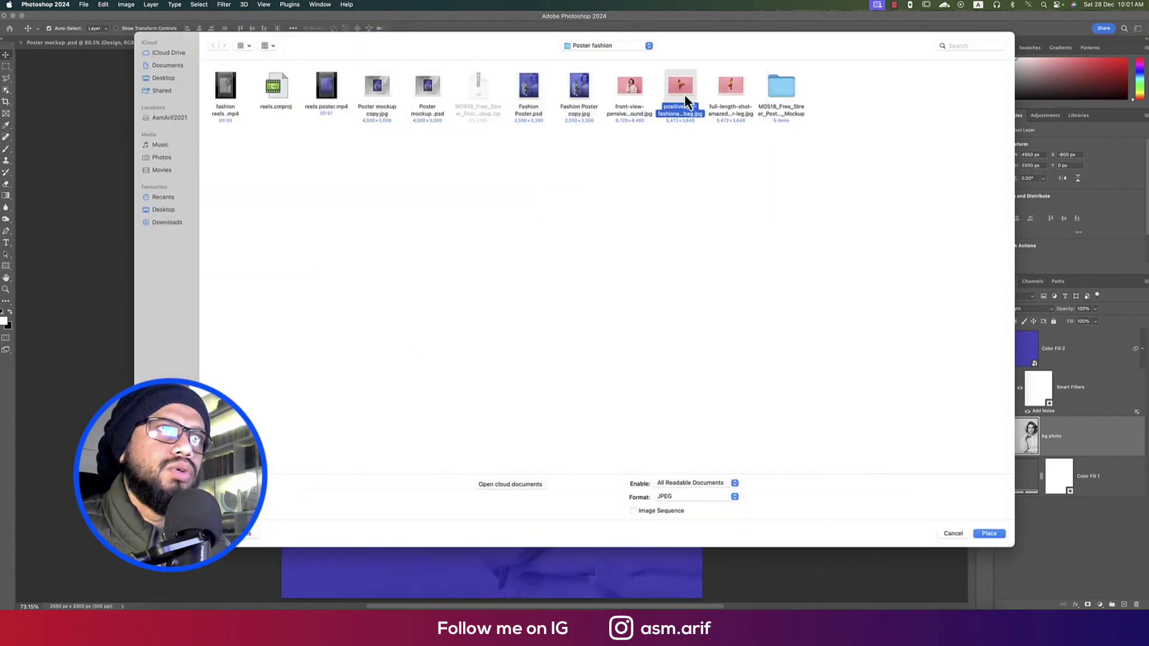
key("space")
key("space")
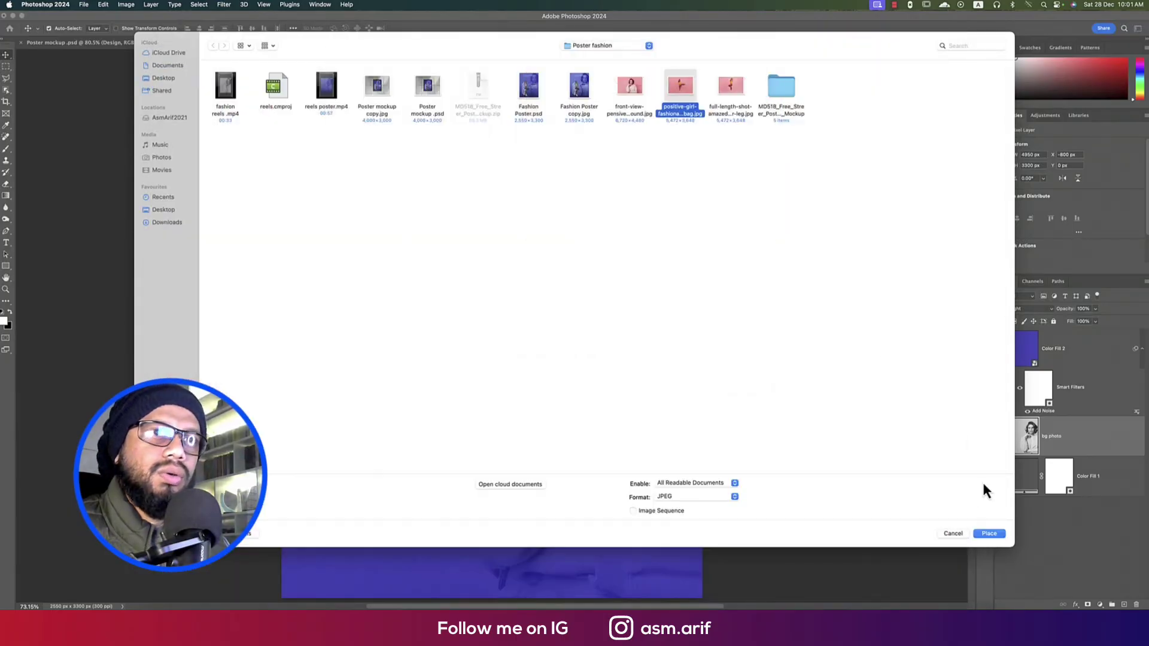
left_click(987, 532)
key("Return")
key("super+bracketright")
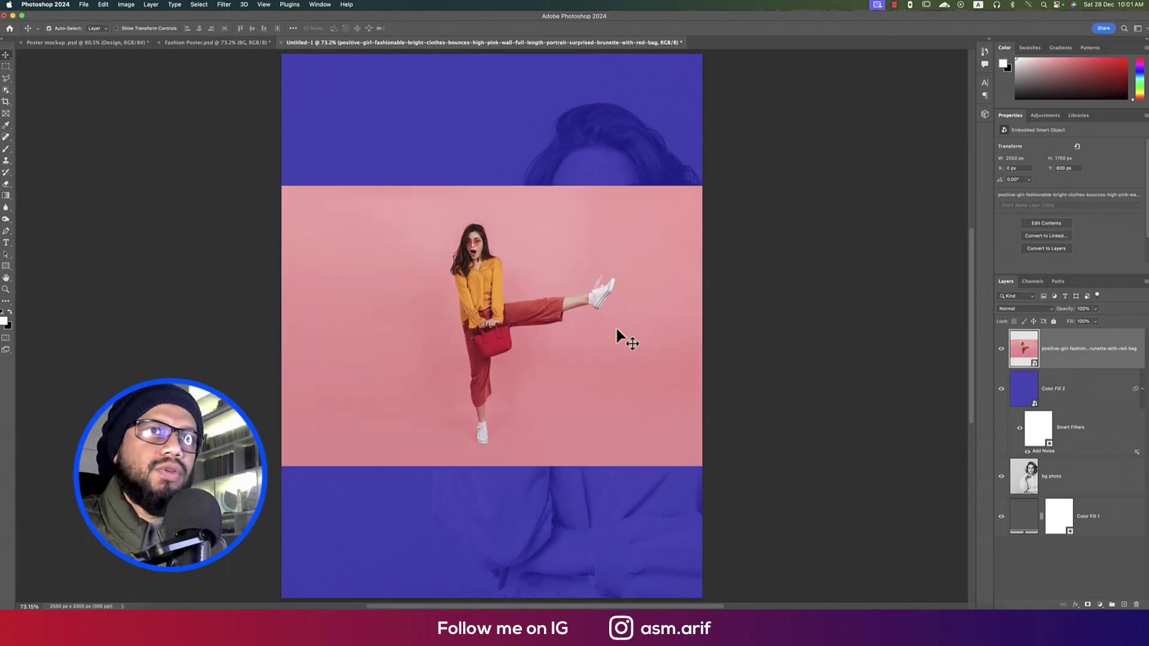
Group Color Fill 2 through Color Fill 1 into a group named BG and show the photo
left_click(1068, 391)
left_click(1100, 527, "shift")
key("super+g")
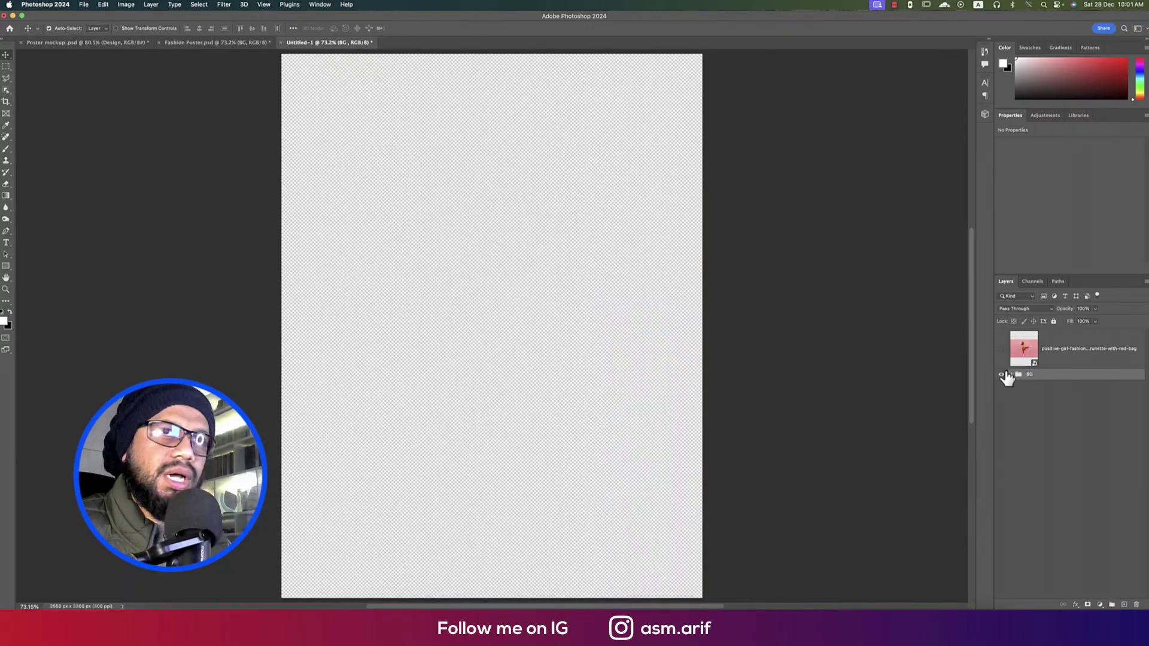
left_click(1001, 374)
left_click(1082, 357)
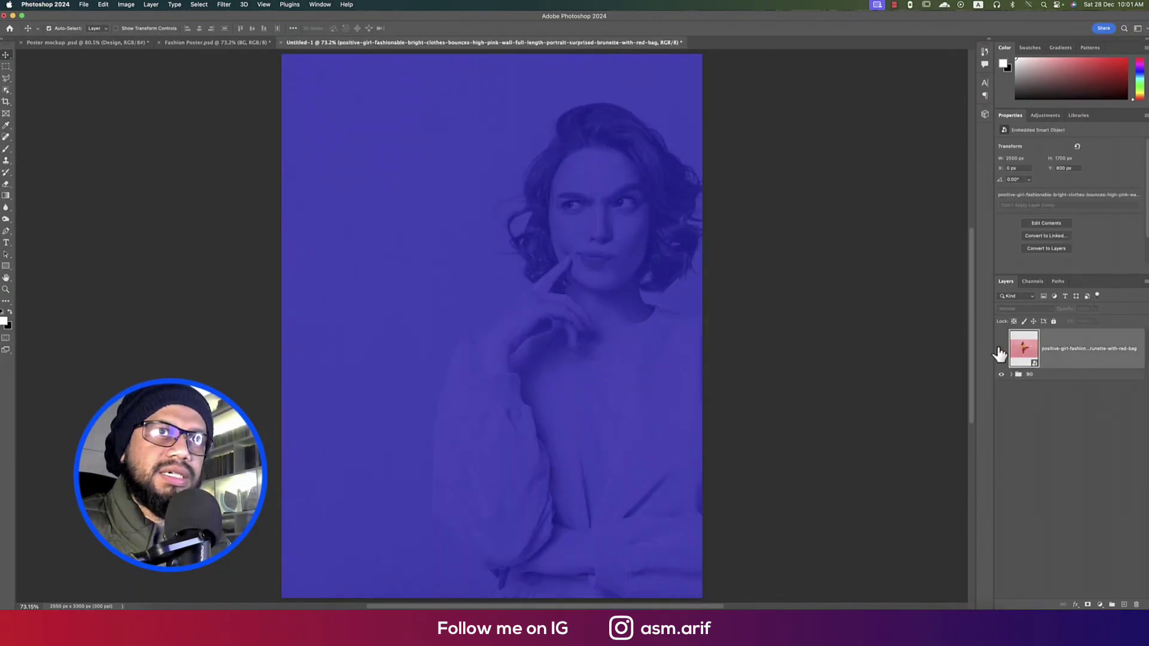
left_click(1001, 348)
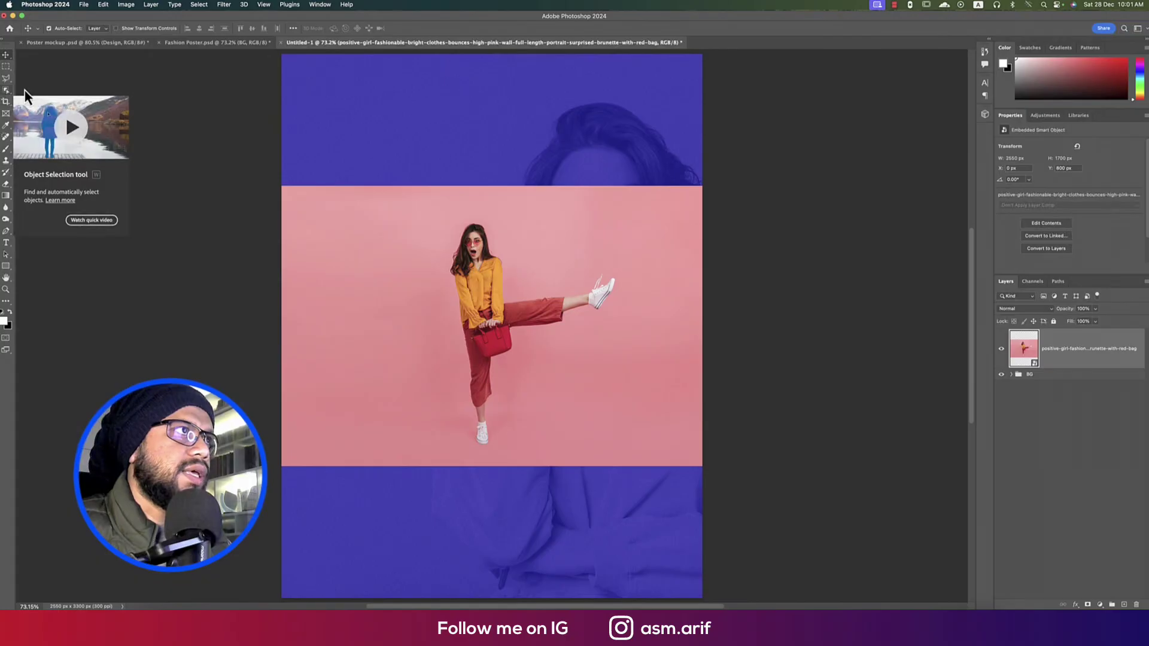
Select the full-length woman with the Object Selection tool
left_click(6, 91)
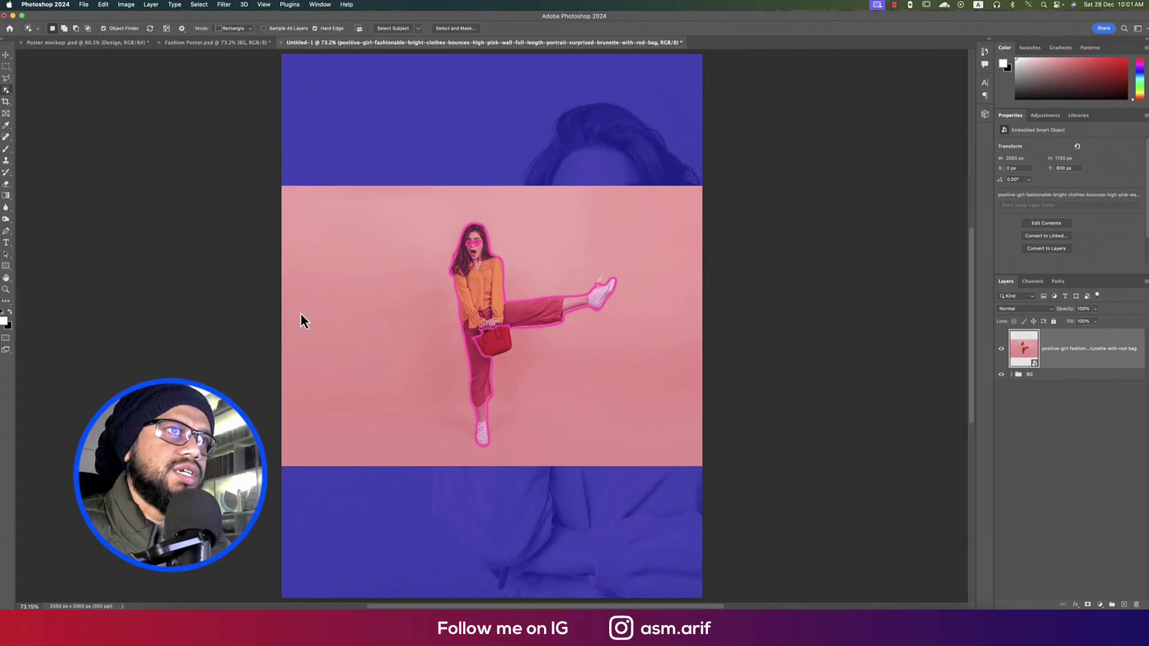
left_click(595, 287)
scroll(532, 322, "up", 5)
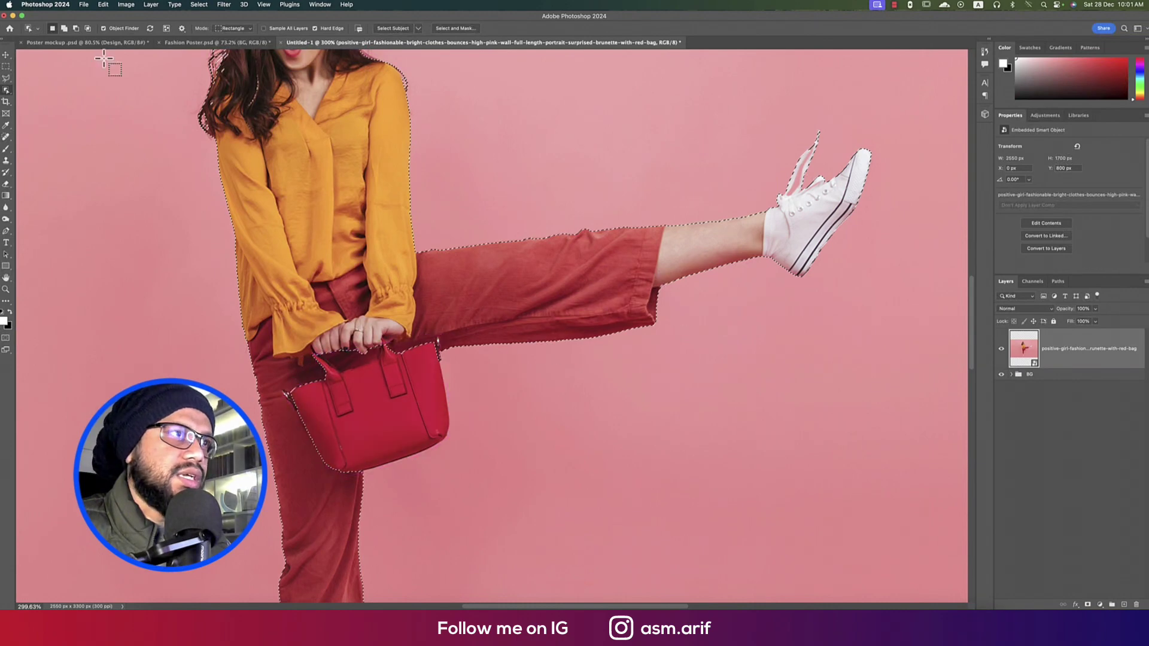
Add the red bag to the selection with Quick Selection and open Select and Mask
right_click(6, 89)
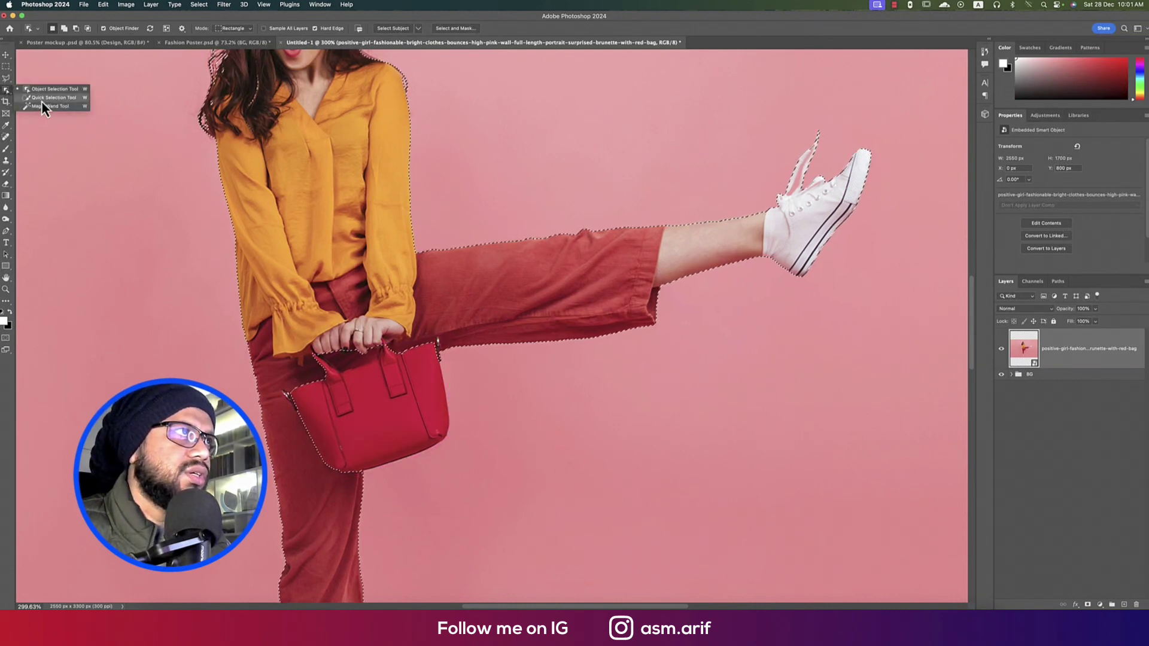
left_click(41, 98)
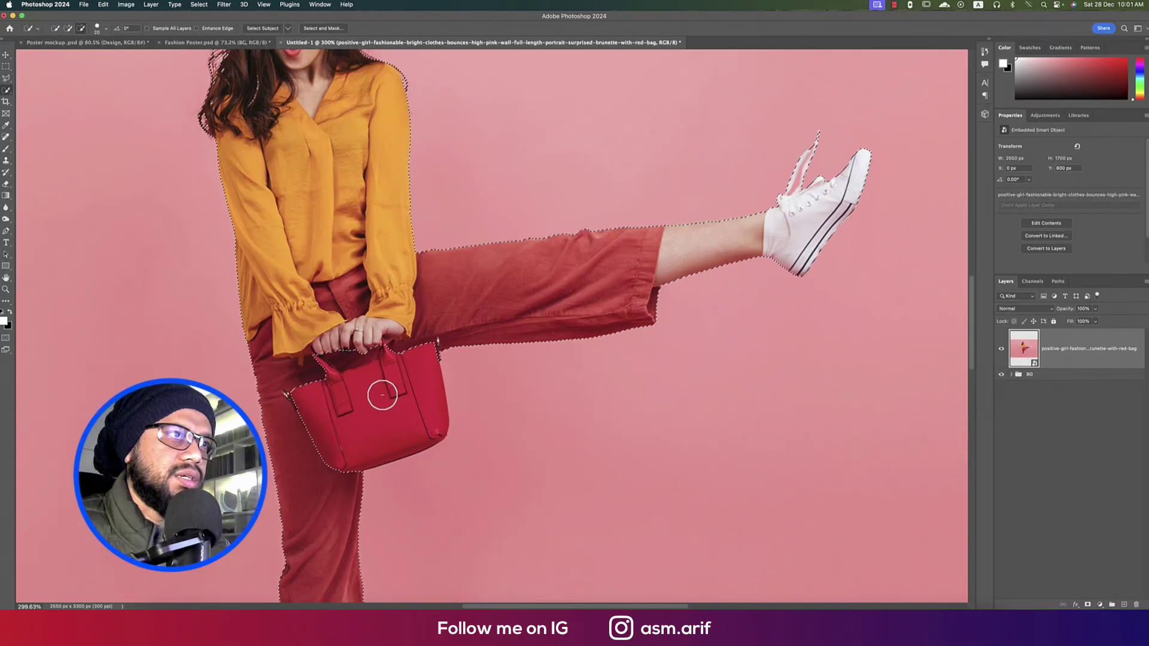
mouse_move(379, 392)
left_mouse_down()
mouse_move(385, 403)
mouse_move(361, 375)
mouse_move(406, 351)
left_mouse_up()
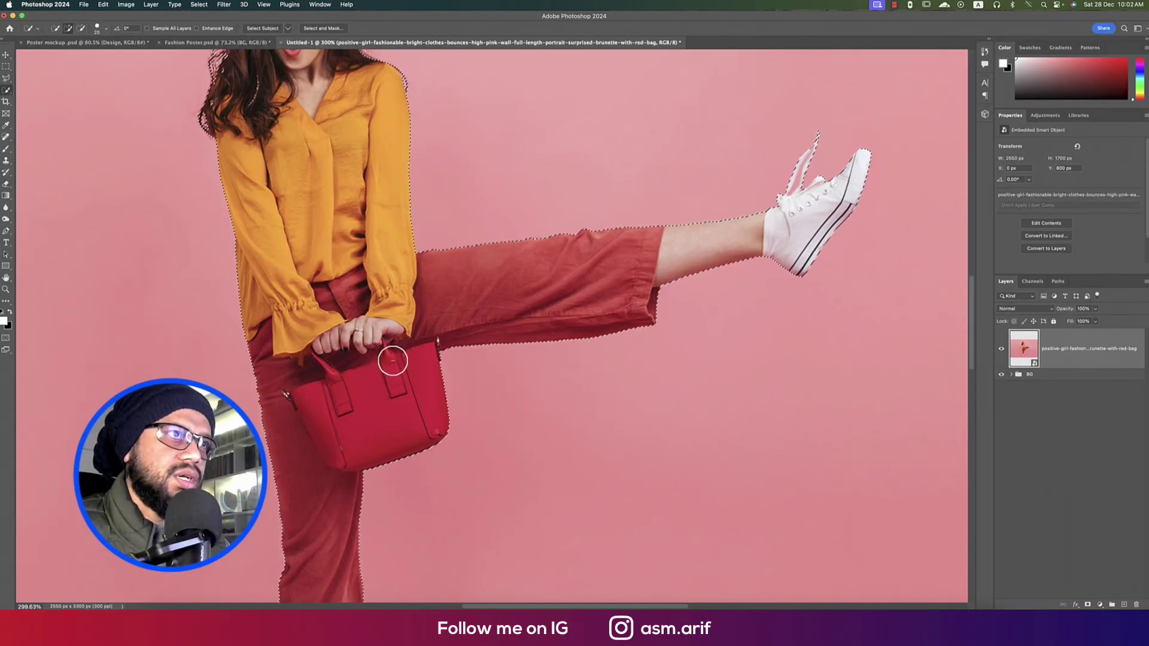
scroll(398, 359, "down", 3)
scroll(319, 315, "down", 2)
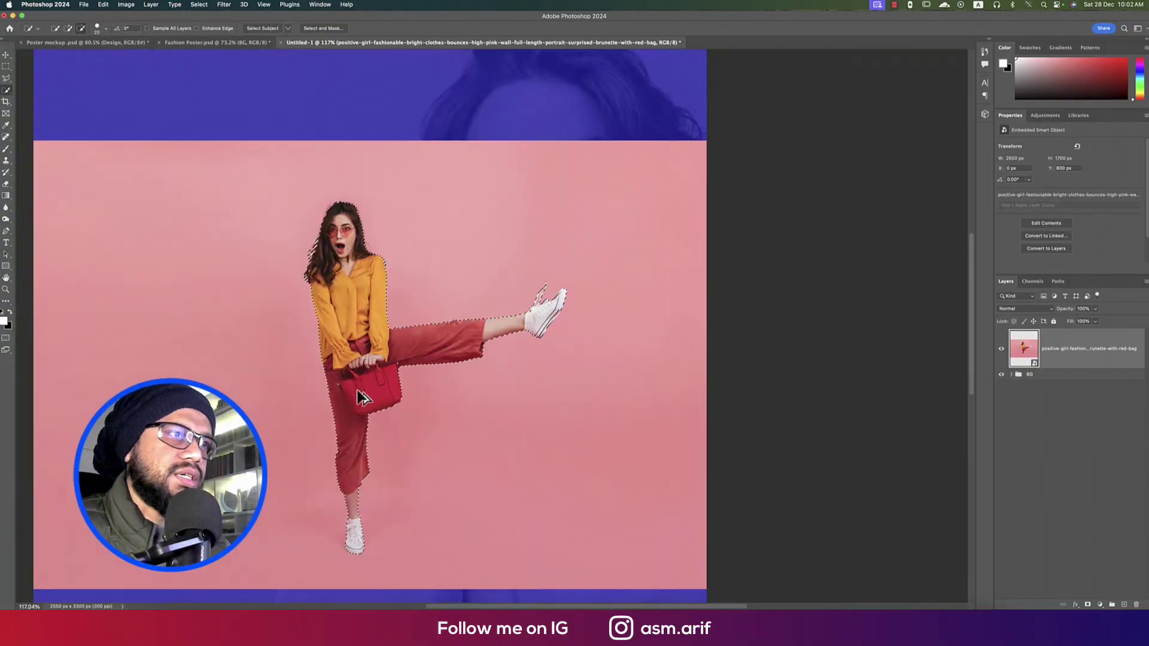
left_click(320, 30)
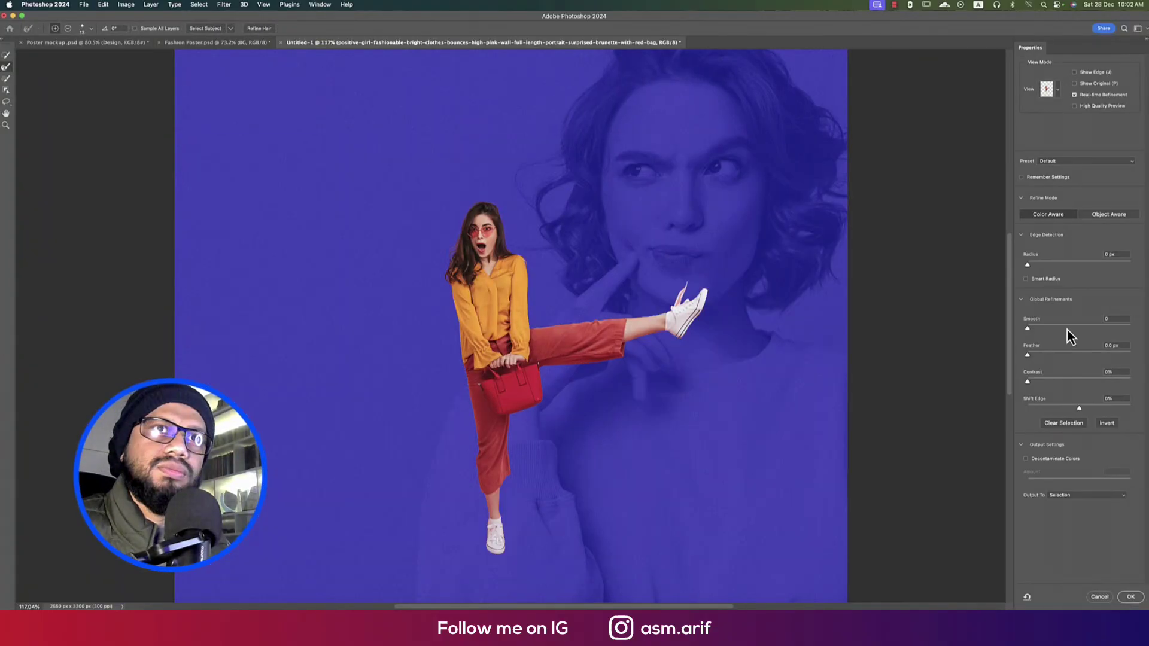
Refine the girl's selection with Smooth 31 and Shift Edge -24%, output as a new masked layer
left_click(1059, 328)
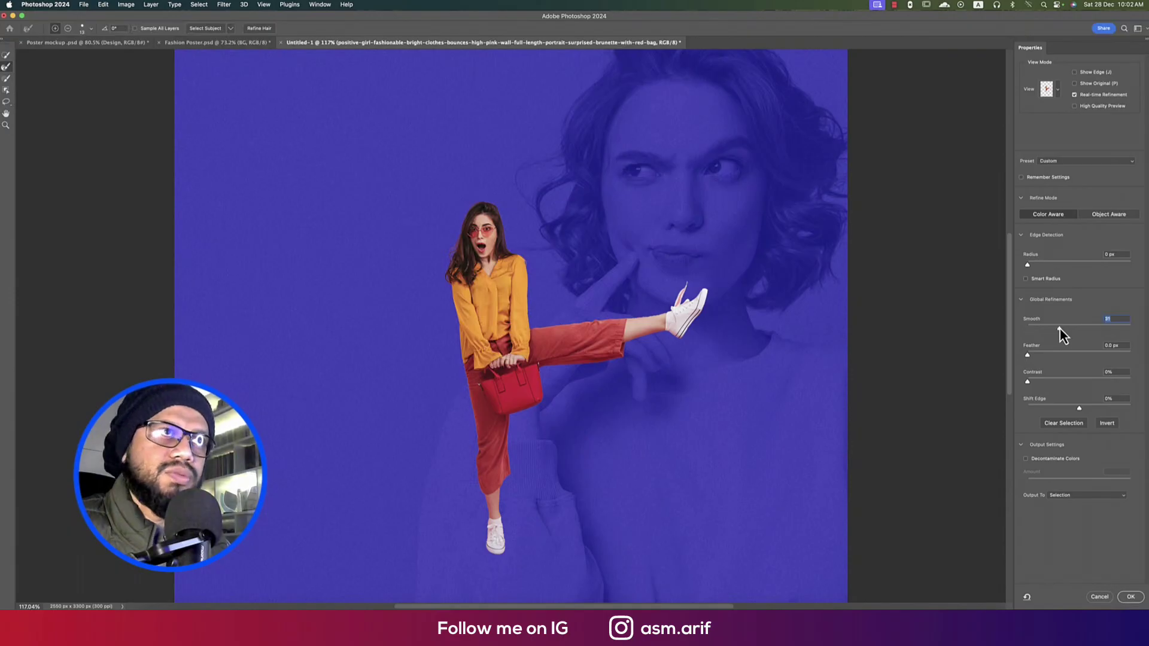
left_click(1067, 408)
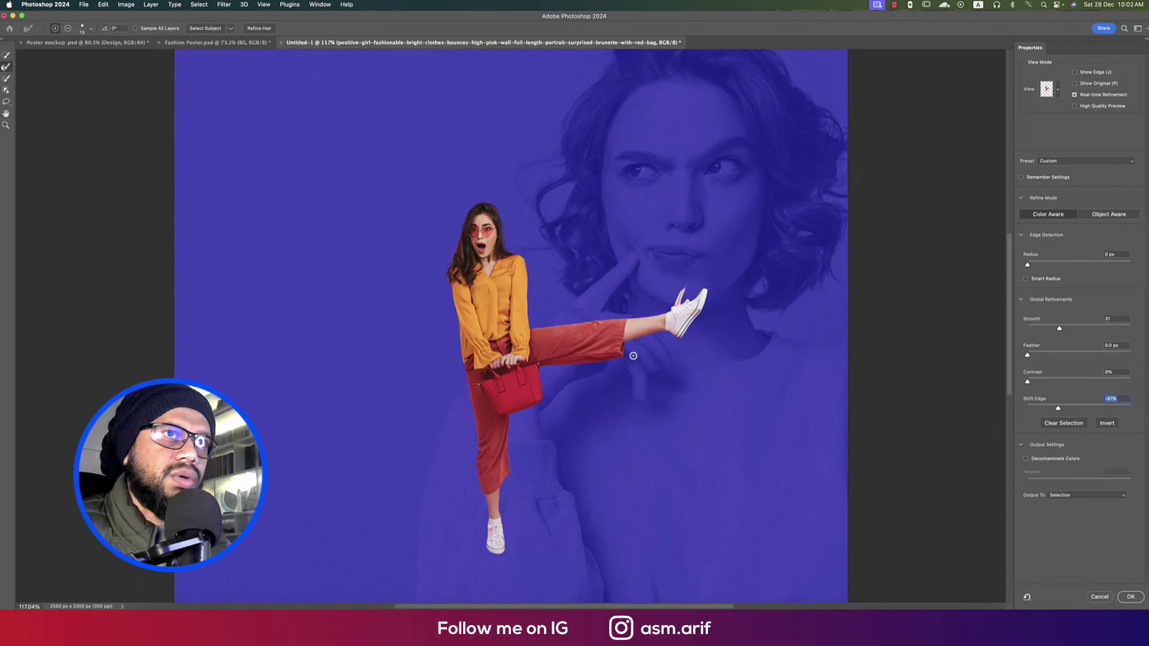
left_click(1117, 496)
left_click(1102, 525)
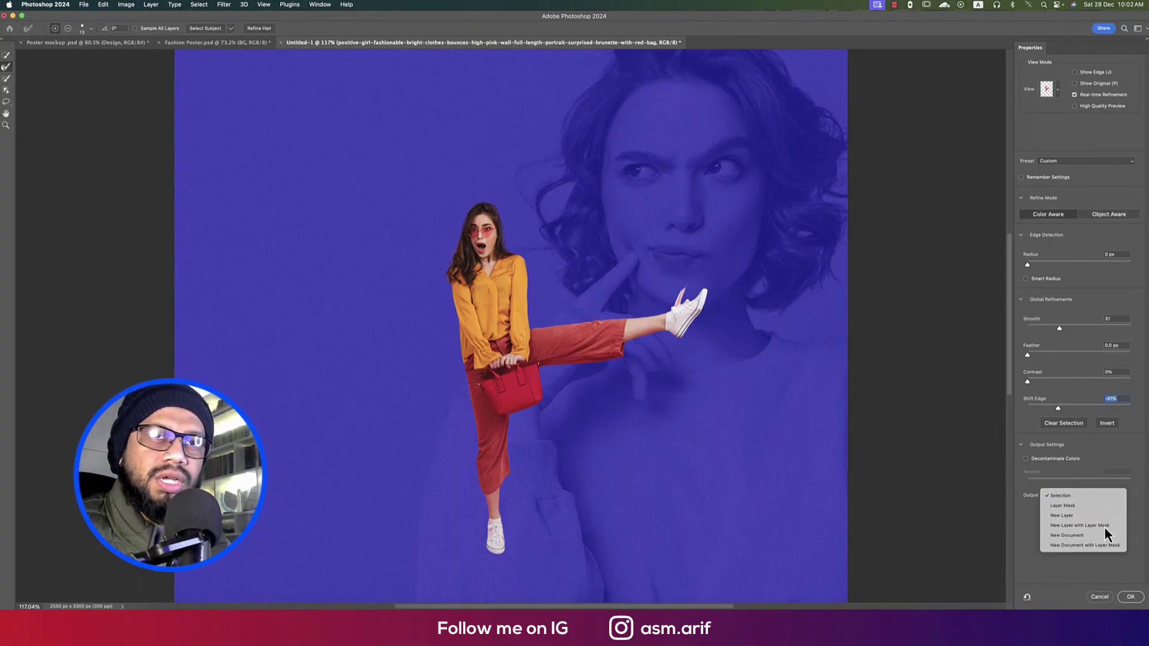
left_click(1130, 597)
Apply the girl's layer mask, then enlarge her to about 148% and shift her up-left
key("super+0")
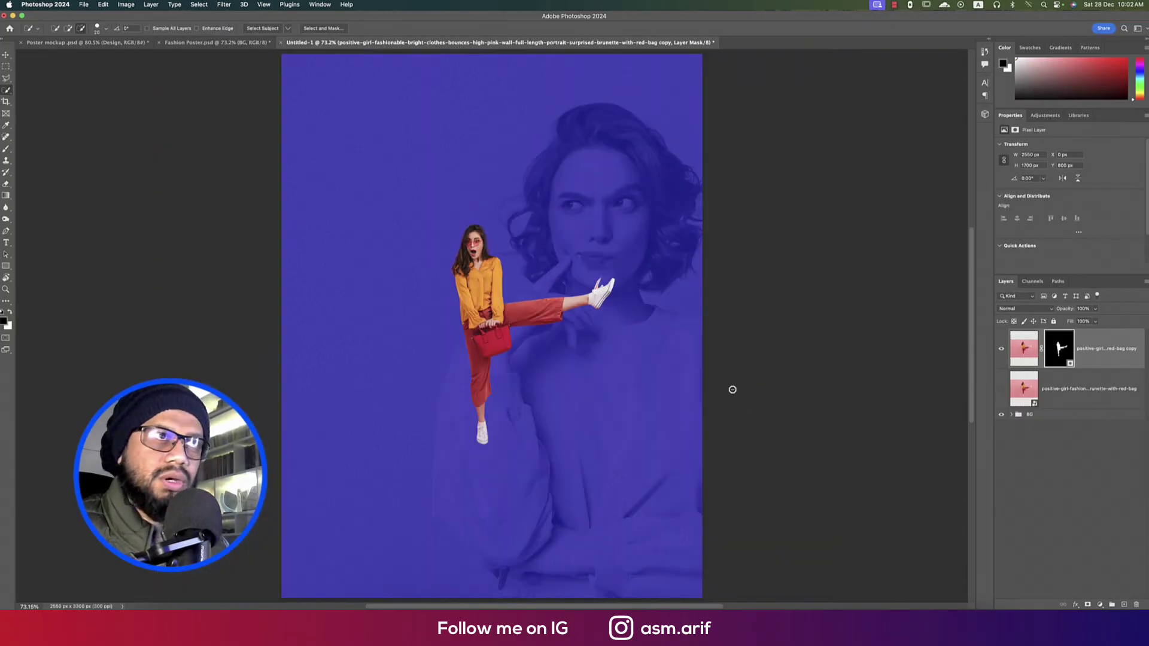
left_click(7, 58)
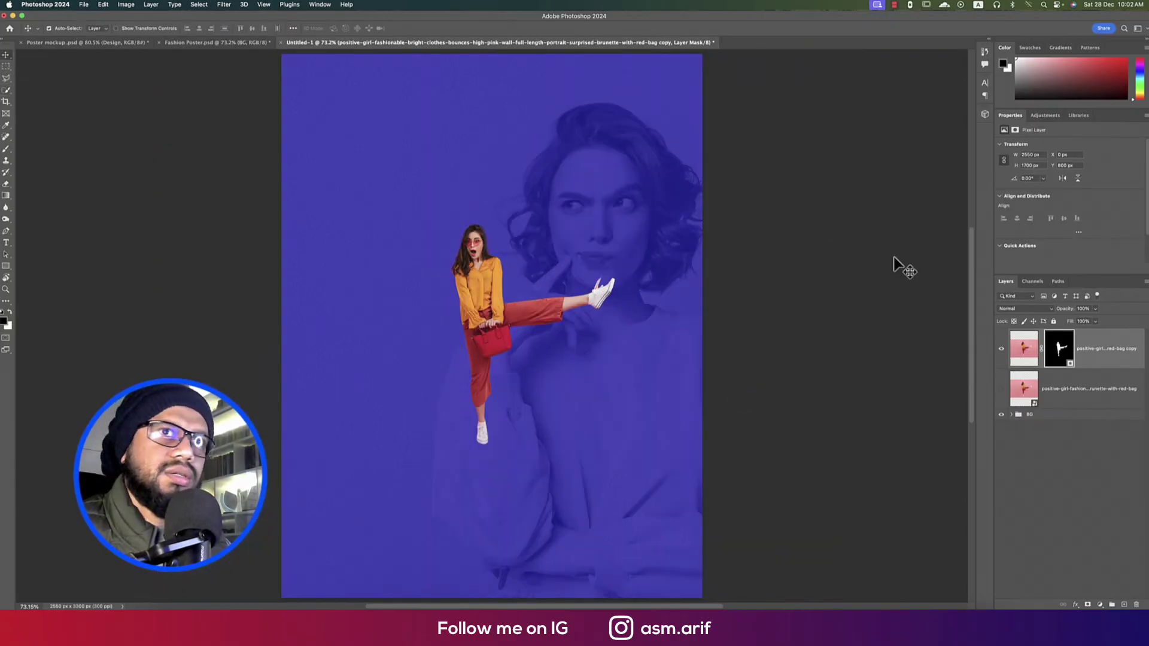
right_click(1059, 343)
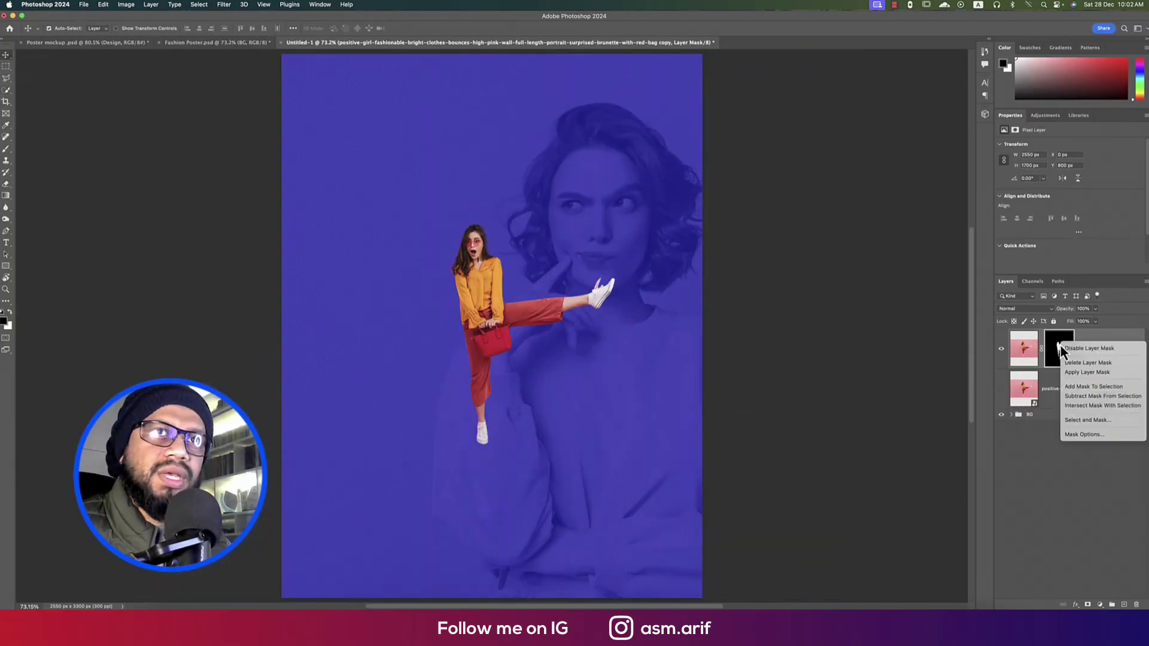
left_click(1090, 372)
key("super+t")
left_click_drag(533, 445, 546, 550)
left_click_drag(547, 346, 515, 365)
key("Return")
Delete the original photo layer
scroll(515, 365, "down", 3)
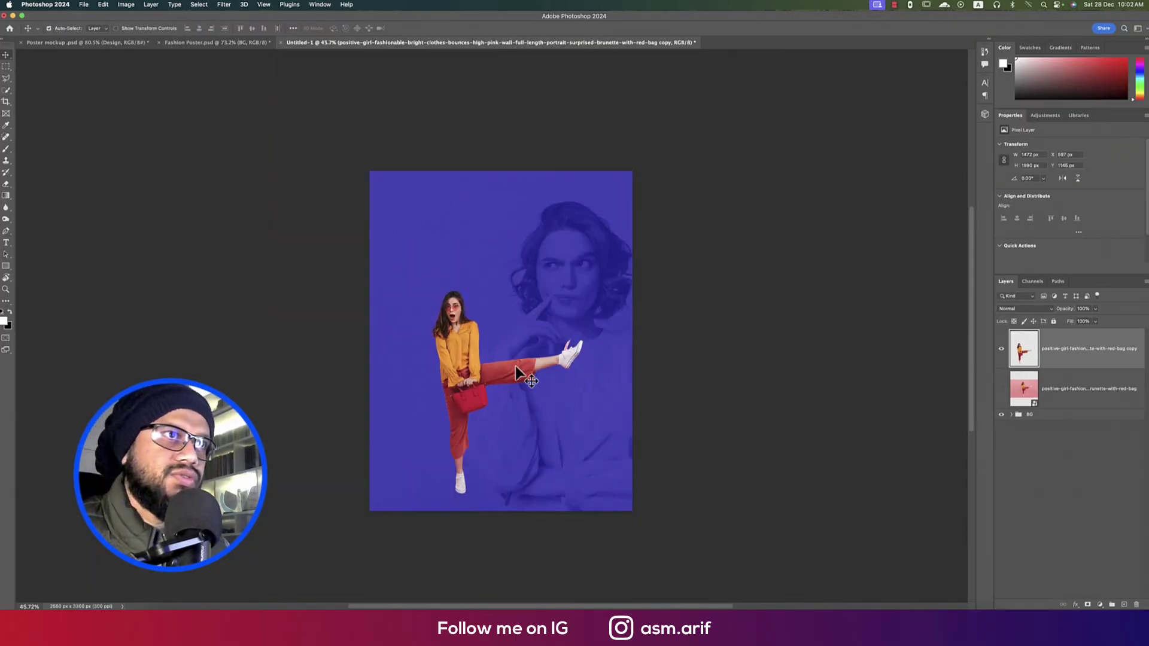
left_click(1089, 390)
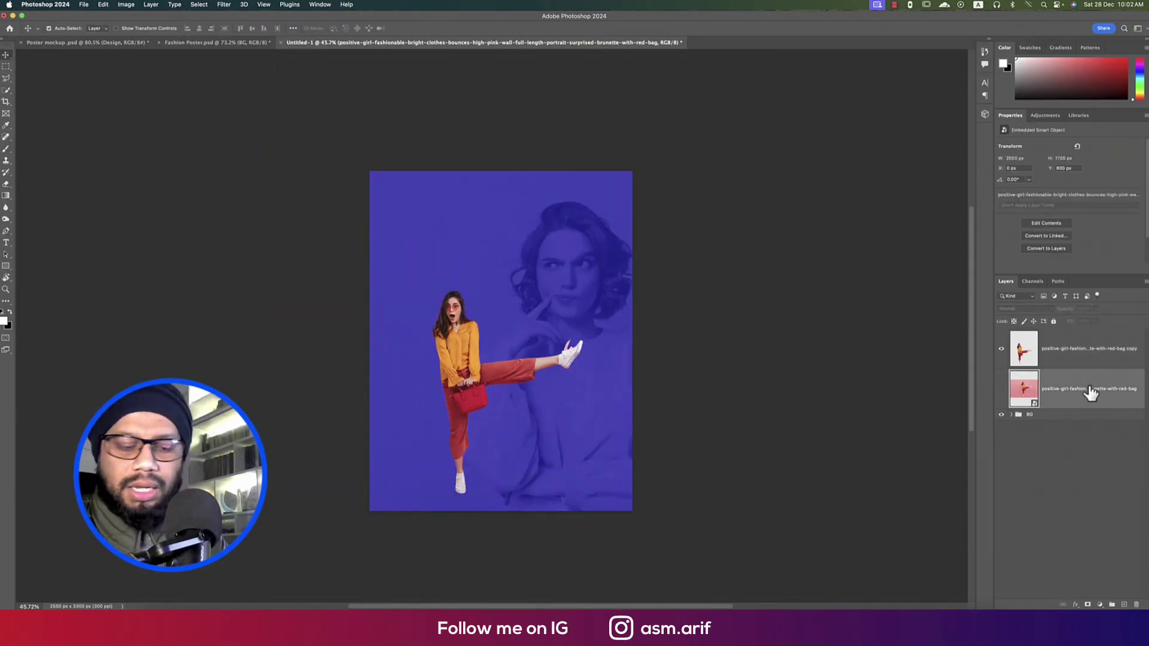
key("BackSpace")
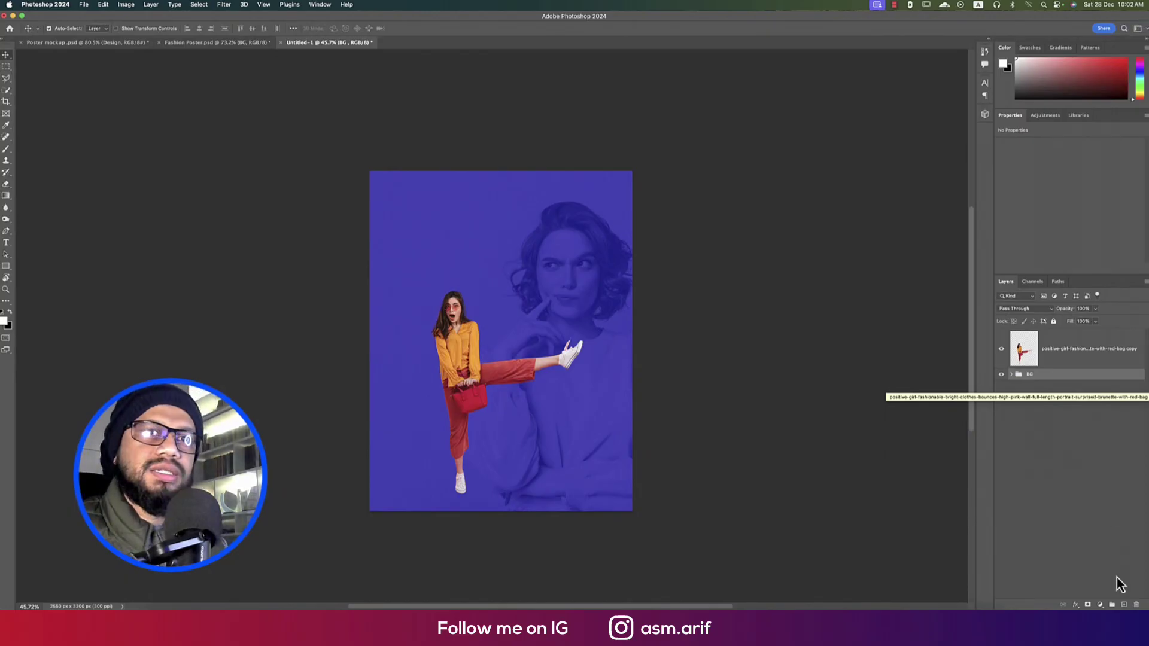
Paint a soft black spot on a new layer near the feet and squash it into a streak
left_click(1124, 605)
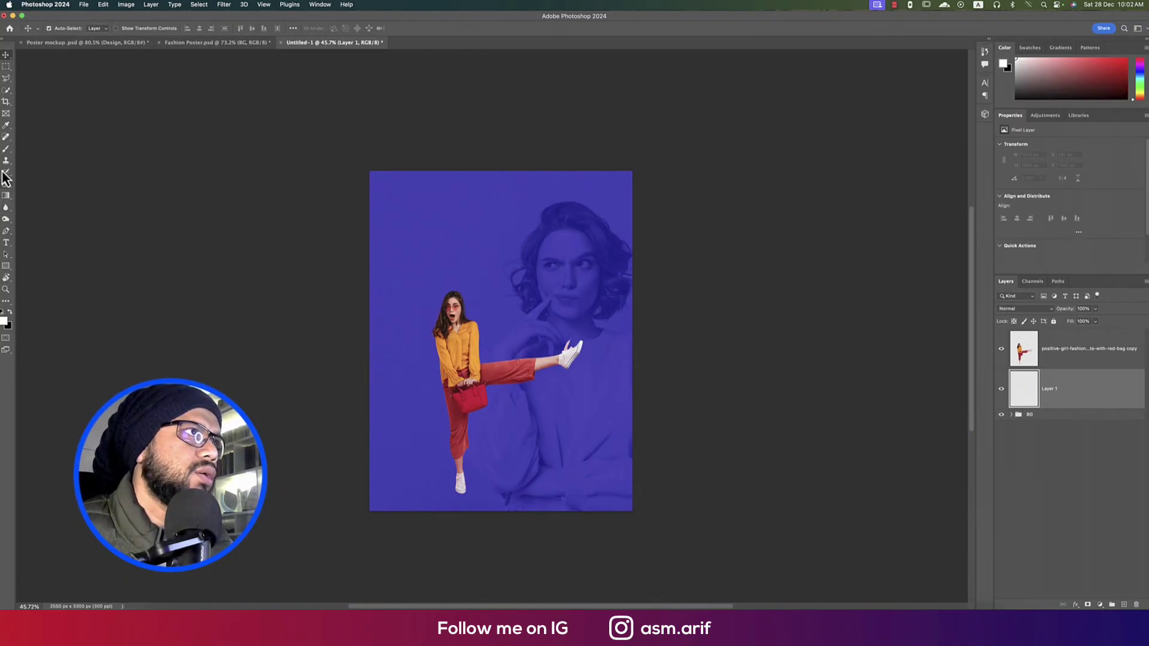
left_click(6, 148)
left_click(9, 312)
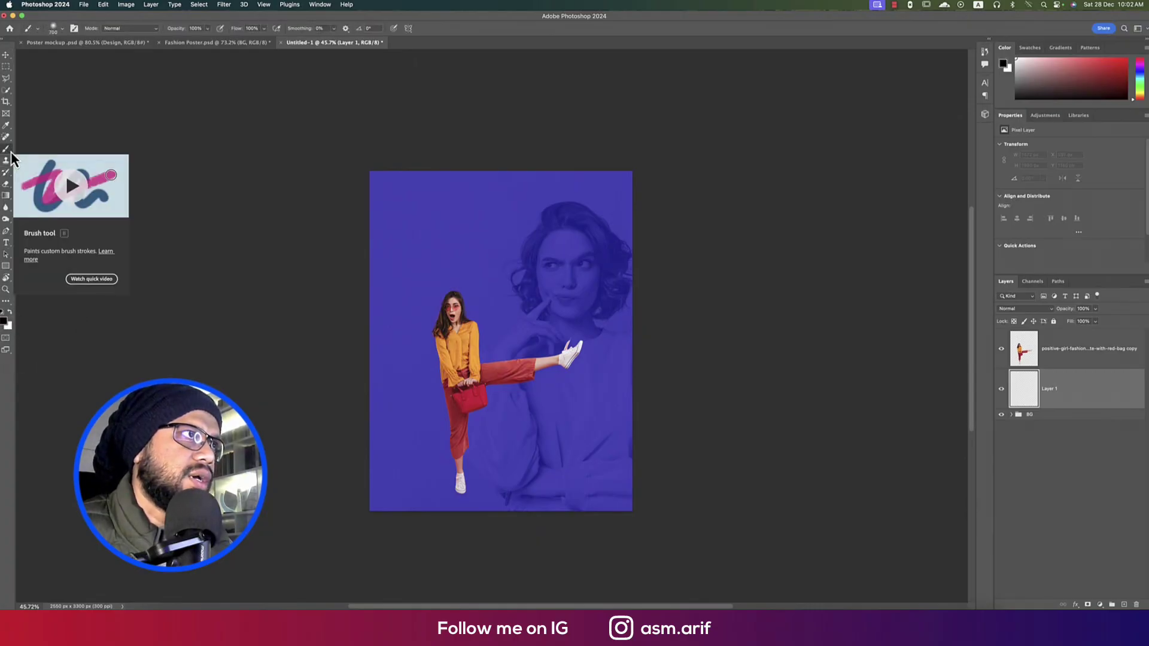
left_click(528, 444)
key("super+t")
mouse_move(531, 388)
left_mouse_down()
mouse_move(532, 495)
mouse_move(480, 495)
left_mouse_up()
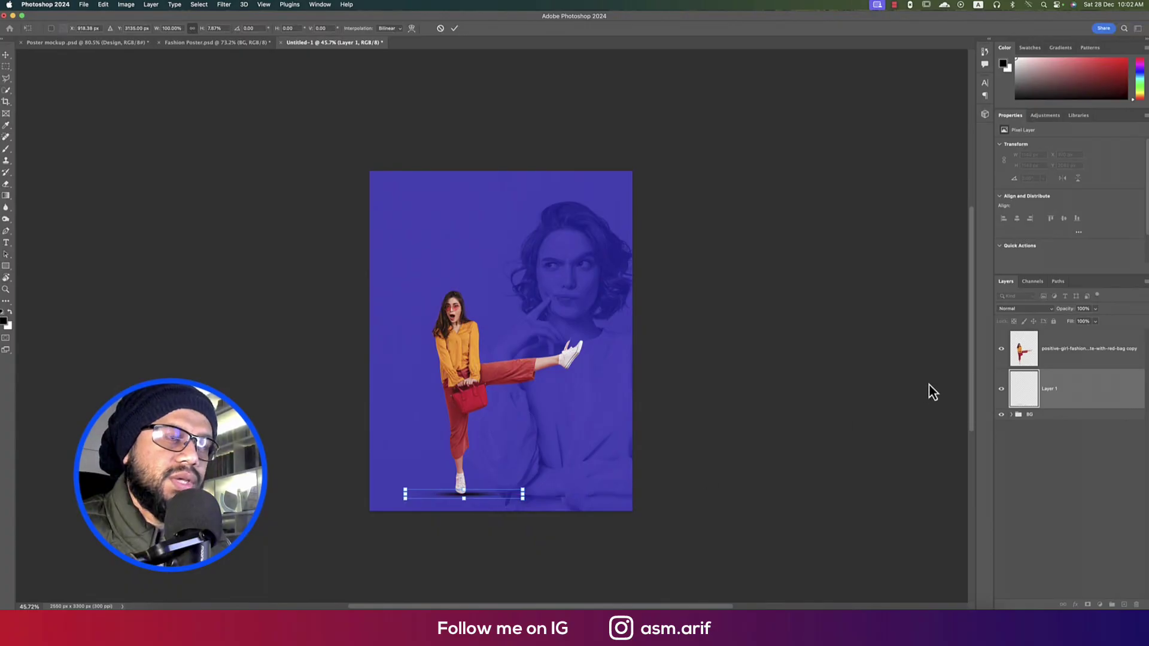
key("Return")
Flatten the shadow further and lower its opacity to 66%
key("b")
key("ctrl+t")
scroll(444, 523, "up", 10)
left_click_drag(521, 493, 526, 287)
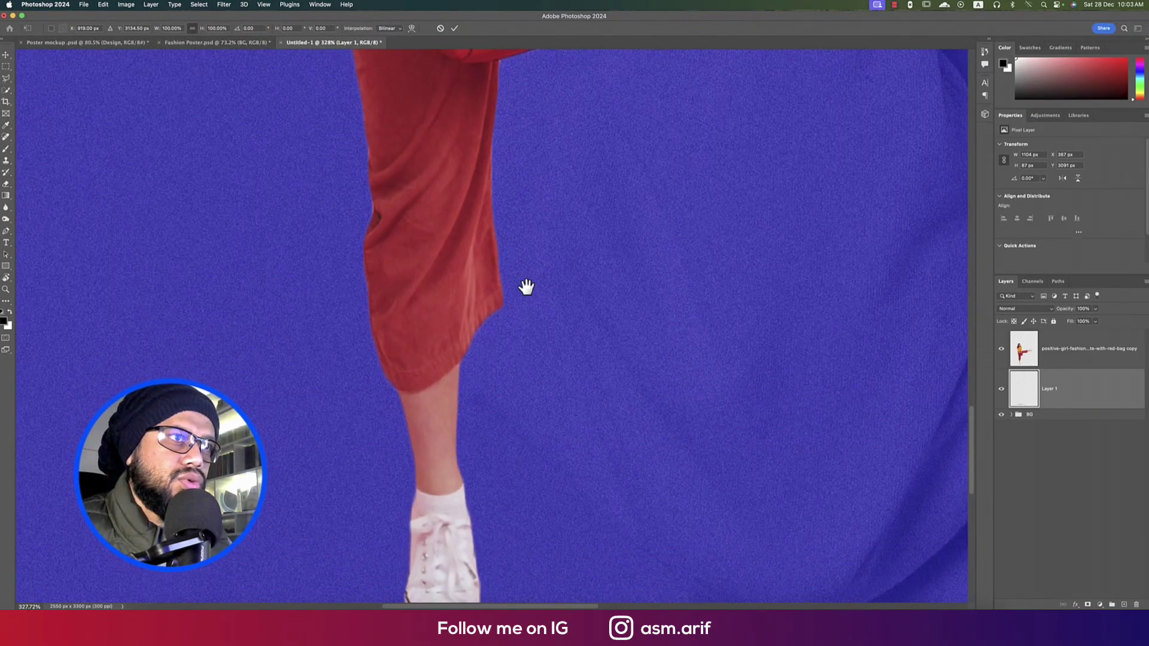
scroll(526, 377, "down", 5)
left_click_drag(475, 393, 485, 425)
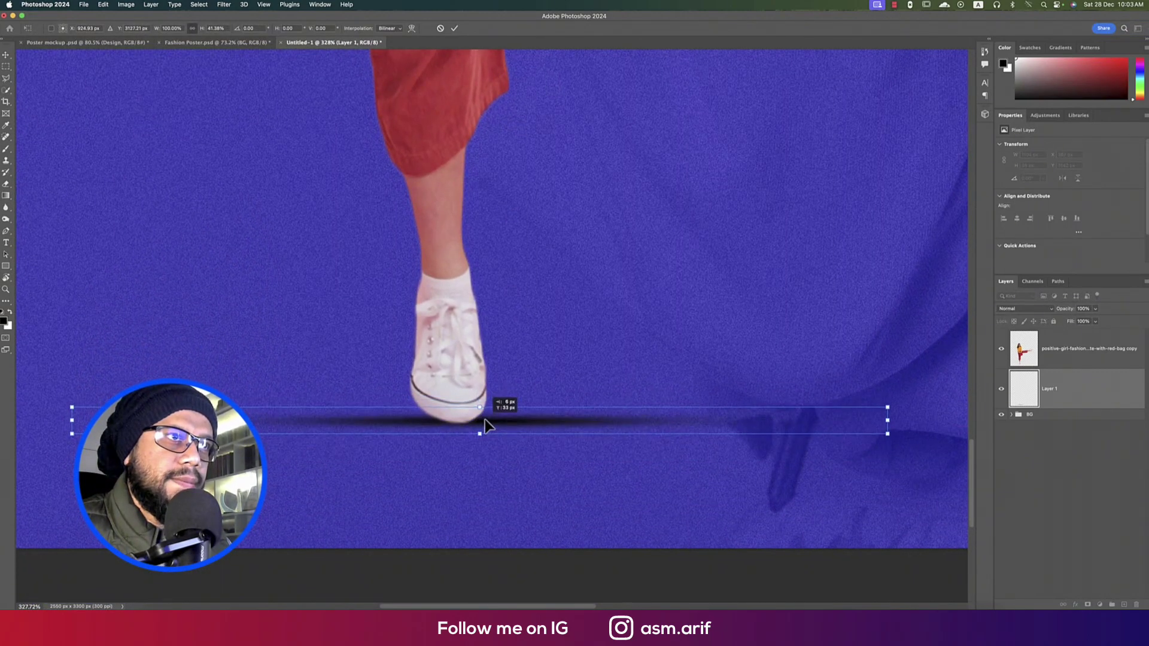
key("Return")
left_click_drag(1064, 316, 1049, 317)
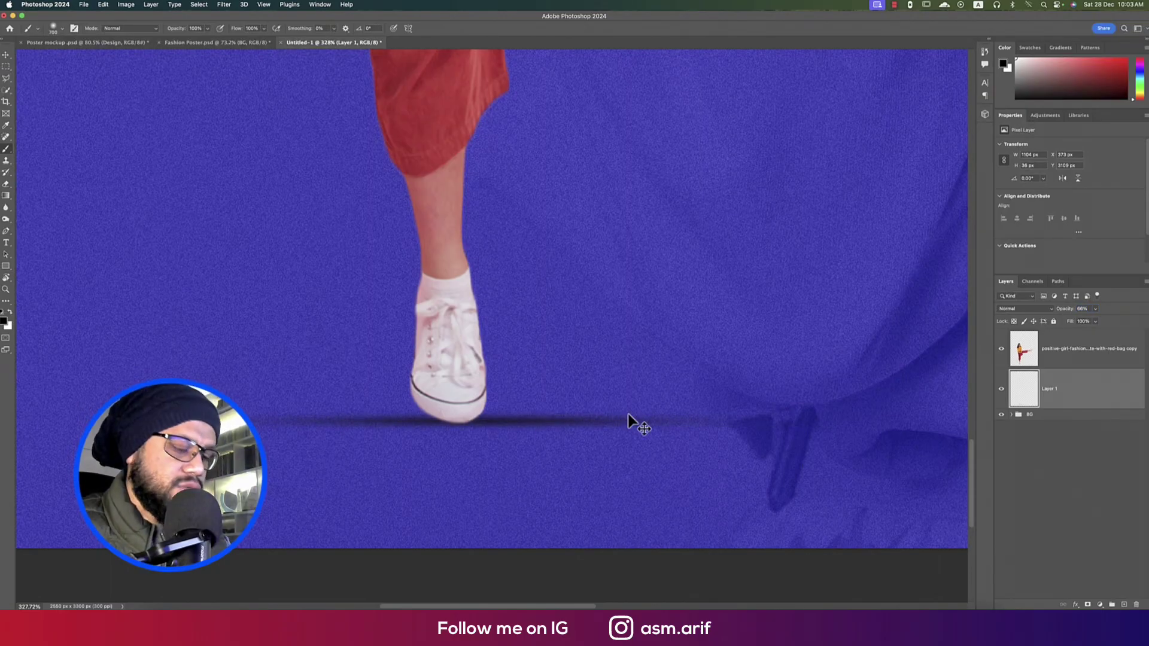
Duplicate the shadow above the girl, shift it 283 px right and stretch it slightly taller
key("super+j")
left_click_drag(1053, 396, 1048, 315)
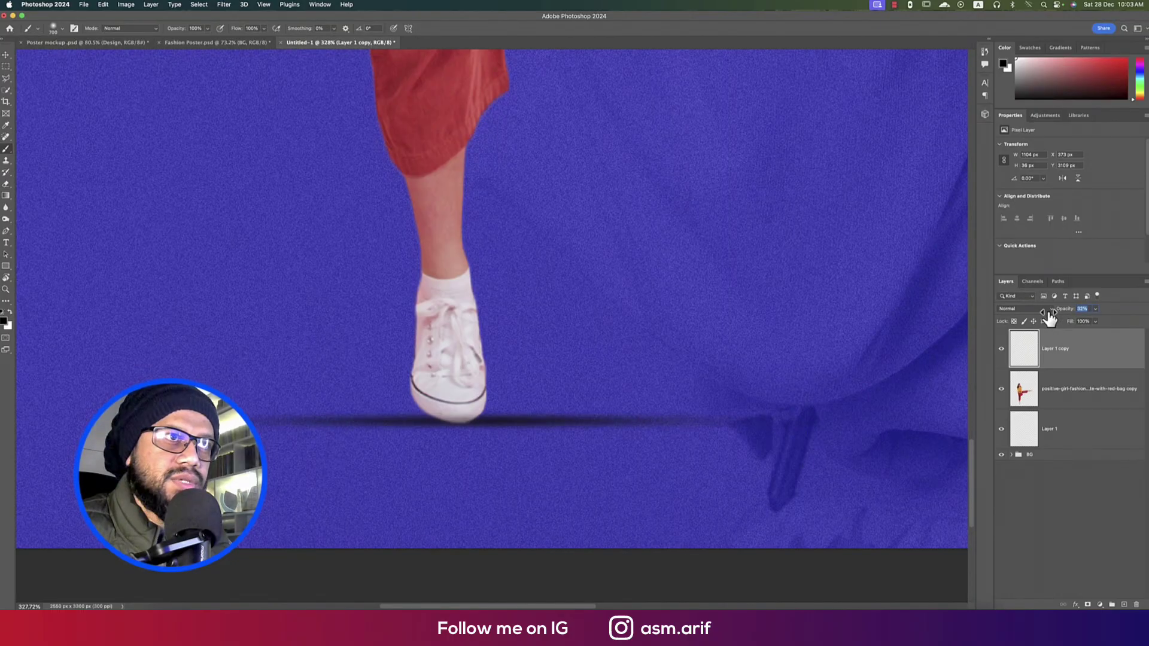
key("v")
mouse_move(564, 431)
left_mouse_down()
mouse_move(836, 418)
mouse_move(677, 428)
left_mouse_up()
scroll(648, 405, "down", 5)
scroll(526, 424, "up", 3)
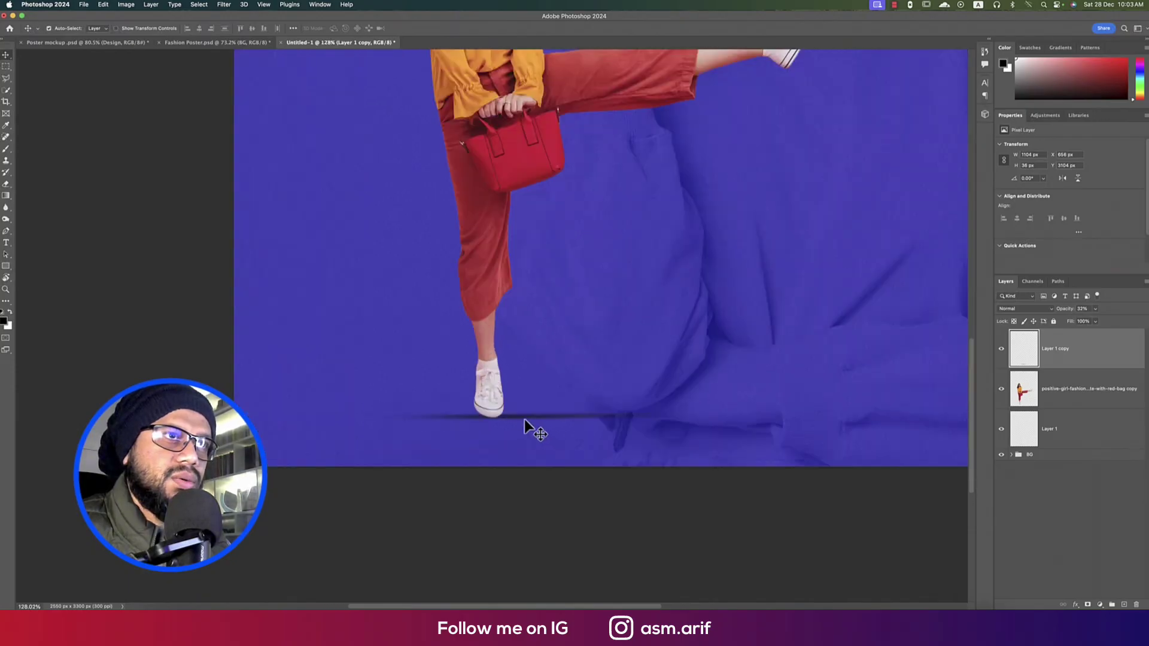
key("ctrl+t")
left_click_drag(583, 412, 582, 410)
key("Return")
Toggle the lower shadow to compare, fit the poster in view, and select the girl layer
left_click(1001, 431)
left_click(1001, 431)
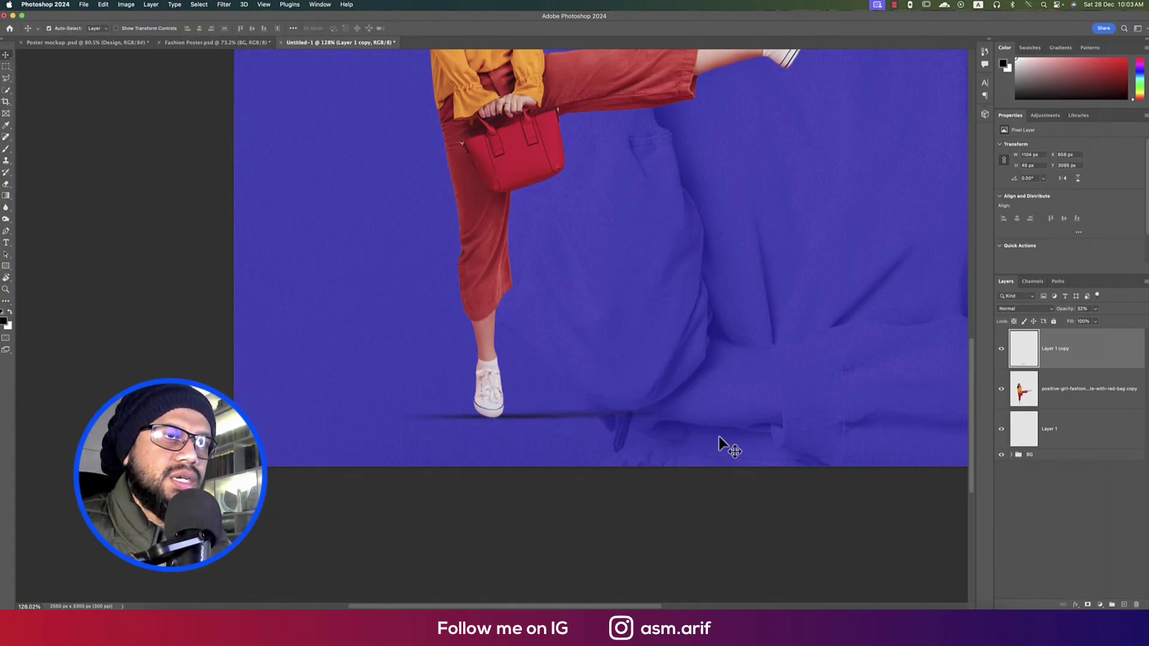
key("super+0")
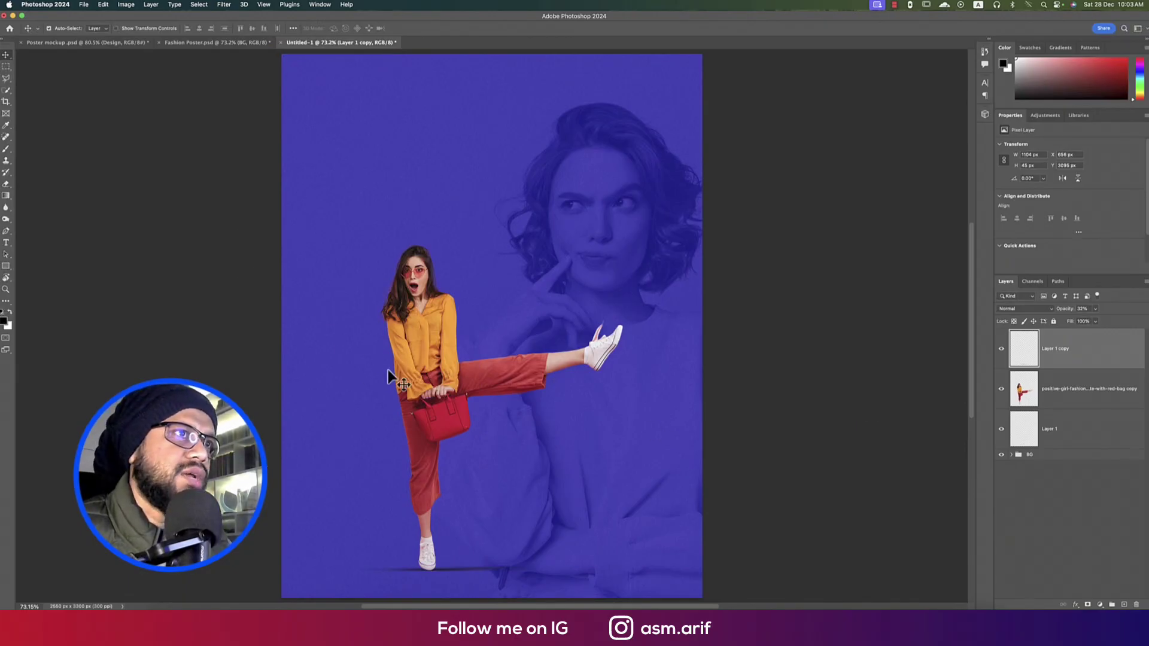
left_click(433, 344)
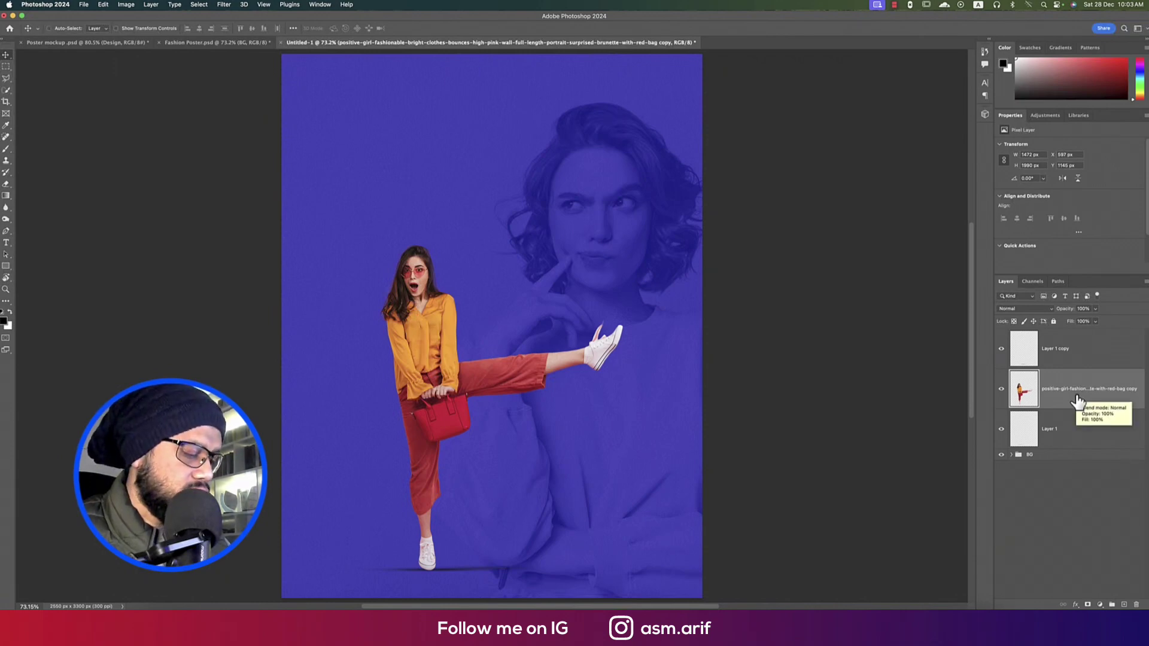
Camera Raw the girl to vibrance -36 and Reds saturation +73, then show Fashion Poster.psd
key("super+shift+a")
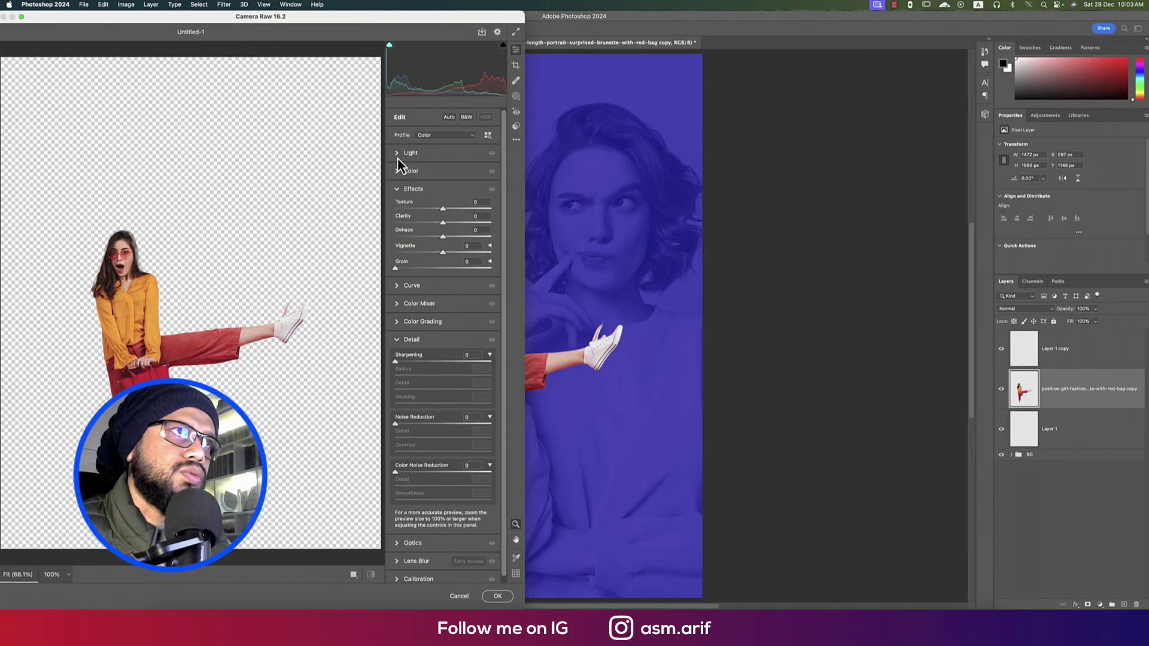
left_click(396, 173)
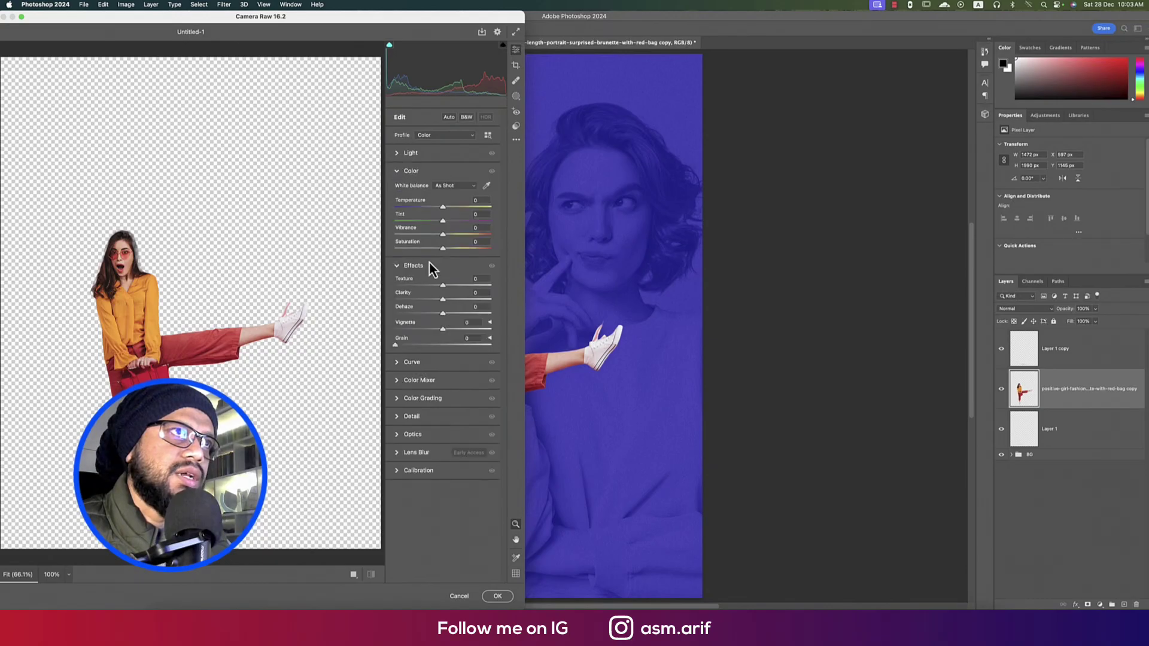
left_click_drag(421, 236, 436, 249)
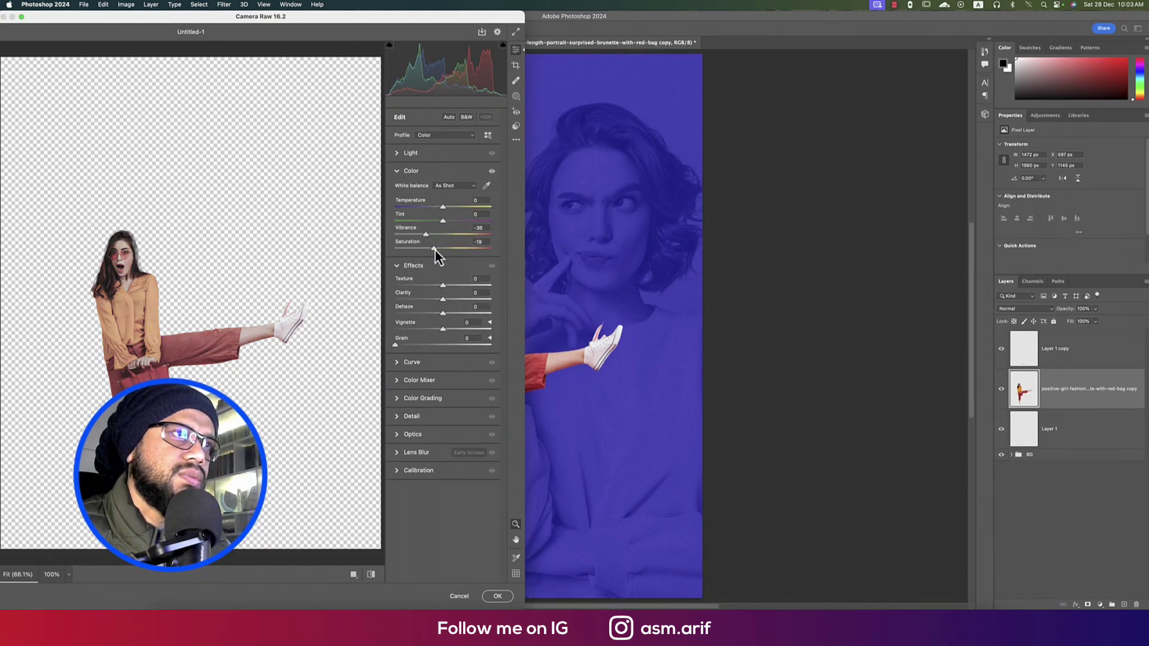
left_click(398, 380)
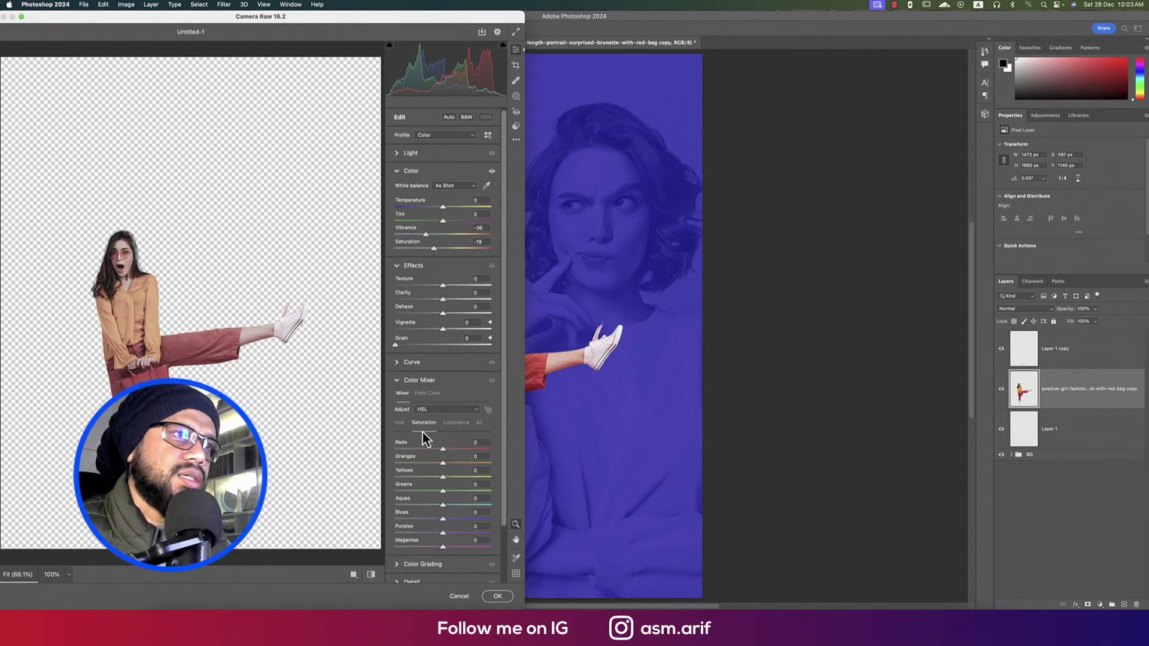
left_click_drag(443, 449, 478, 450)
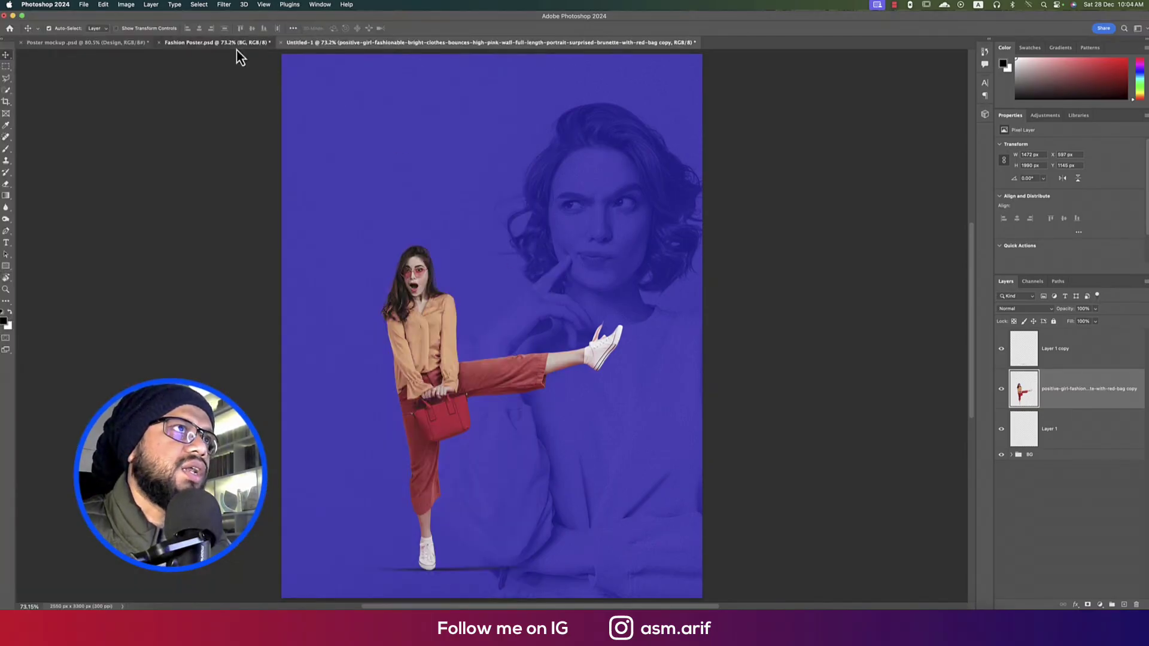
left_click(236, 46)
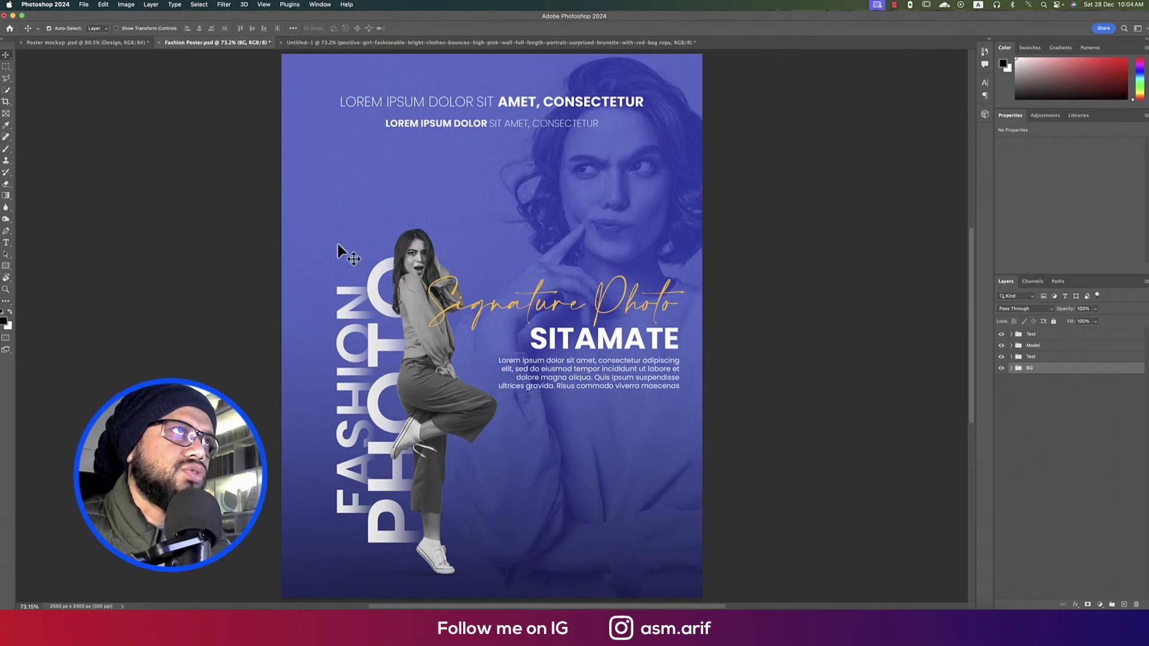
Back in Untitled-1, rename the layer 'girl' and desaturate it fully with Hue/Saturation -100
left_click(342, 43)
double_click(1059, 389)
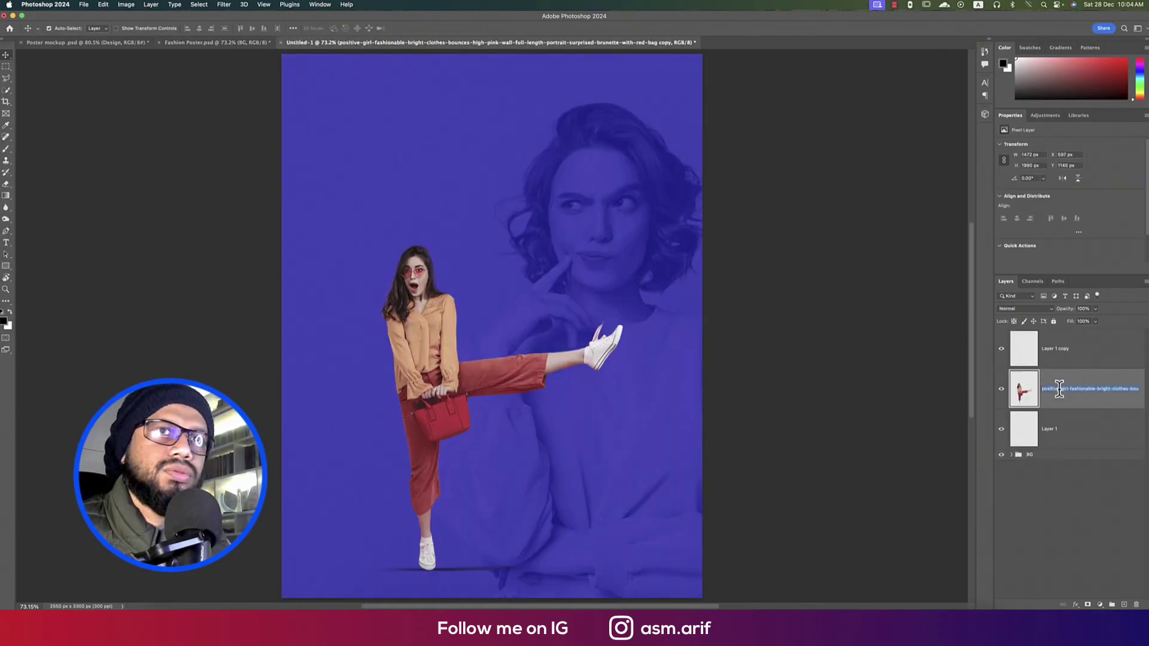
type("g")
key("Return")
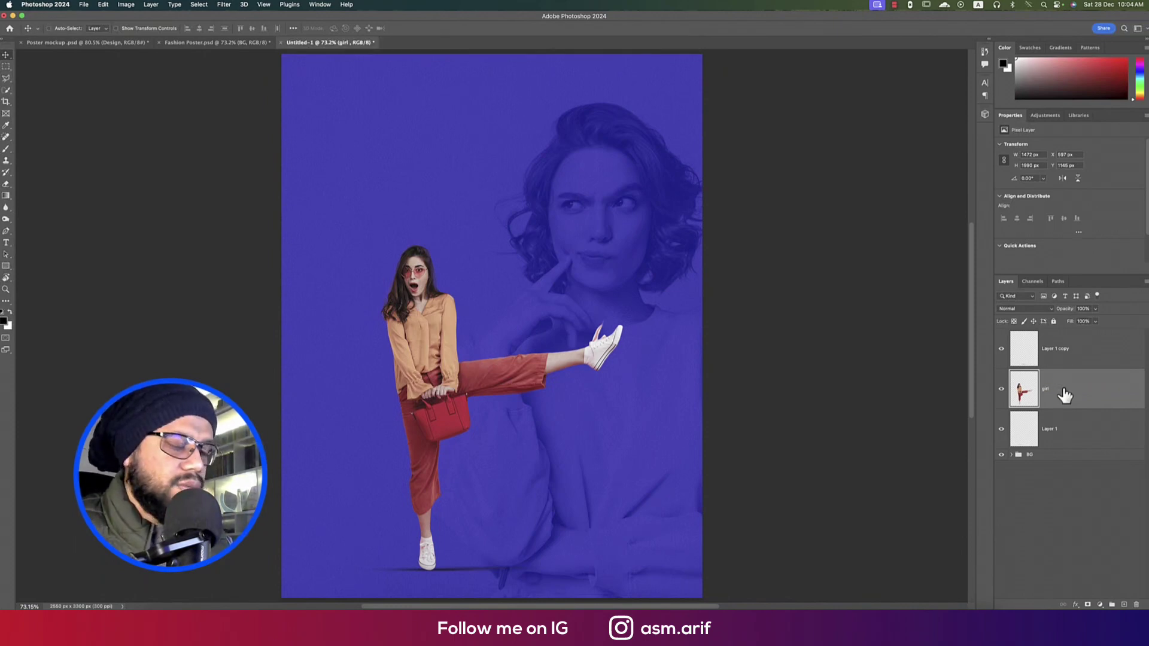
key("super+u")
left_click_drag(767, 180, 674, 175)
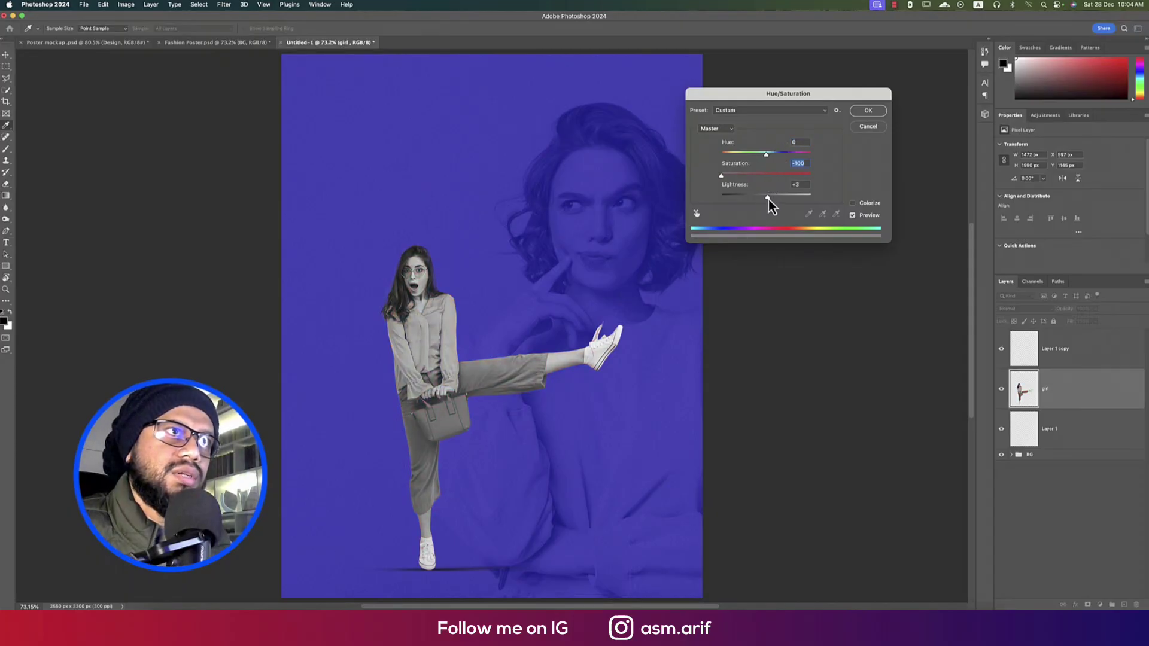
left_click(867, 111)
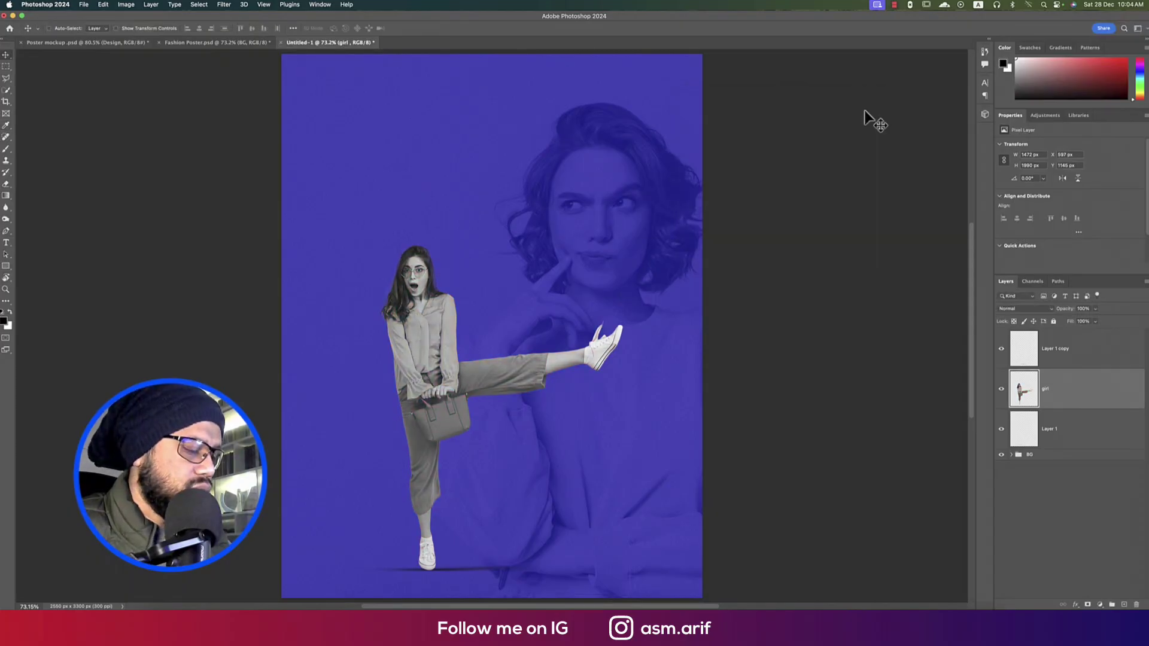
In Camera Raw, set exposure +0.15, contrast +40 and texture -16 on the girl
key("shift+super+a")
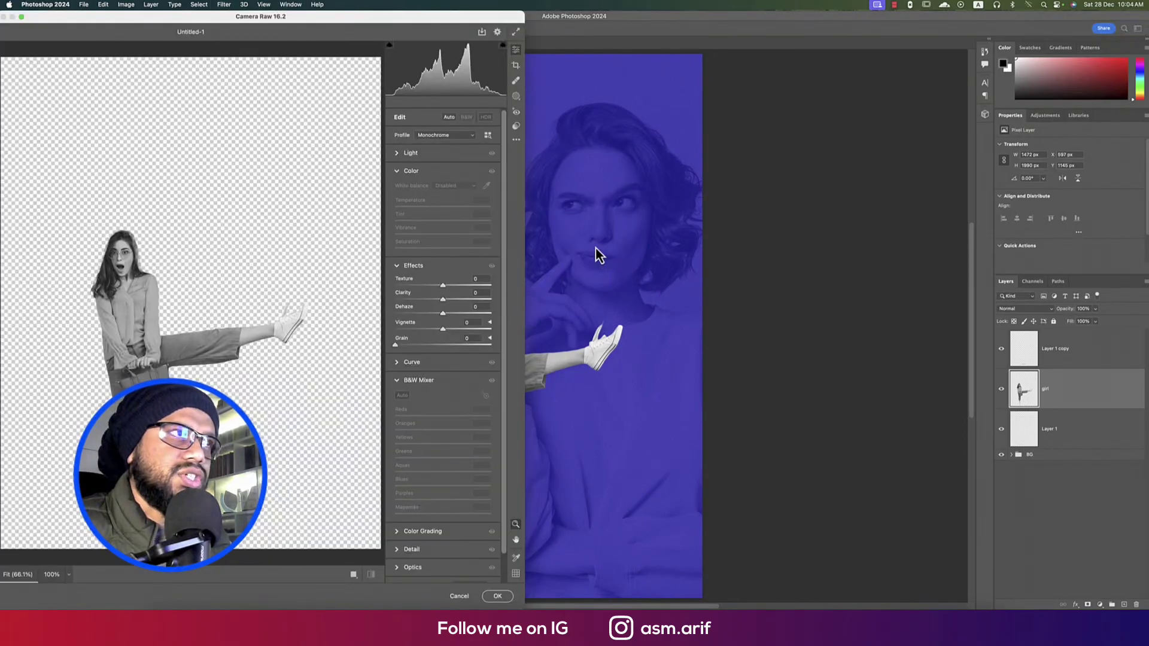
left_click(398, 157)
mouse_move(443, 188)
left_mouse_down()
mouse_move(462, 190)
mouse_move(443, 174)
left_mouse_up()
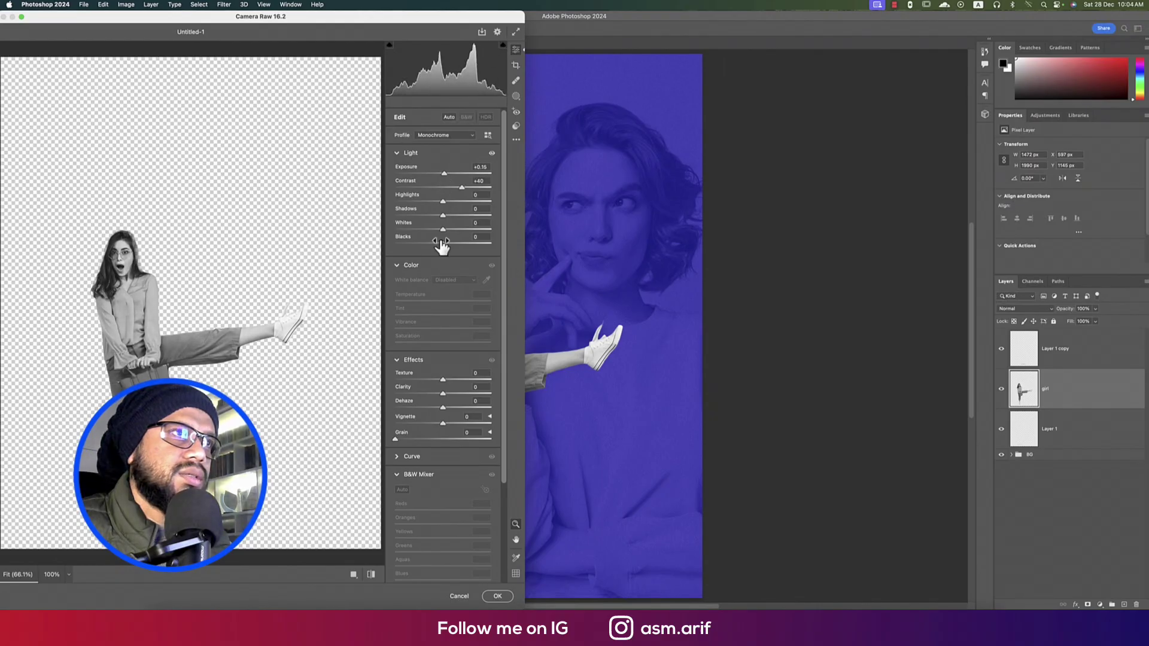
left_click_drag(443, 380, 435, 381)
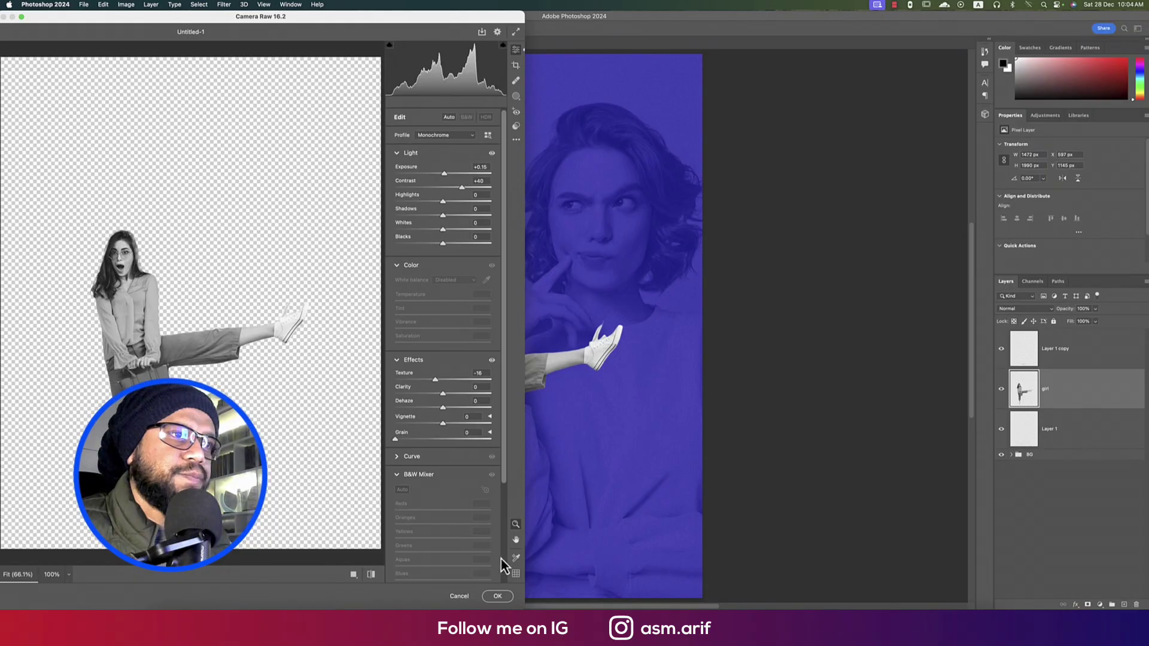
left_click(498, 596)
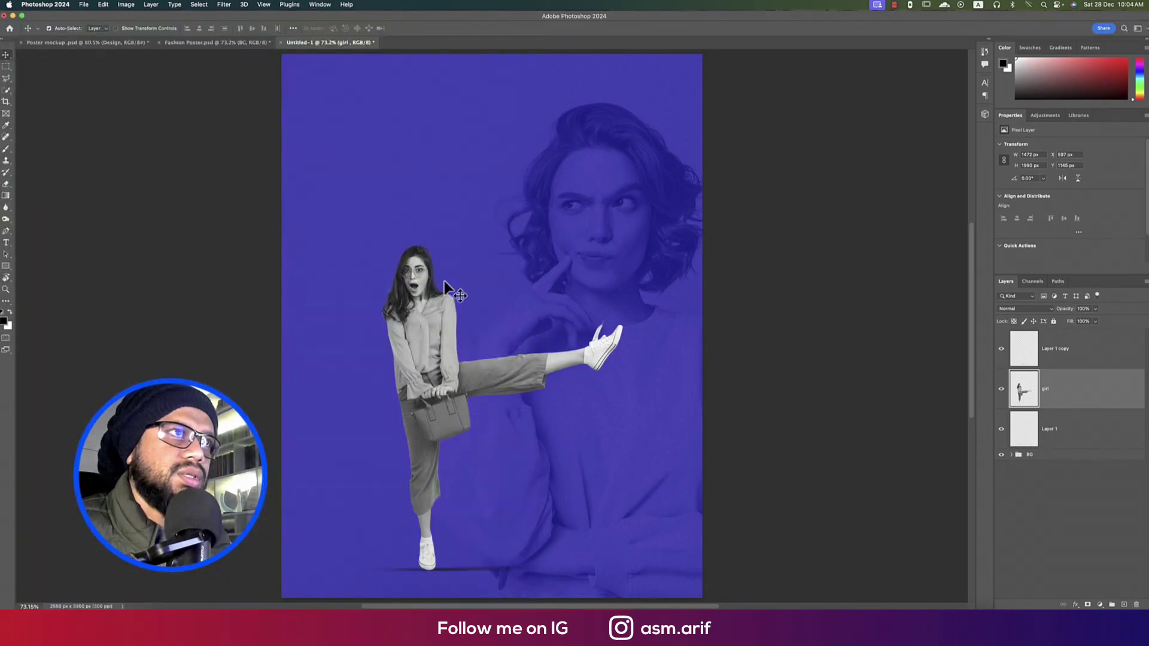
Group the girl and both shadow layers into a group named GIRL
left_click(1085, 352)
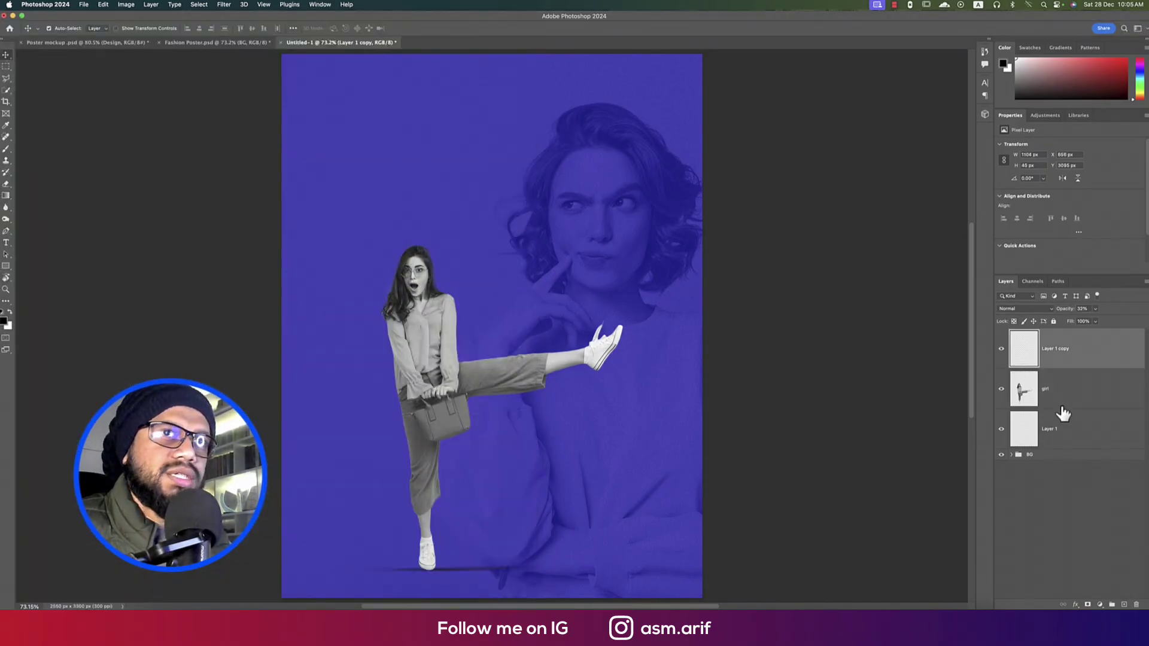
left_click(1062, 435, "shift")
key("super+g")
double_click(1035, 334)
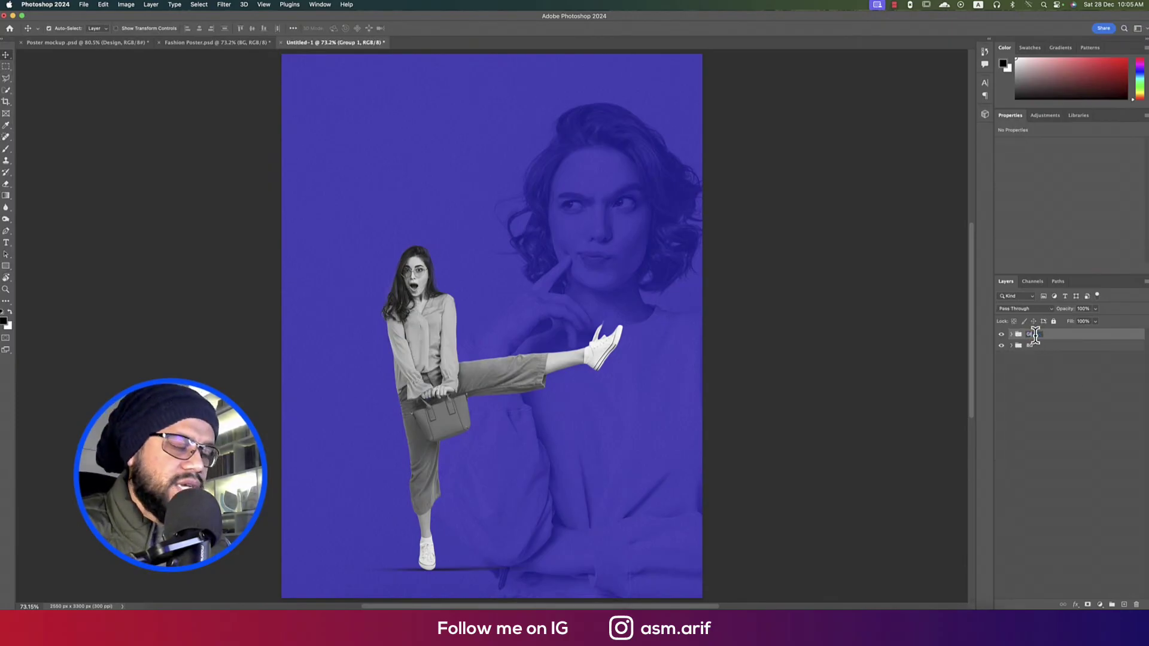
type("GIRL")
key("Return")
Add the text 'Signature Photo' and scale it up across the figure
key("t")
left_click(375, 173)
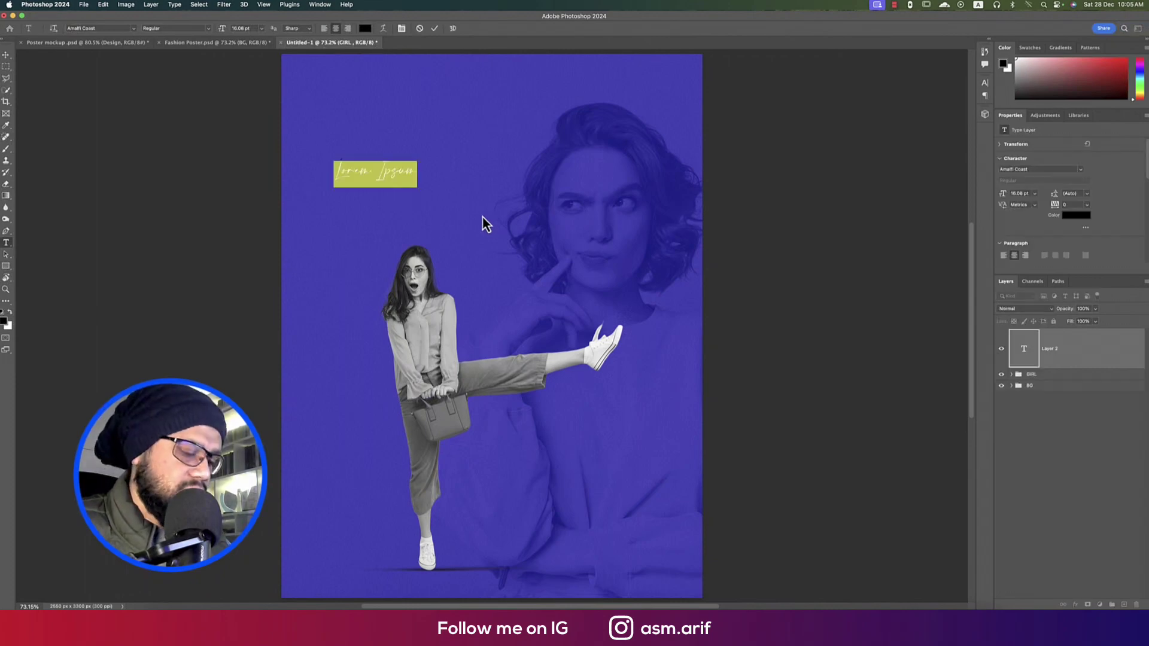
type("Signature Photo")
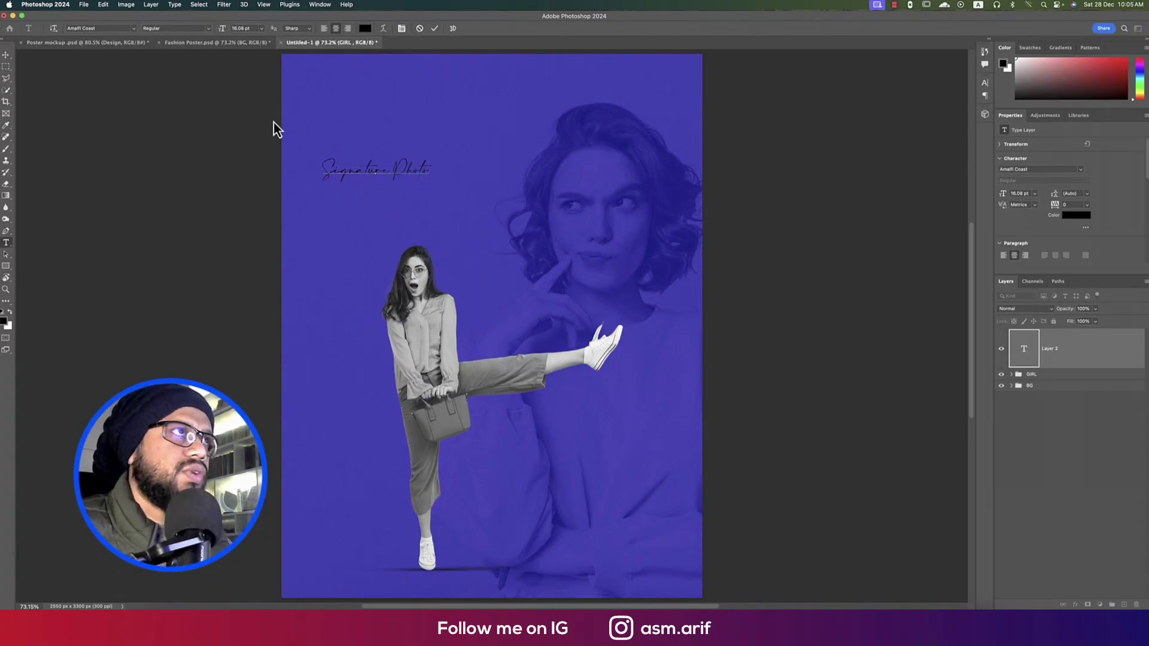
left_click(7, 54)
key("super+t")
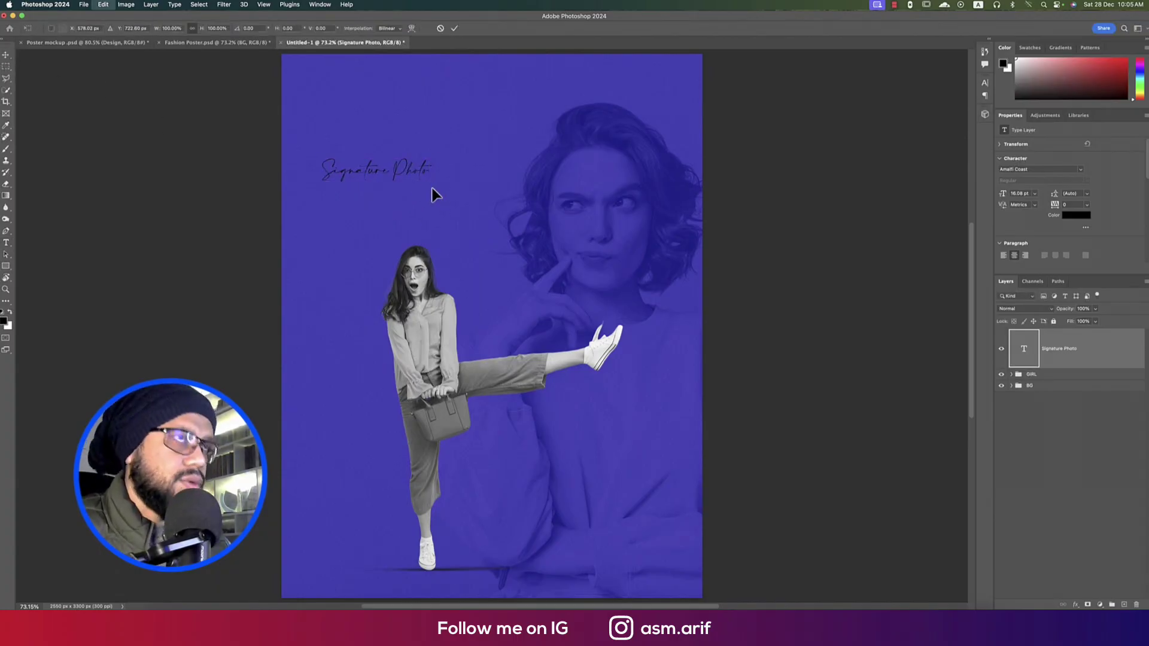
mouse_move(441, 172)
left_mouse_down()
mouse_move(572, 173)
mouse_move(556, 219)
mouse_move(619, 339)
mouse_move(613, 304)
mouse_move(629, 310)
mouse_move(635, 400)
left_mouse_up()
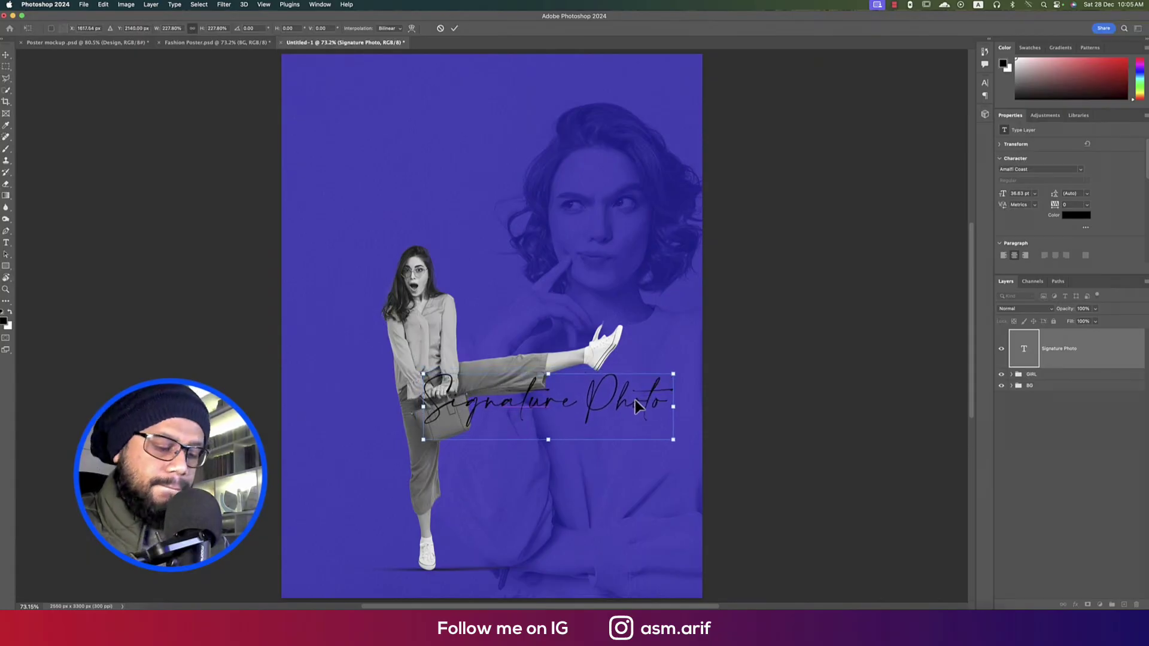
key("Return")
Set the 'Signature Photo' text colour to bright orange ffae00
left_click(1076, 214)
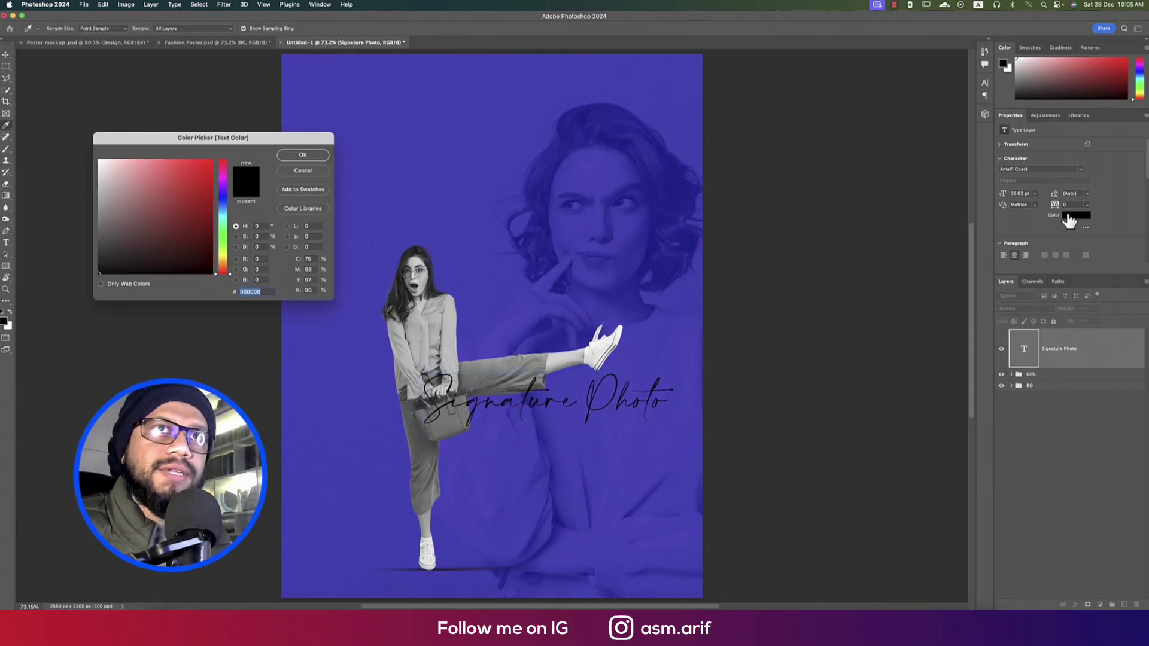
left_click(129, 161)
left_click_drag(130, 161, 99, 159)
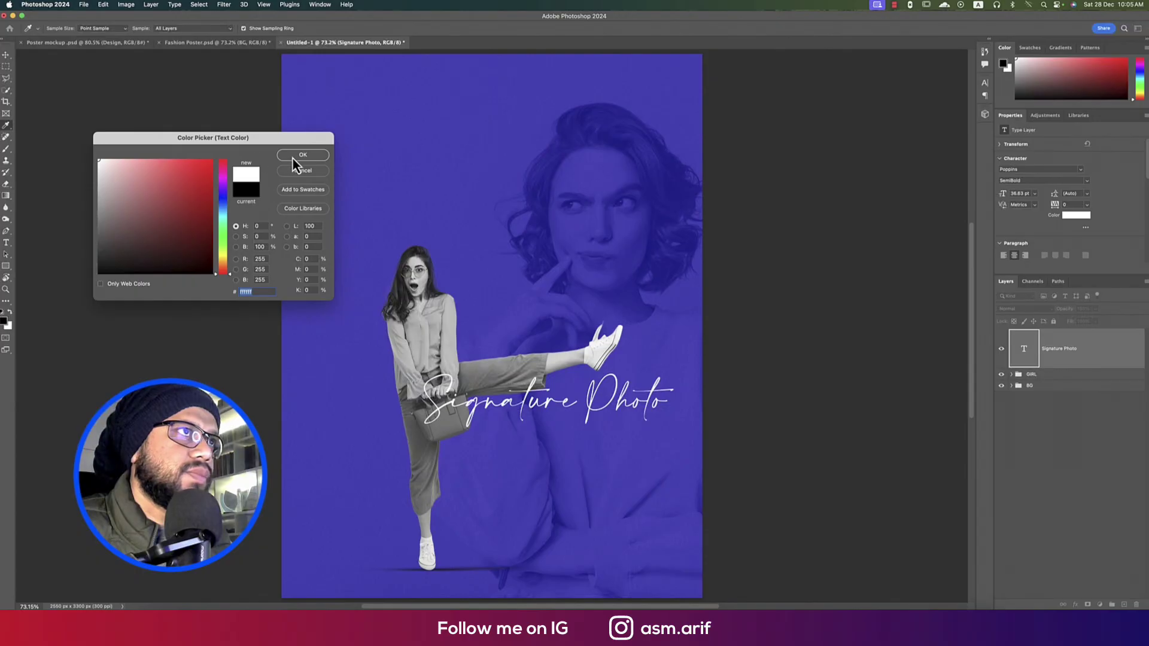
left_click_drag(223, 264, 223, 261)
left_click_drag(201, 179, 213, 159)
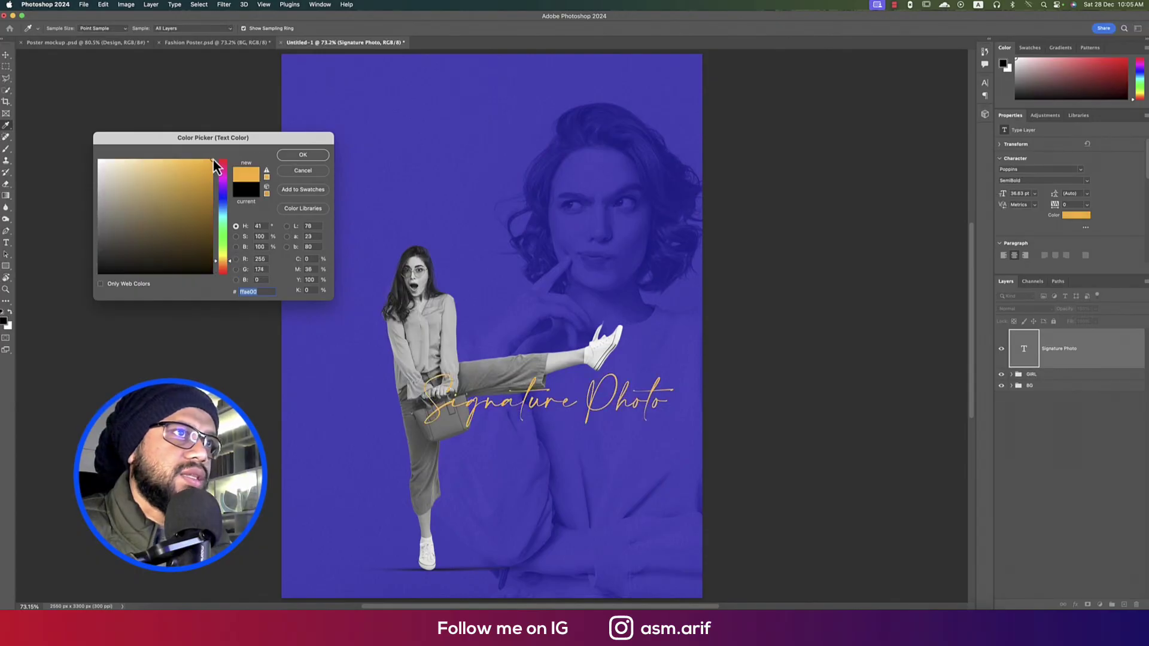
key("Return")
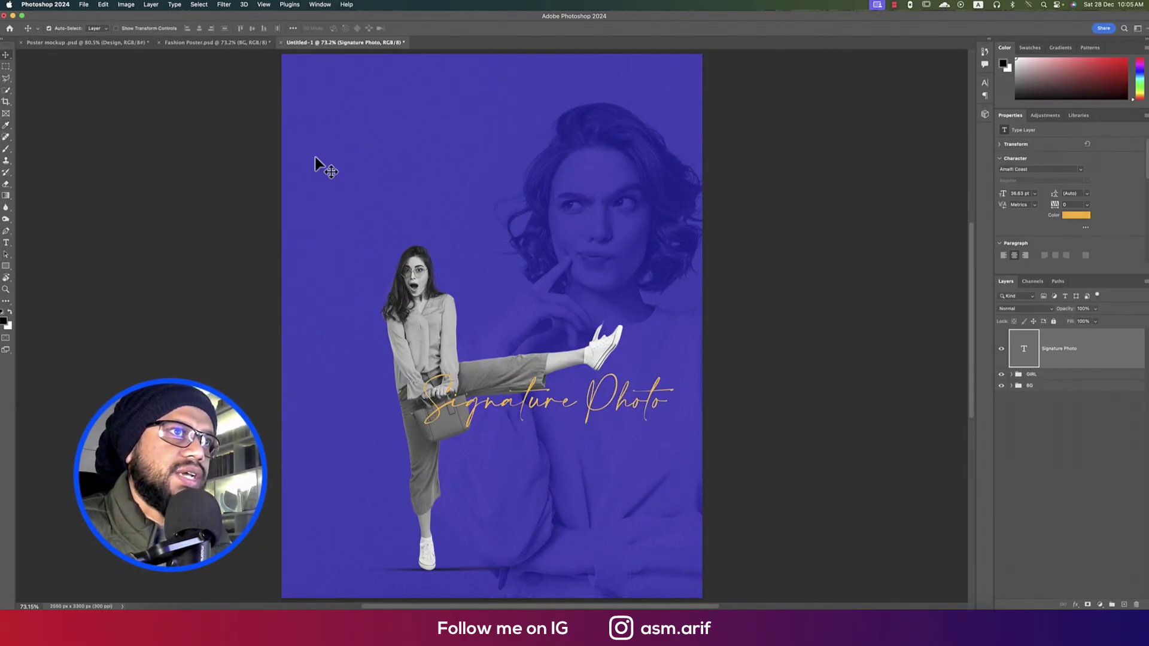
Add a 'PHOTO' text layer in Poppins Regular near the top left
left_click(6, 242)
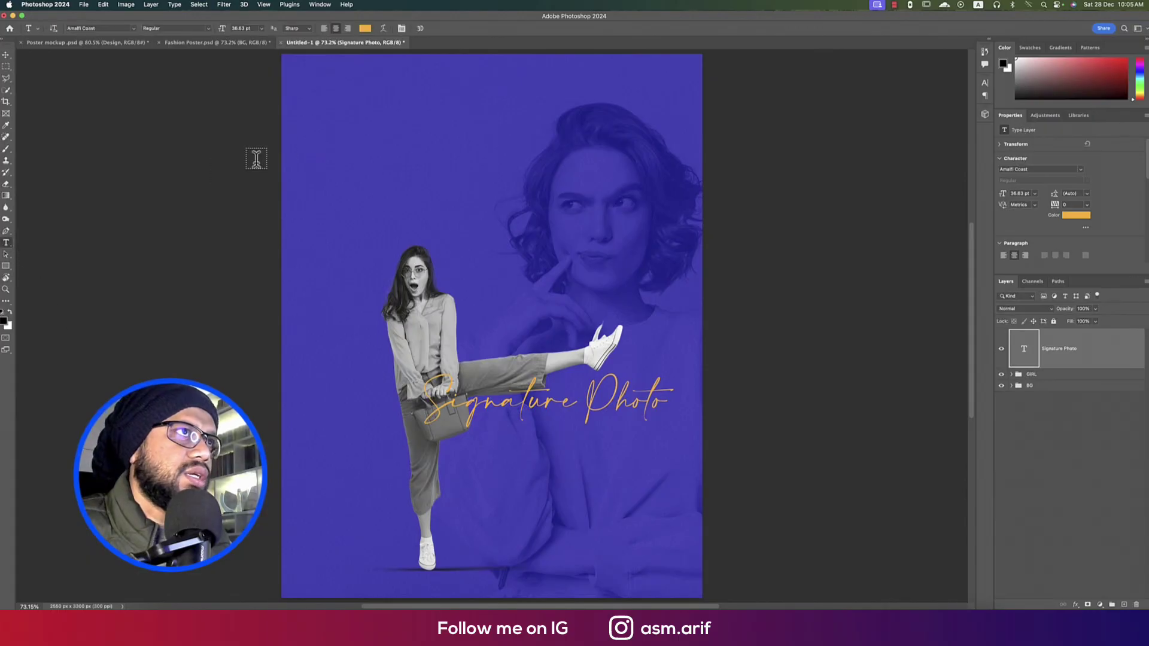
left_click(373, 137)
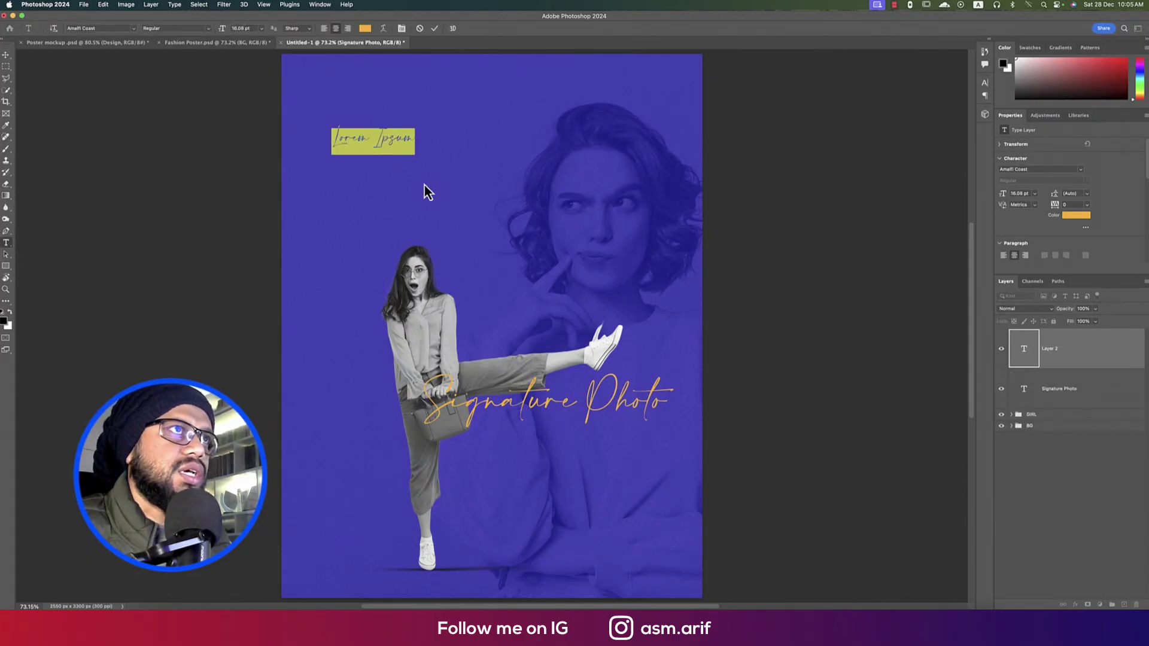
left_click(133, 28)
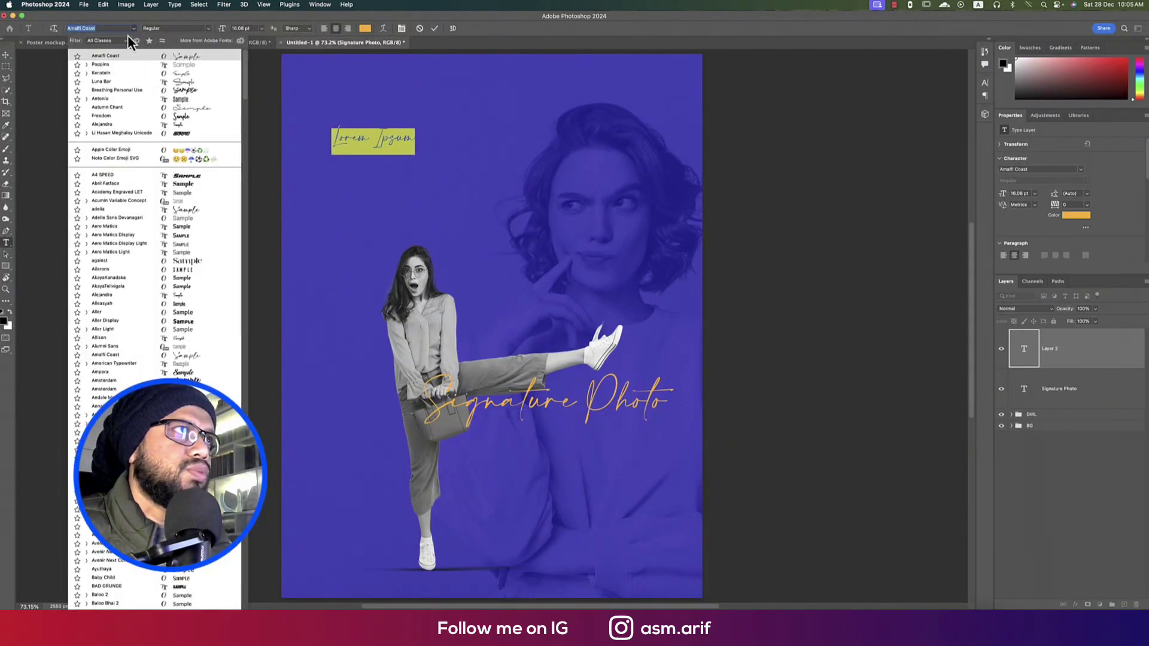
left_click(88, 64)
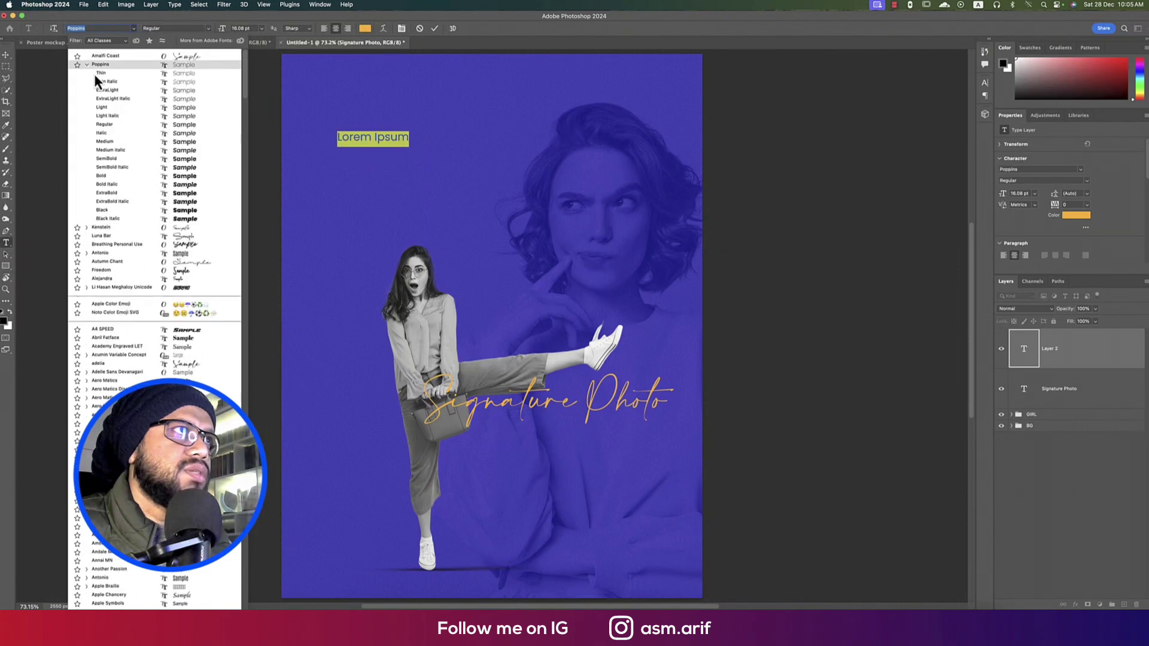
left_click(172, 127)
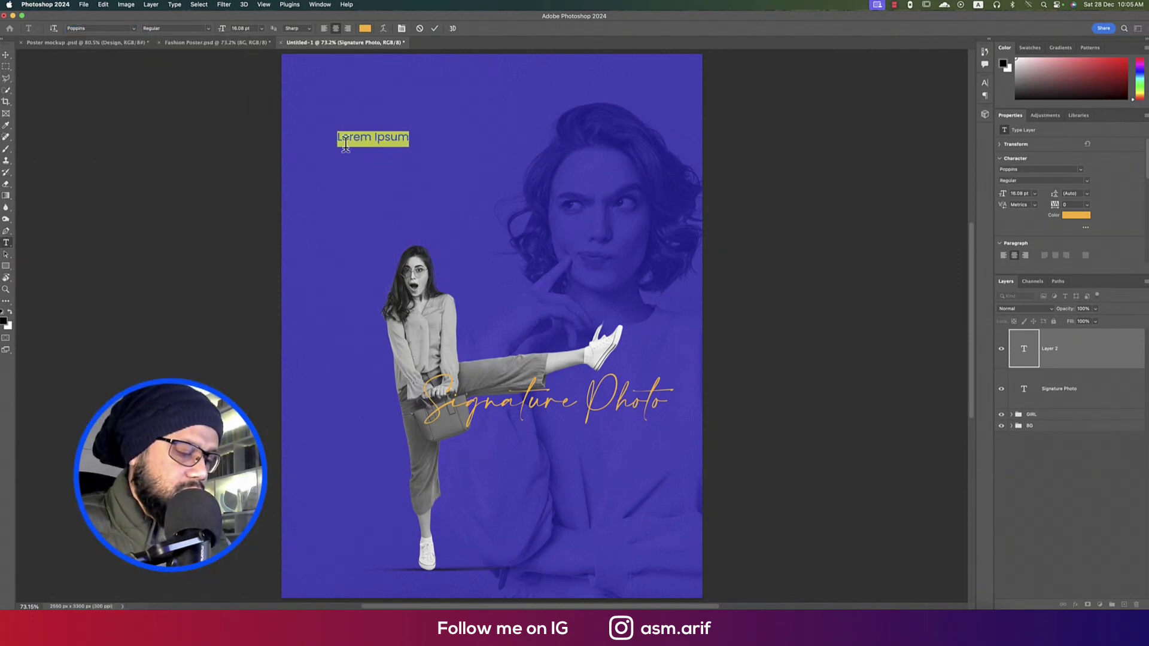
type("PHOTO")
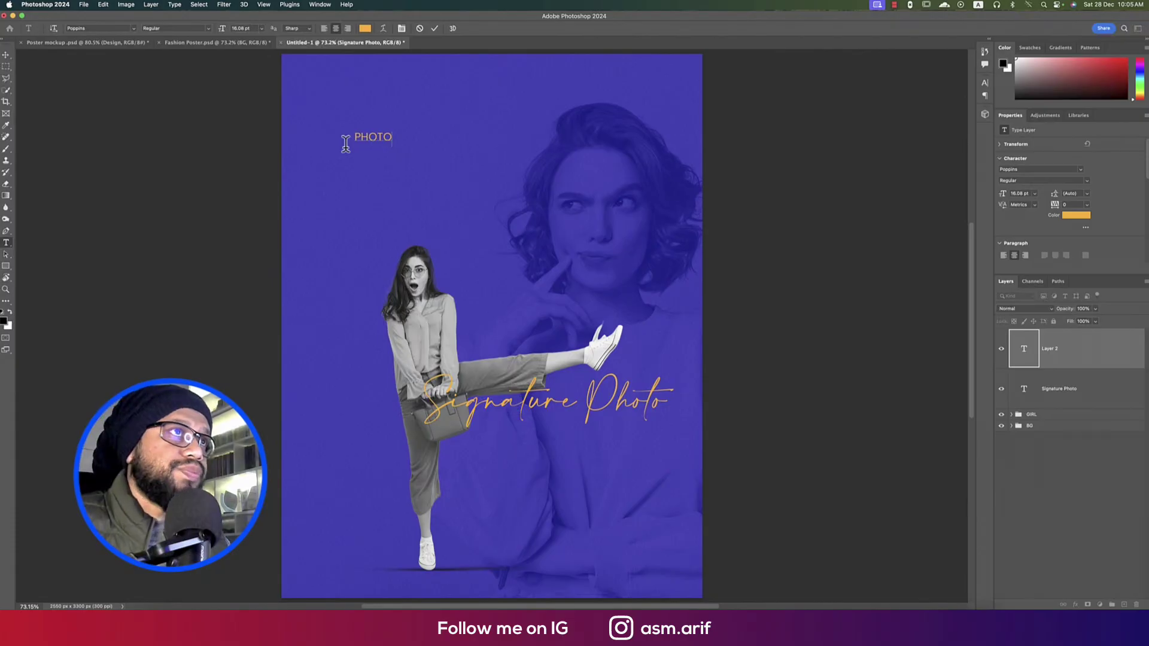
key("ctrl+Return")
Rotate PHOTO to -90° and enlarge it beside the girl
key("ctrl+t")
left_click_drag(432, 154, 386, 76)
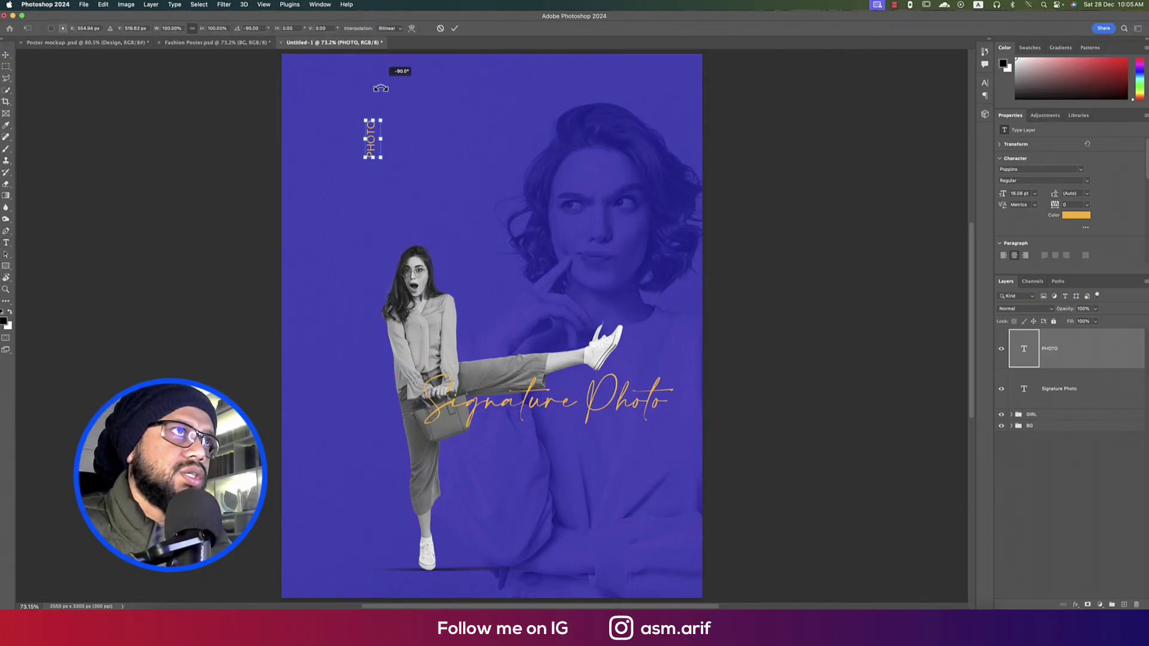
left_click_drag(373, 154, 366, 302)
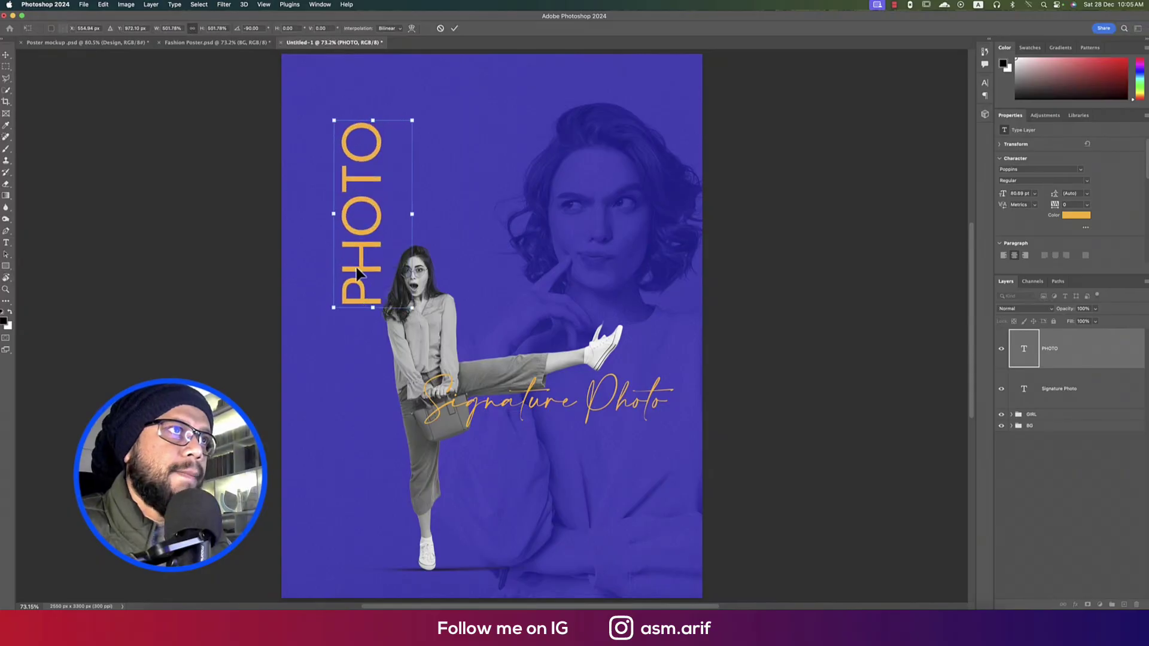
mouse_move(357, 236)
left_mouse_down()
mouse_move(354, 400)
mouse_move(384, 396)
left_mouse_up()
key("Return")
Move PHOTO below the GIRL group and colour it white
left_click_drag(1095, 362, 1082, 420)
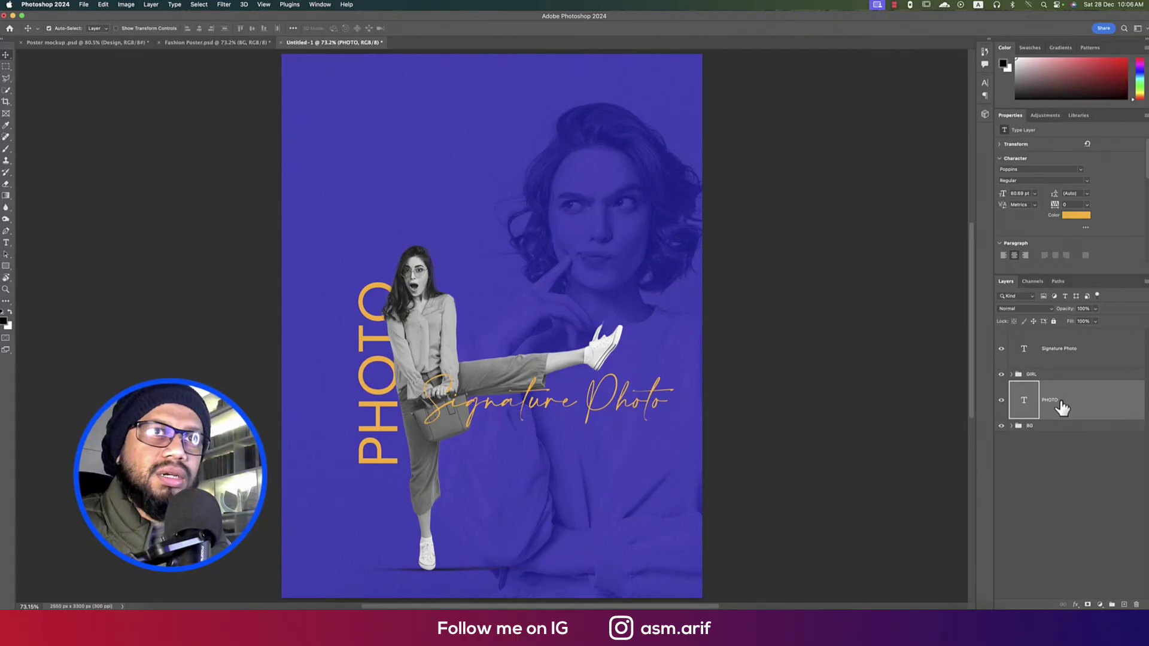
left_click(1075, 215)
left_click_drag(185, 177, 75, 145)
left_click(303, 154)
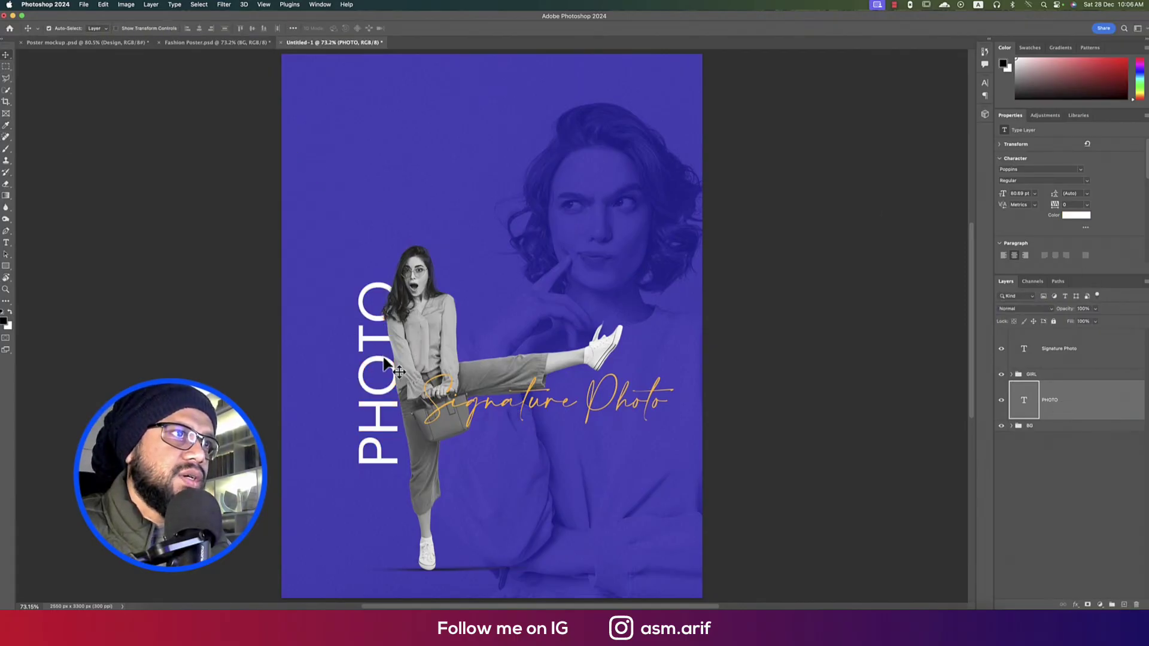
Duplicate PHOTO to its left as 'FASHION', position it and place it beneath PHOTO
left_click_drag(362, 361, 331, 362)
double_click(331, 359)
type("FASHION")
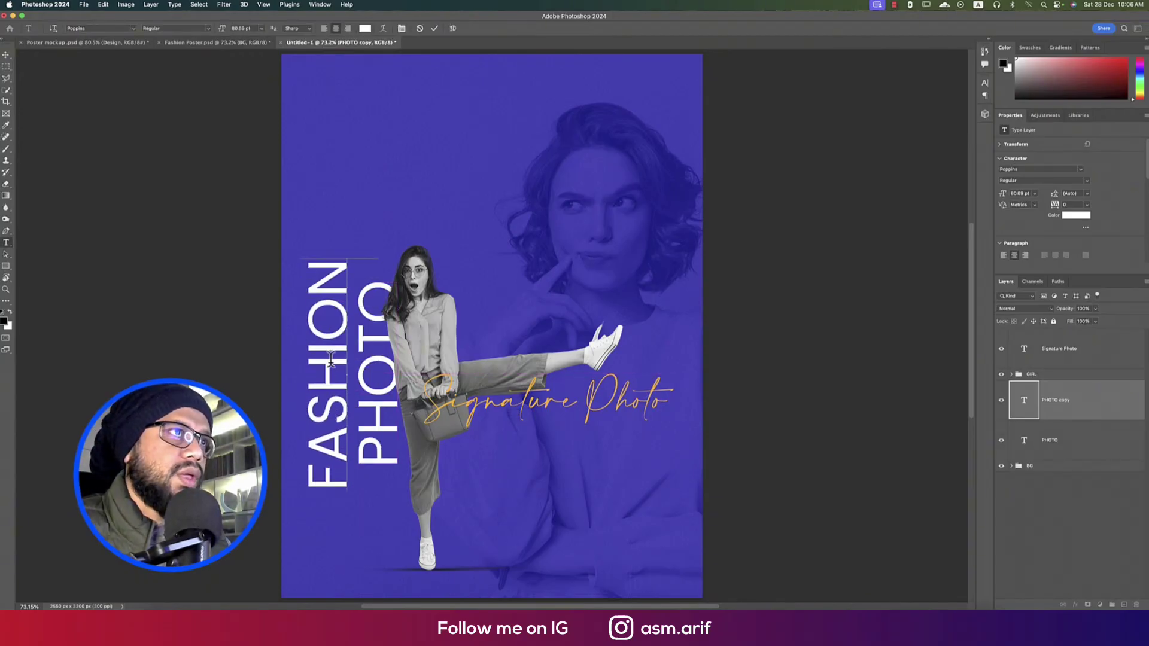
left_click(6, 55)
left_click_drag(332, 292, 345, 292)
left_click_drag(1012, 412, 1012, 456)
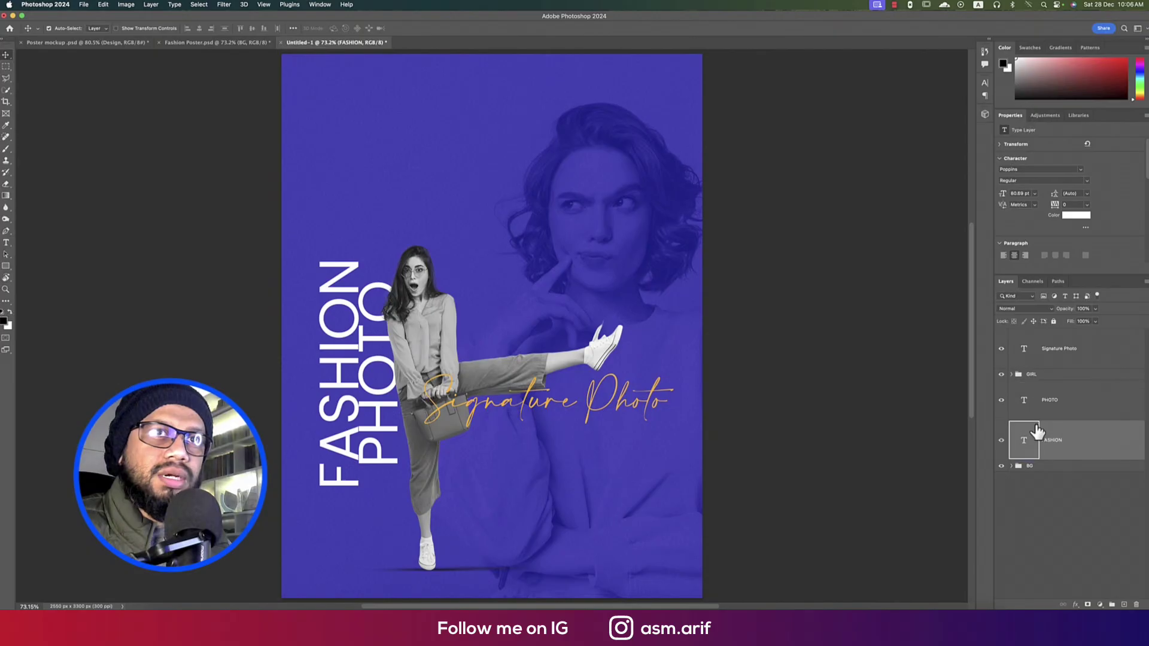
left_click(1002, 401)
left_click(1002, 401)
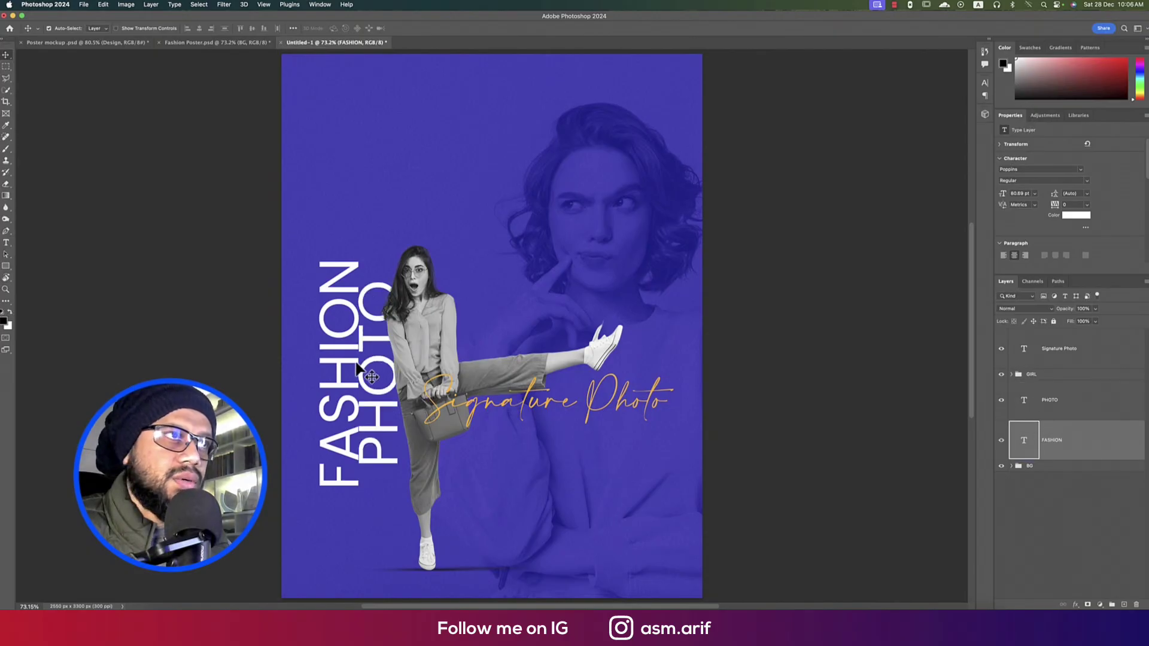
left_click_drag(353, 368, 358, 368)
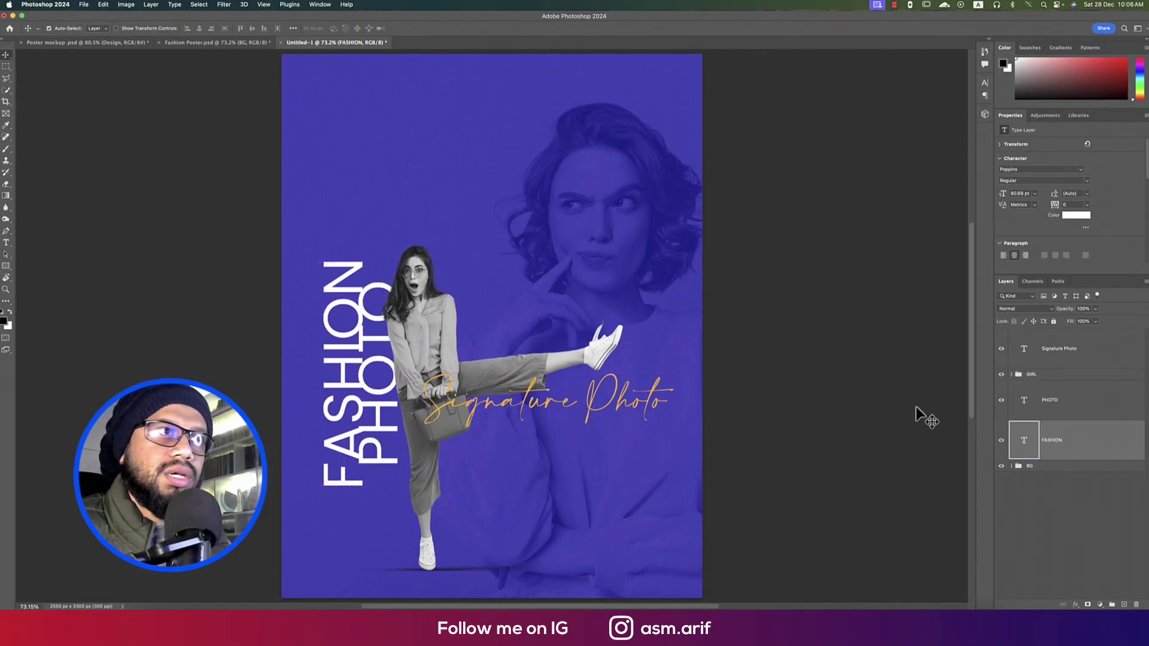
Mask the FASHION text and fade it out with a gradient
left_click(1088, 605)
scroll(407, 395, "up", 3)
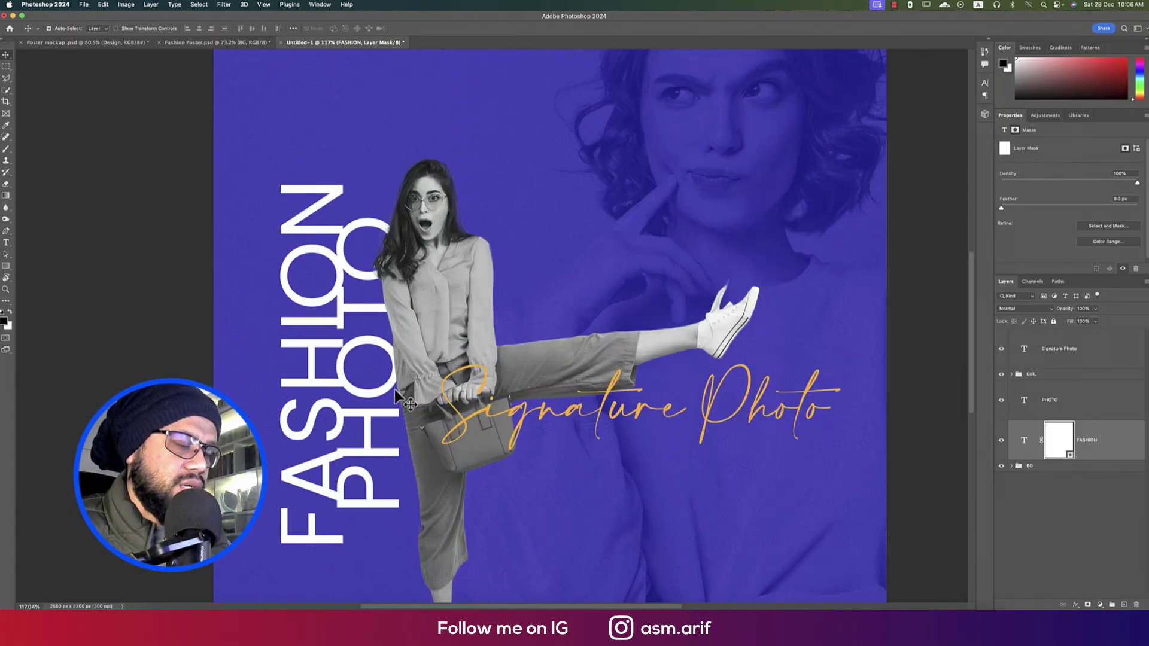
key("g")
left_click_drag(345, 338, 304, 335)
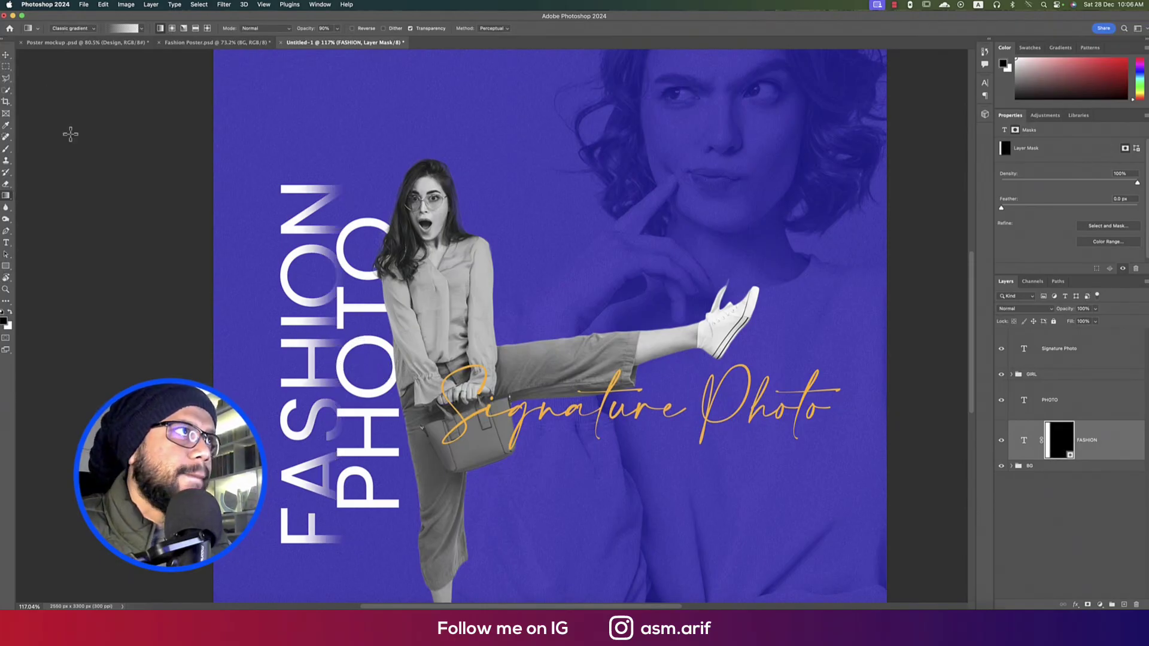
Add a layer mask to PHOTO and fade its right edge with a gradient
left_click(5, 54)
left_click(1064, 412)
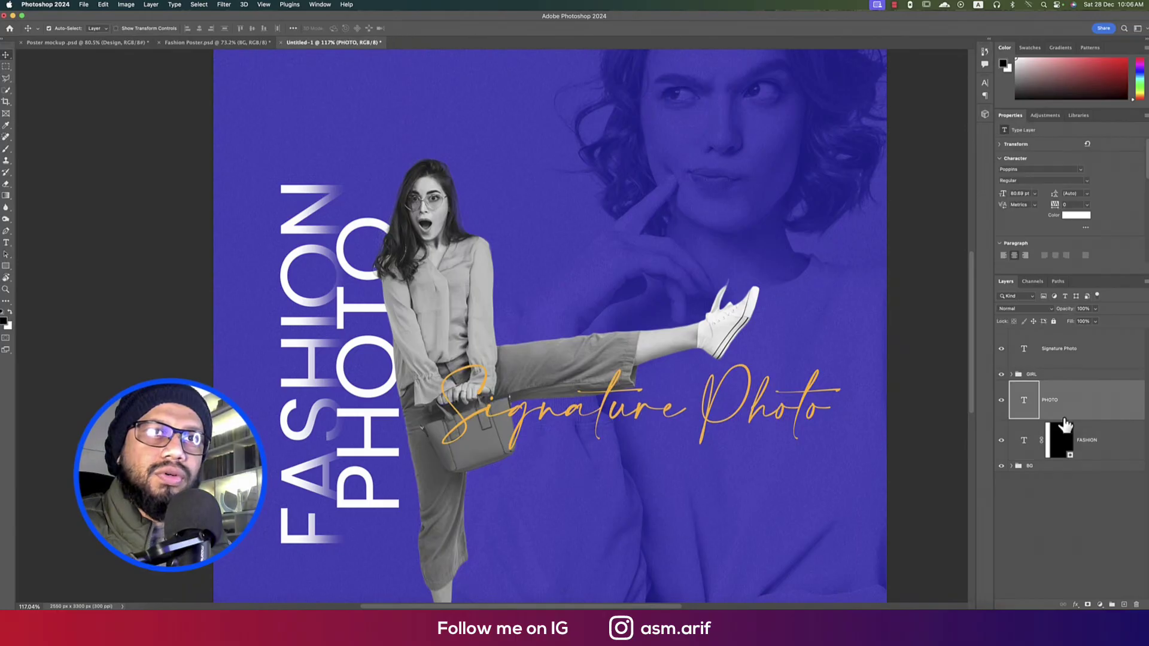
left_click(1064, 441)
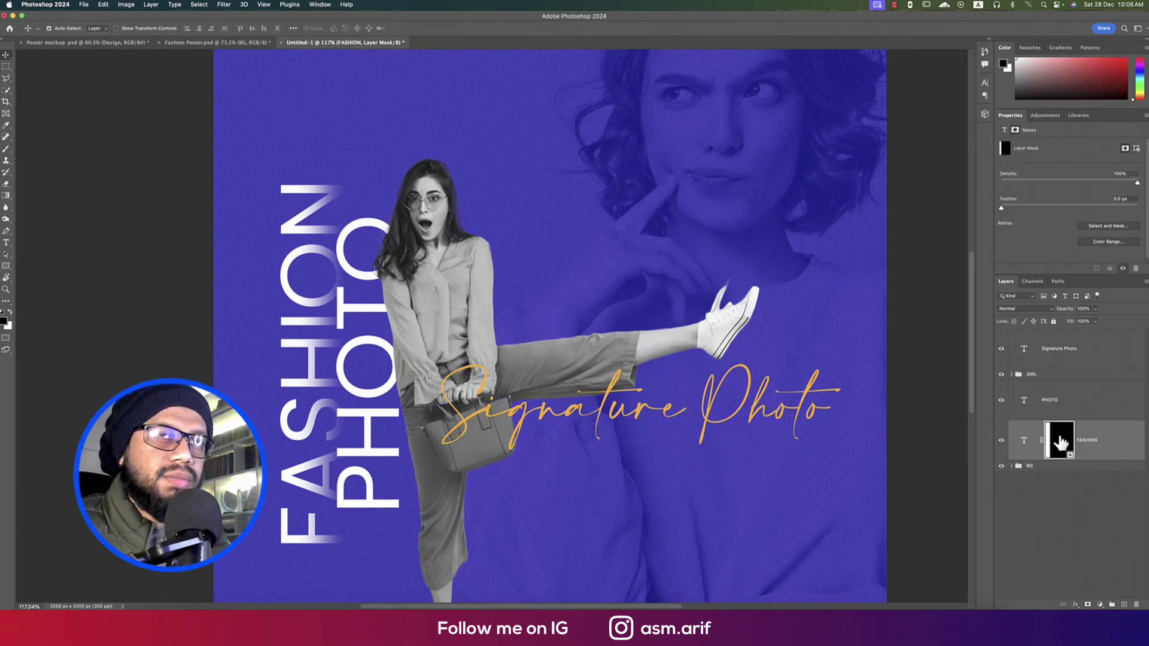
left_click(1023, 442)
left_click(1073, 411)
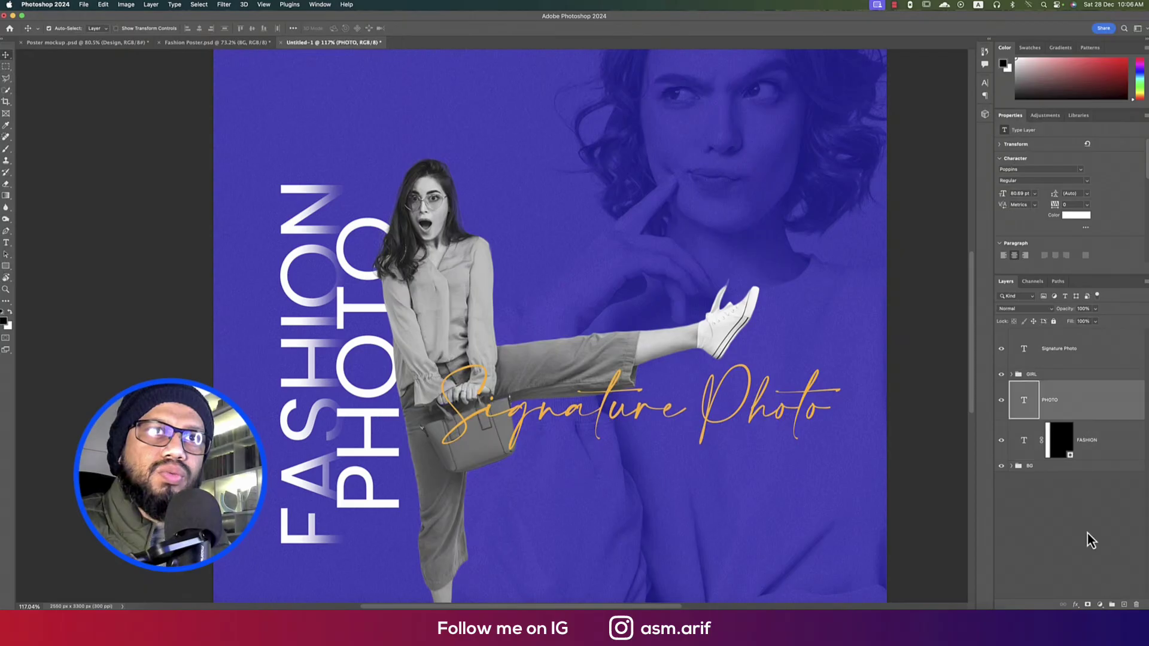
left_click(1088, 605)
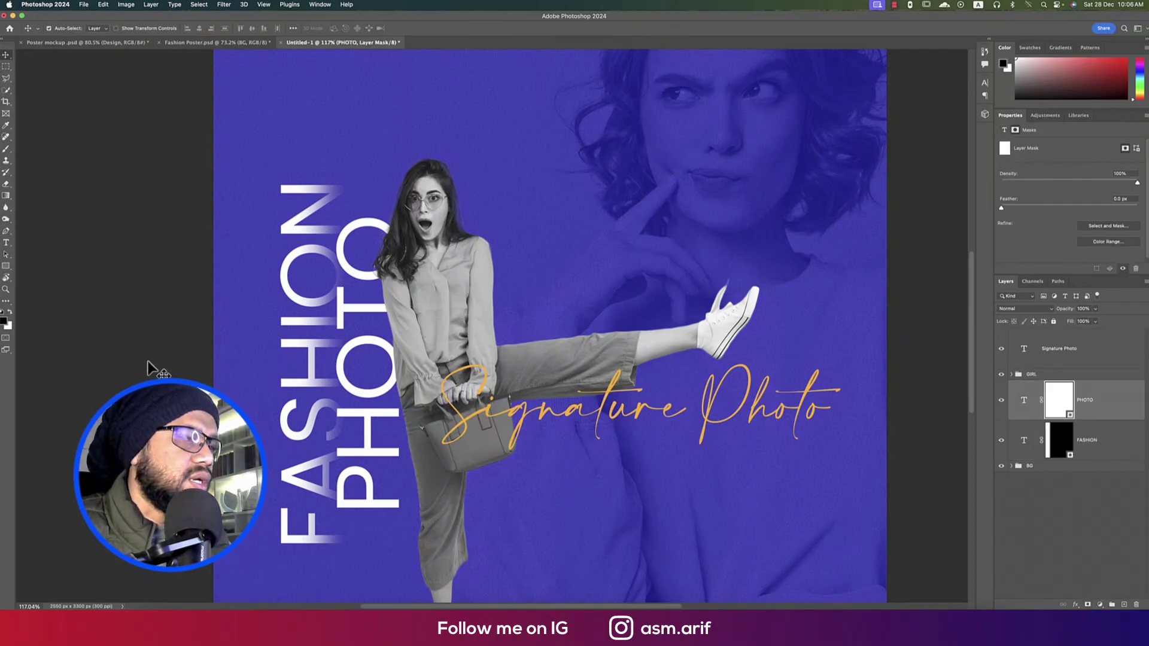
key("g")
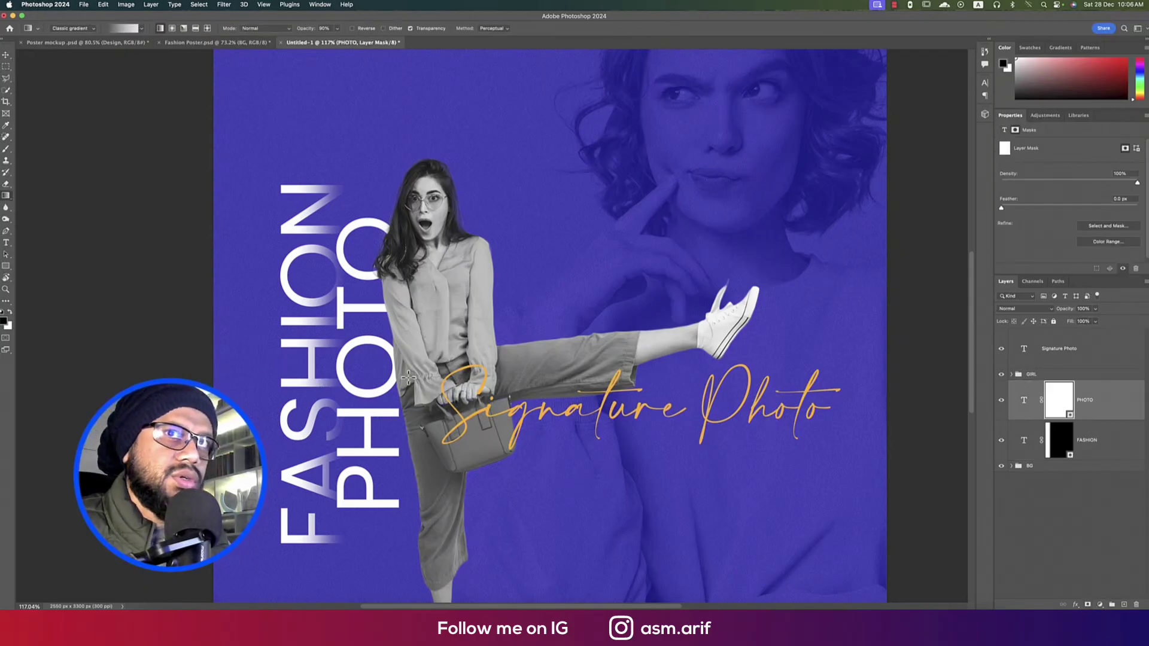
left_click_drag(338, 365, 393, 366)
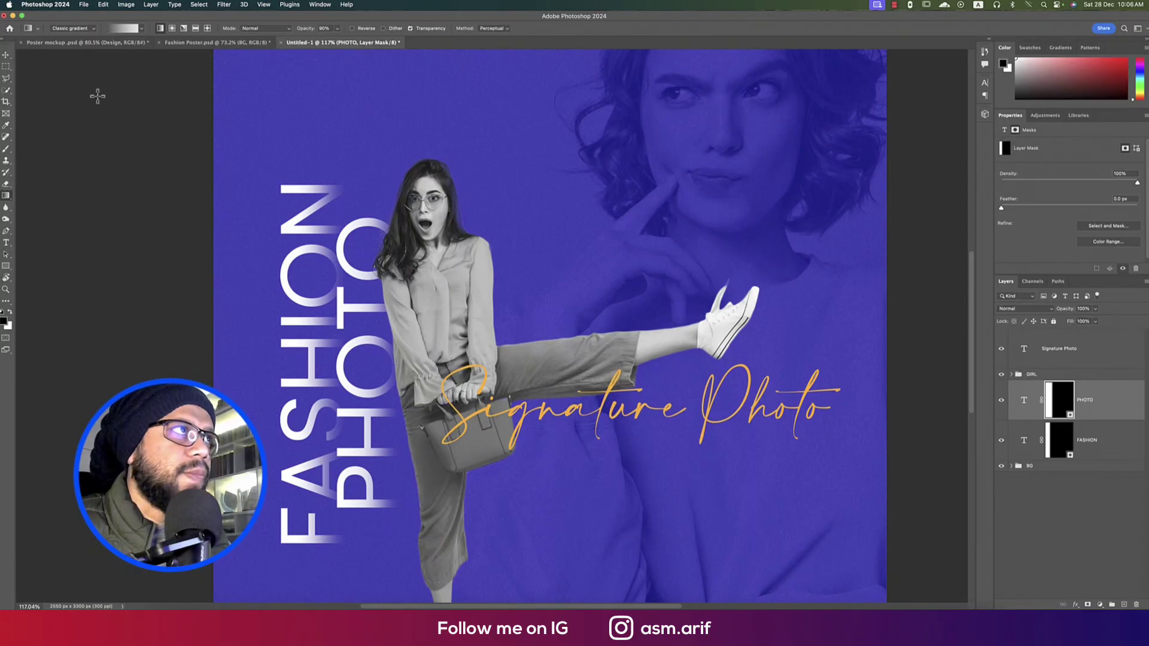
left_click(141, 29)
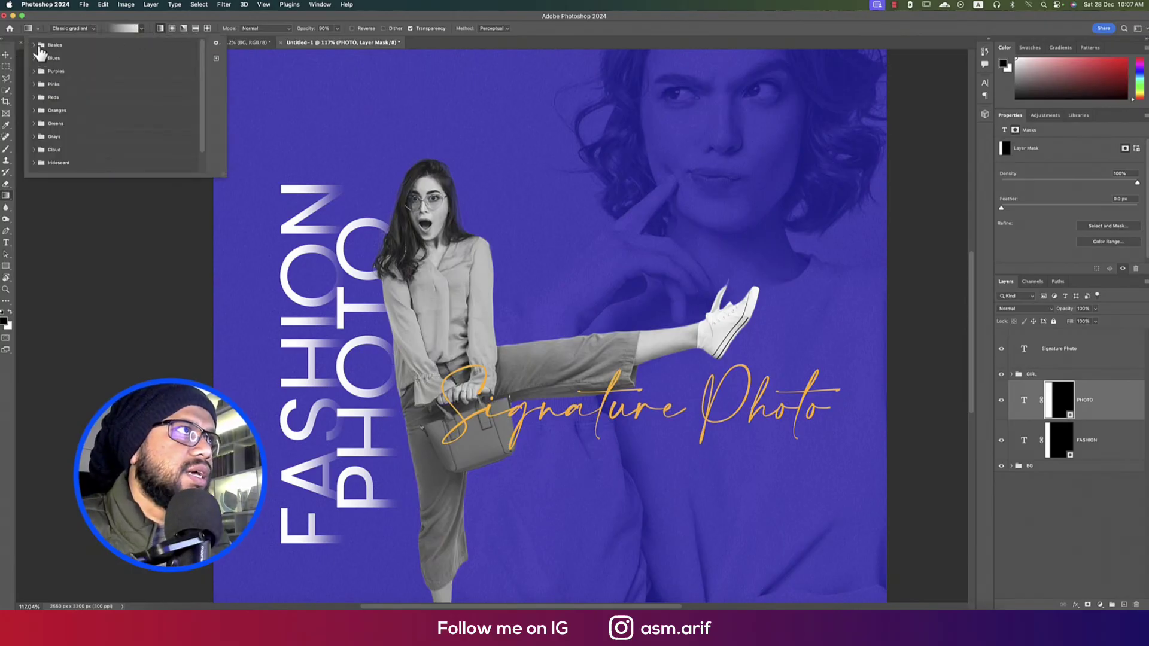
left_click(38, 48)
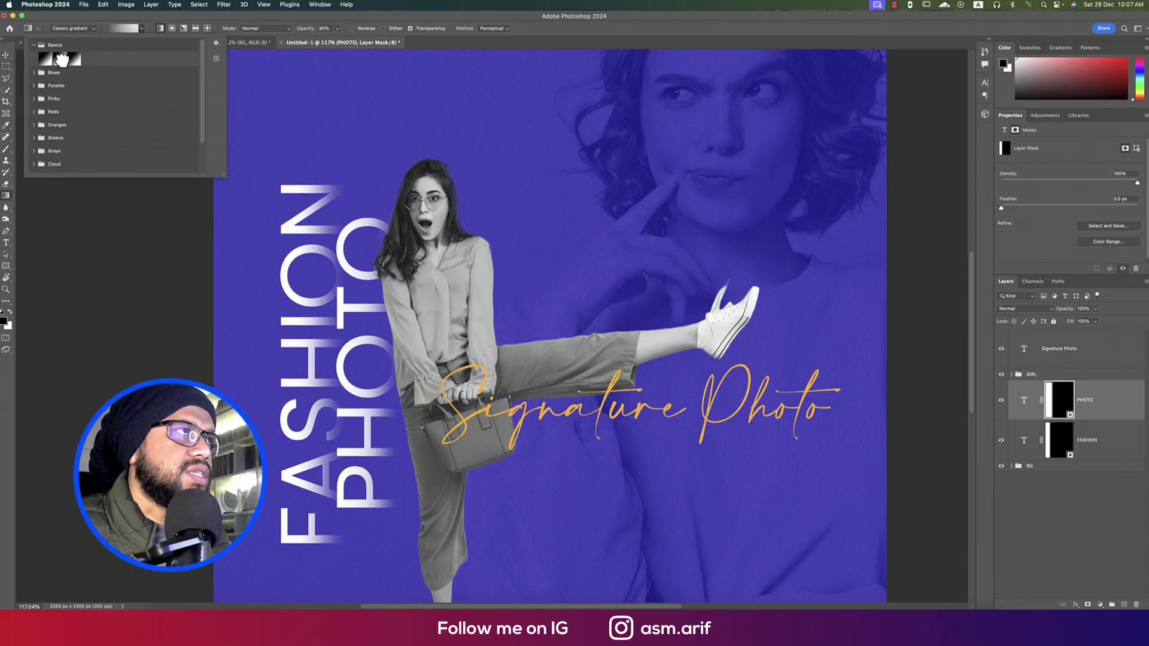
Group the FASHION and PHOTO text layers into a group named TEXT
left_click(212, 27)
left_click(6, 55)
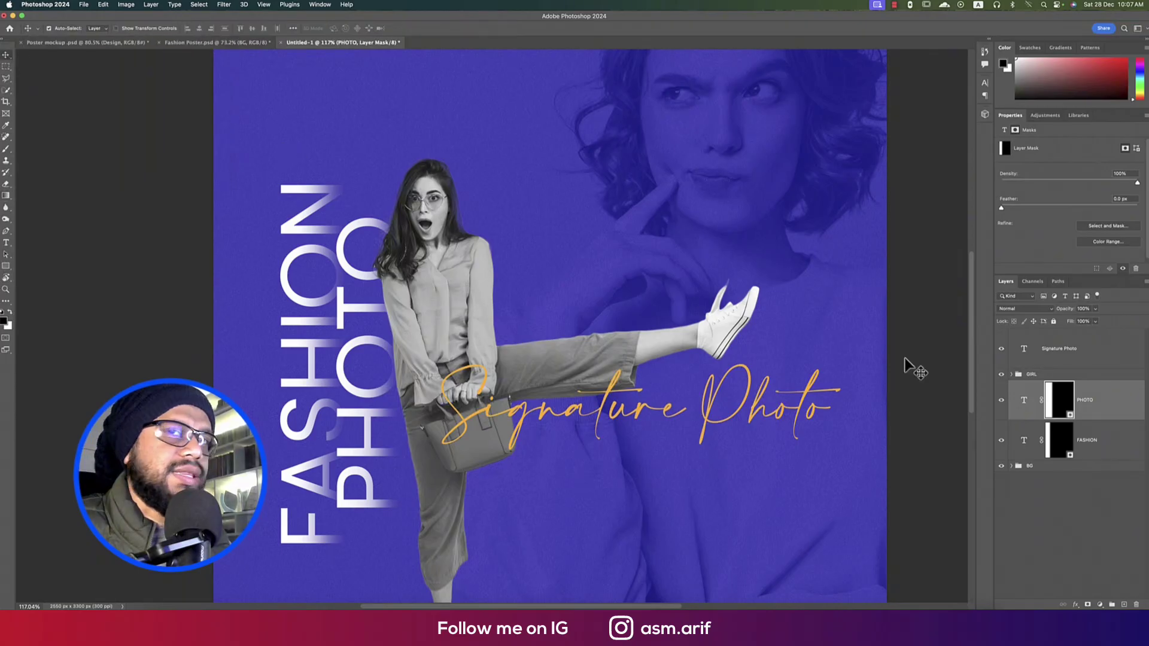
left_click(1096, 441, "shift")
key("super+g")
double_click(1034, 386)
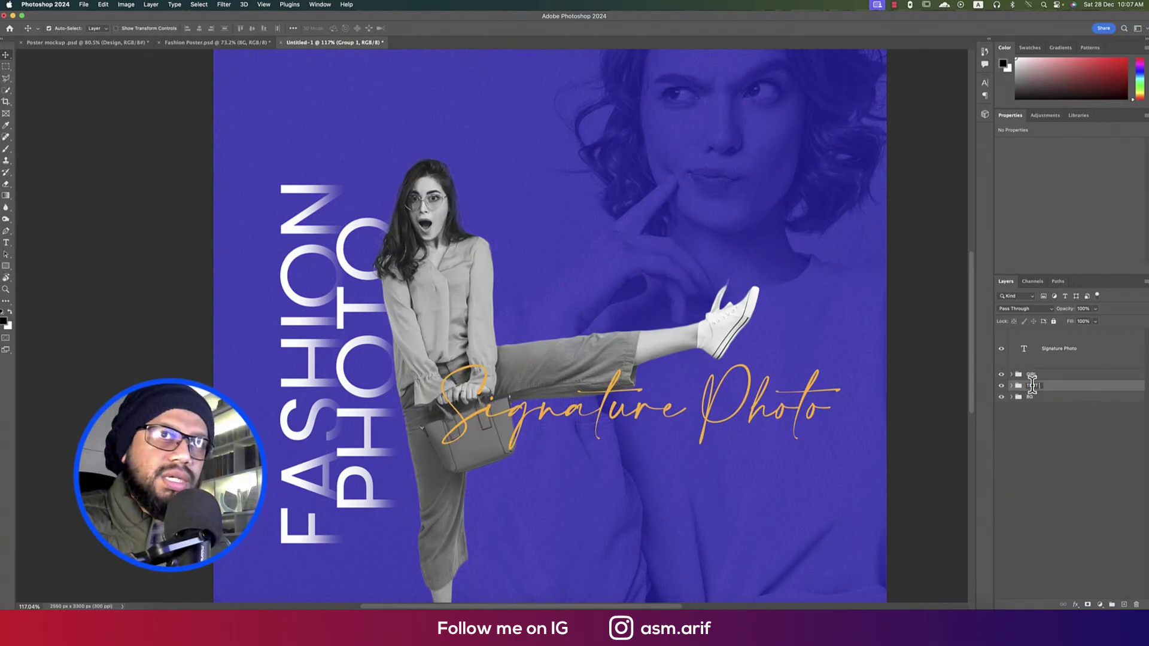
key("Return")
Nudge the TEXT group slightly right and fit the poster in the window
key("super+t")
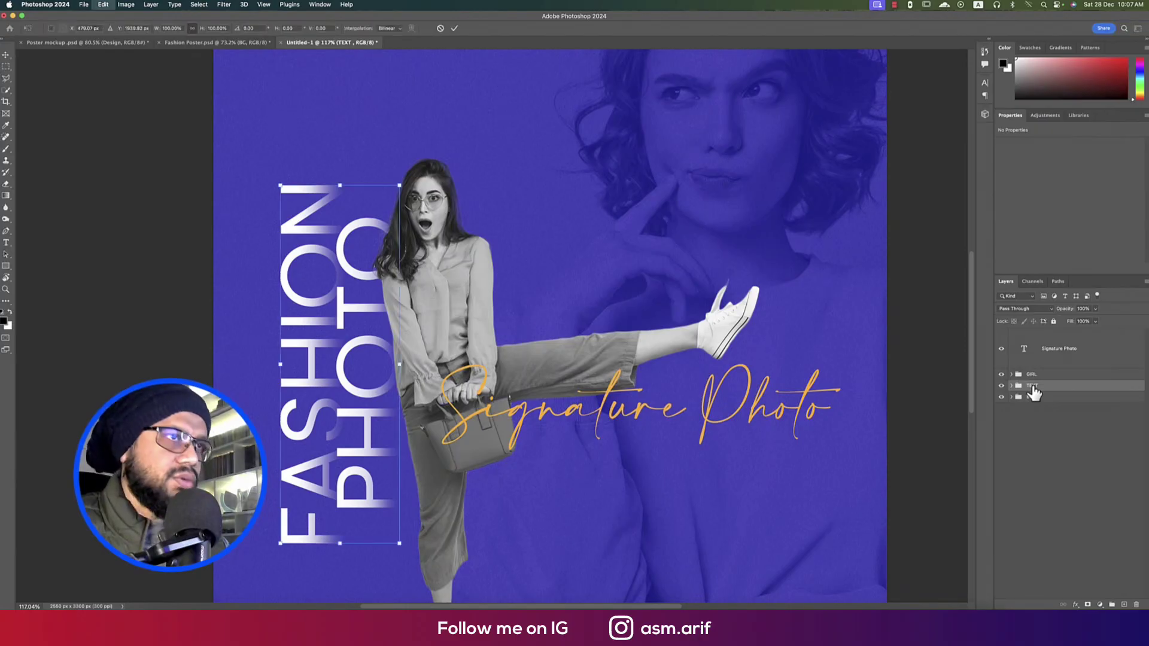
left_click_drag(384, 391, 393, 390)
key("Return")
key("super+0")
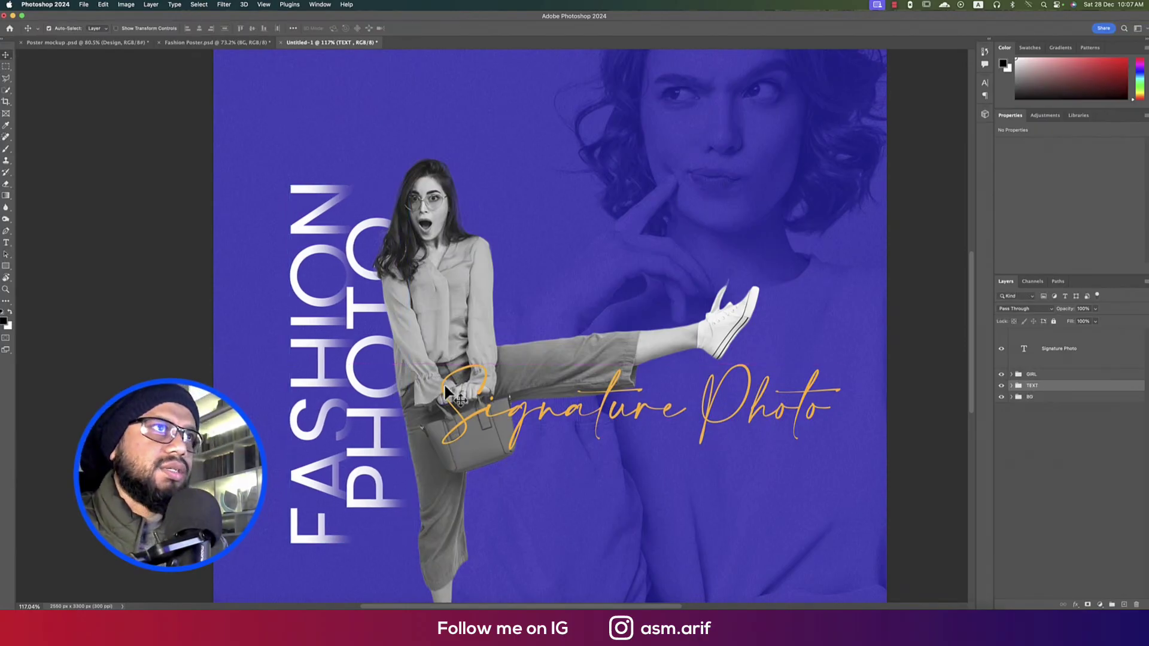
scroll(447, 392, "down", 3)
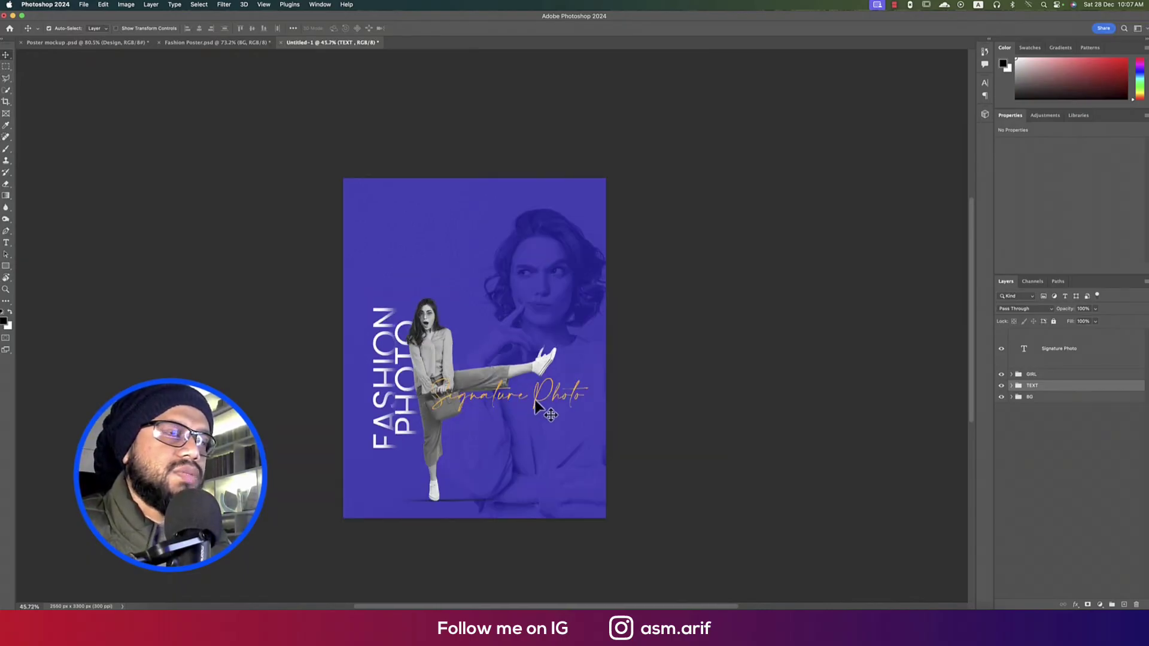
Move Signature Photo above the woman's face and pick the SITAMATE and paragraph layers in Fashion Poster
mouse_move(574, 396)
left_mouse_down()
mouse_move(577, 250)
mouse_move(572, 259)
left_mouse_up()
left_click(197, 43)
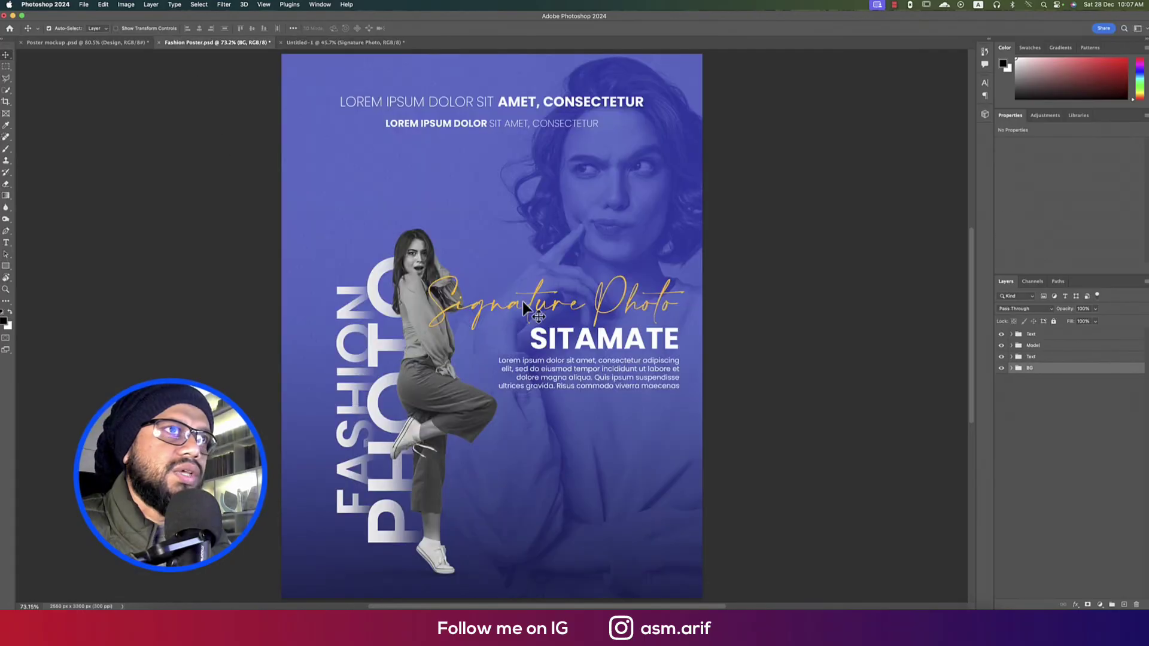
left_click(563, 342)
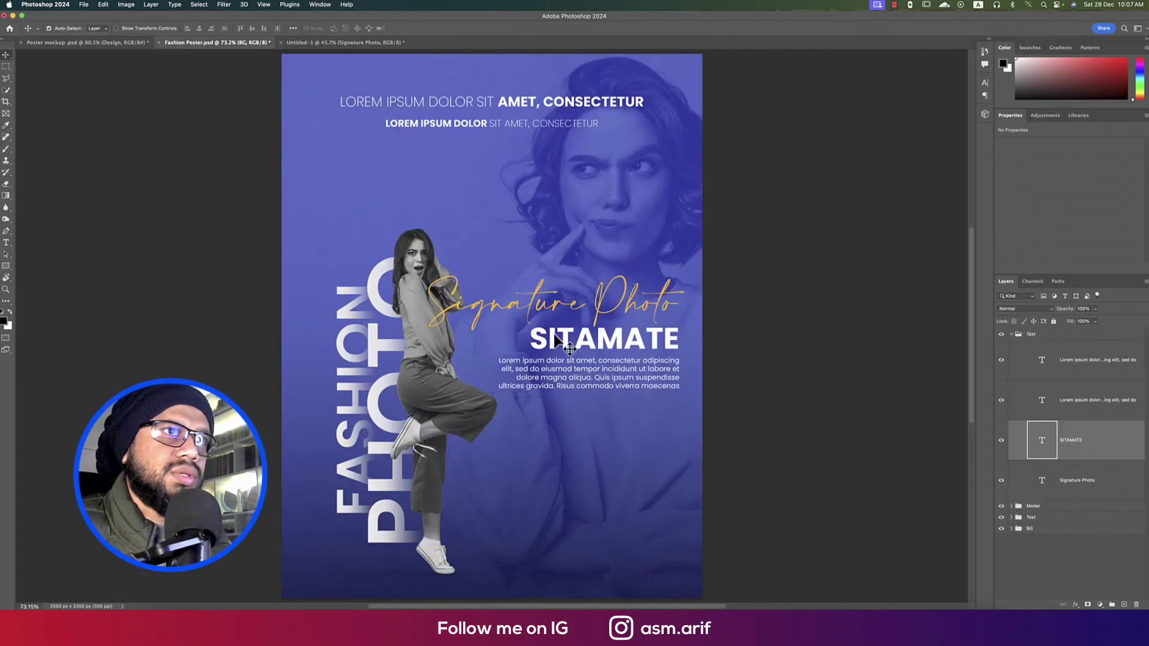
left_click(565, 370, "shift")
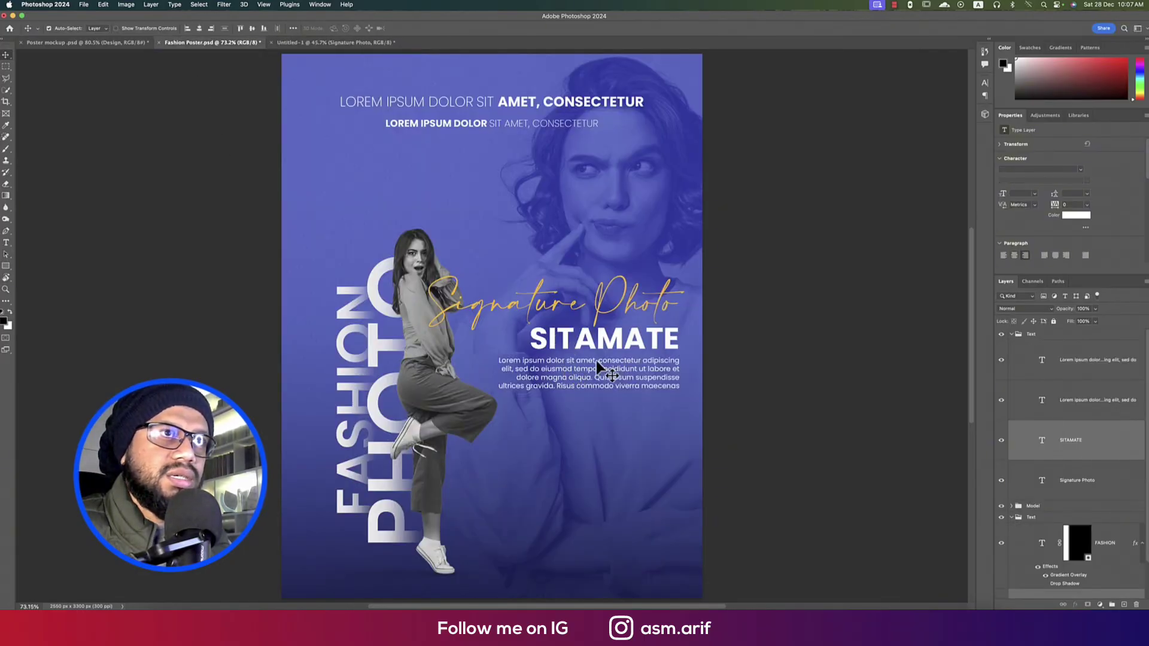
left_click(1001, 441)
left_click(1001, 440)
left_click(1002, 400)
left_click(1002, 401)
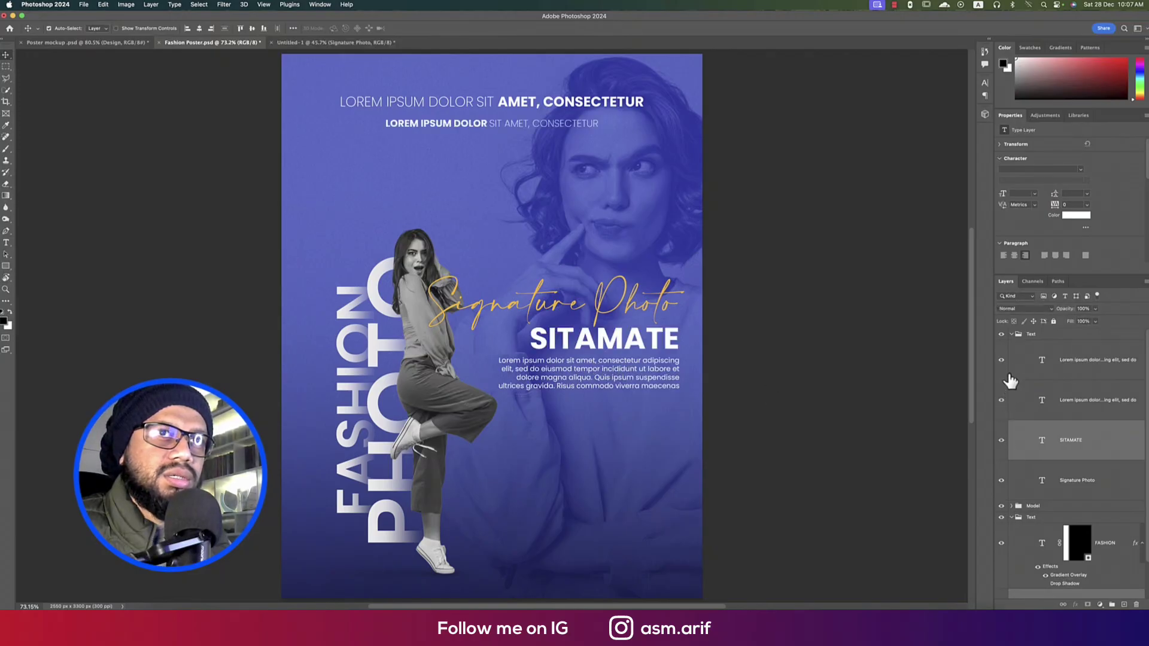
scroll(1008, 461, "down", 2)
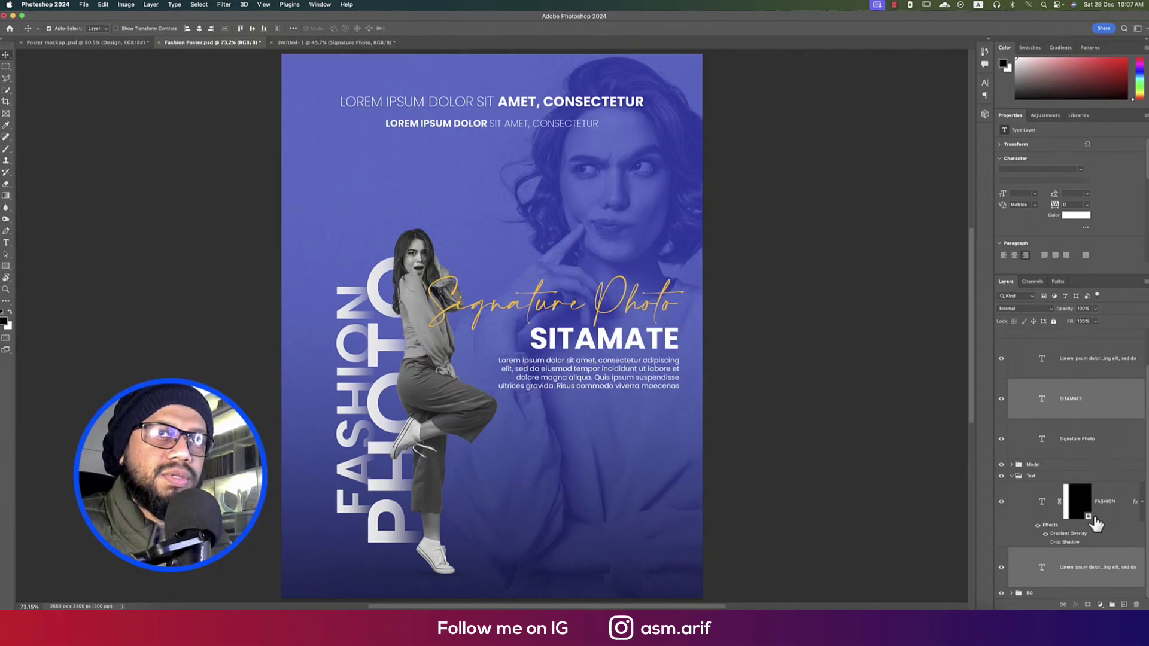
Position the SITAMATE heading and paragraph below Signature Photo at the poster's lower right
left_click(317, 43)
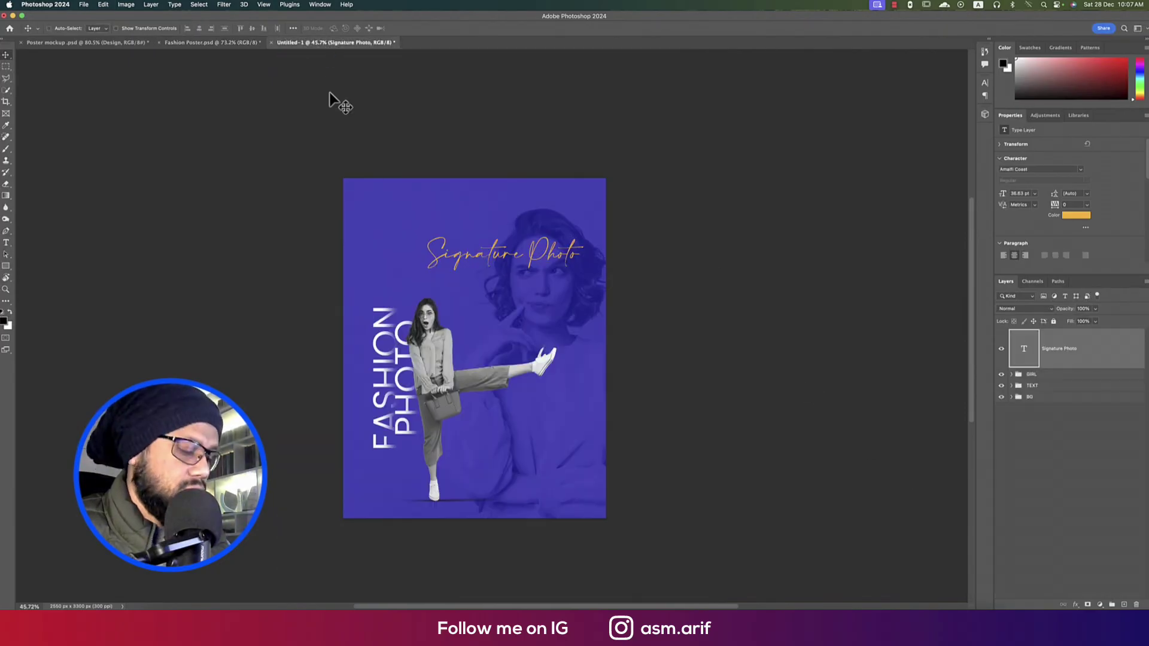
key("super+t")
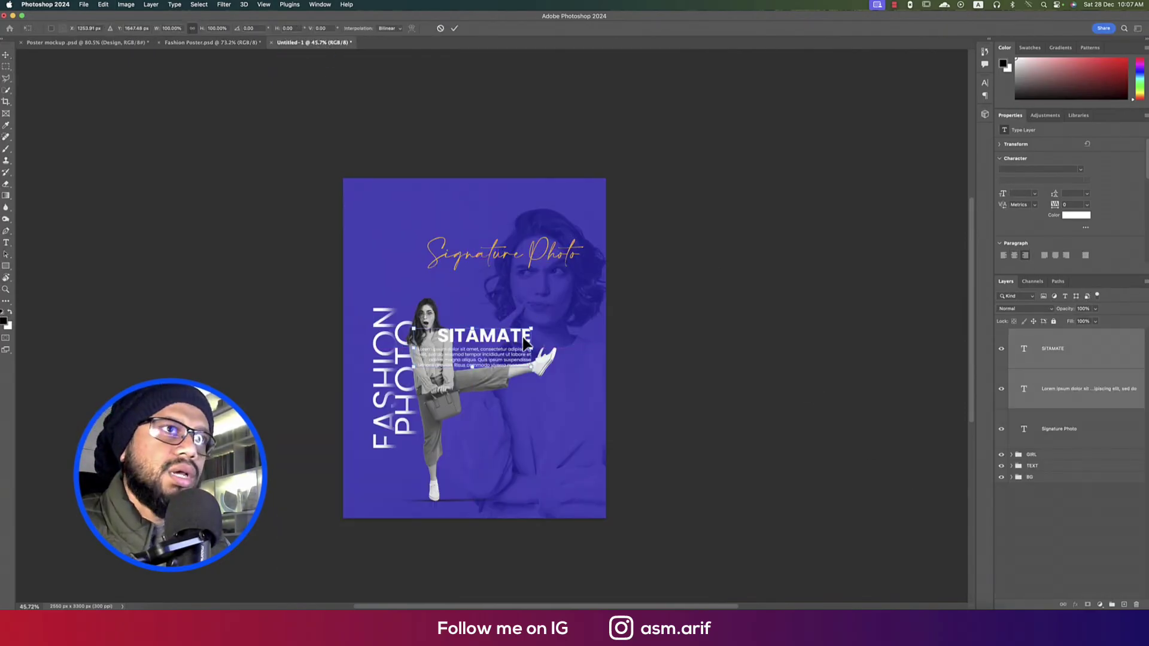
mouse_move(526, 341)
left_mouse_down()
mouse_move(572, 291)
mouse_move(574, 407)
mouse_move(571, 398)
left_mouse_up()
key("Return")
left_click(569, 257, "shift")
key("super+0")
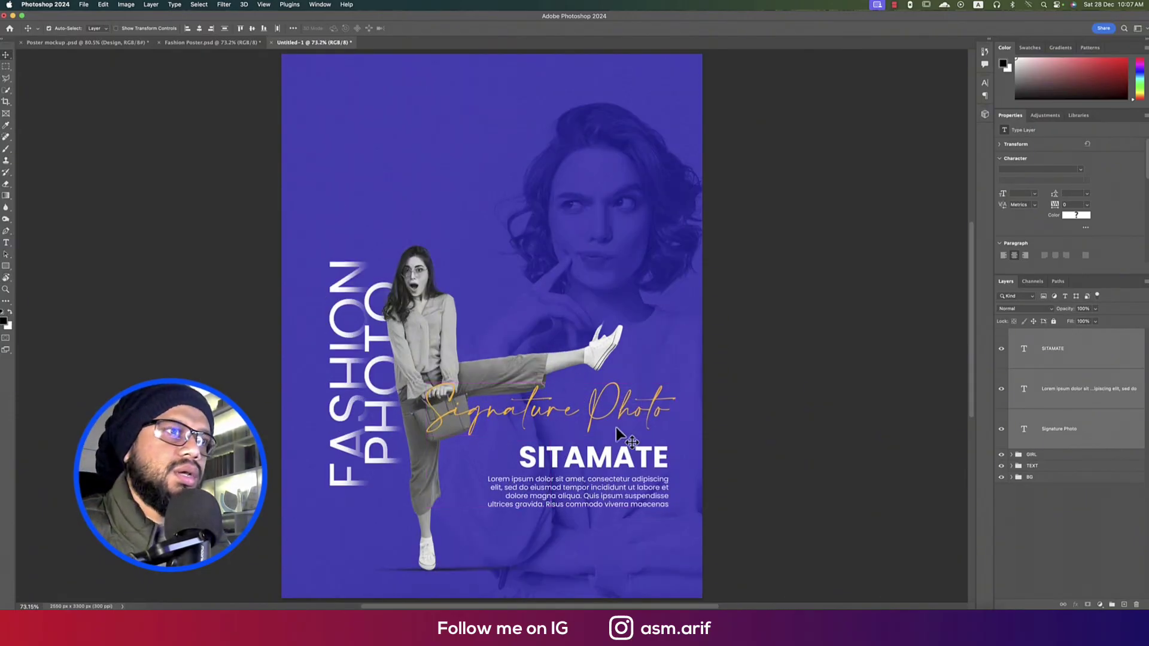
left_click(1037, 480)
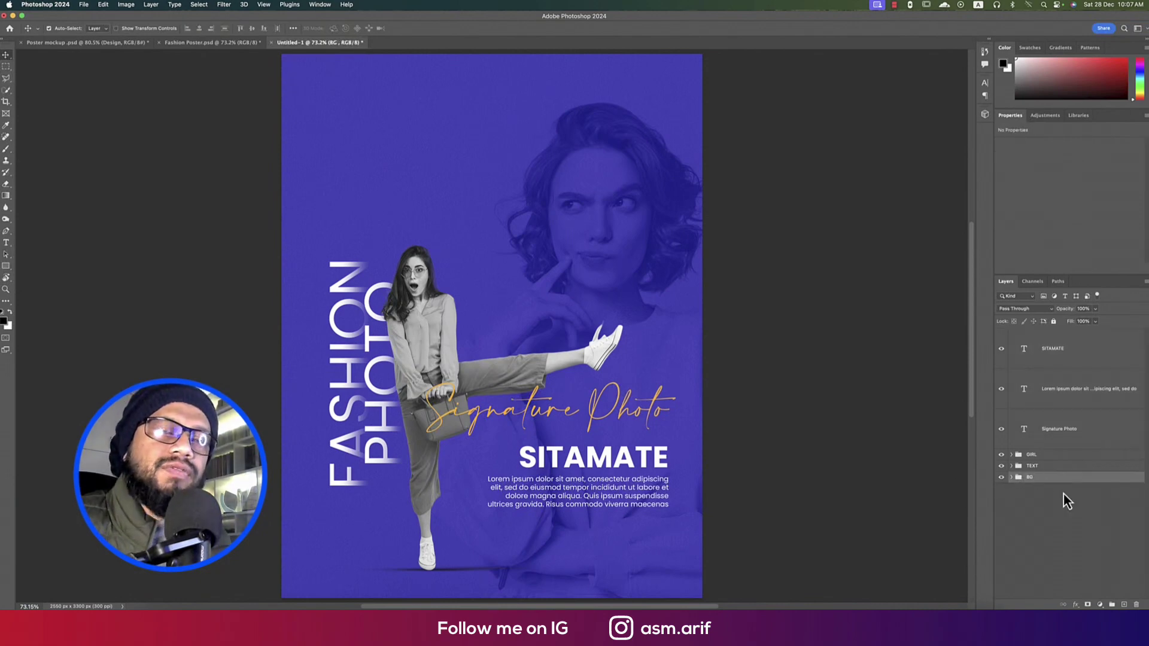
Add a gradient fill layer whose left stop uses the poster's sampled blue
left_click(1100, 605)
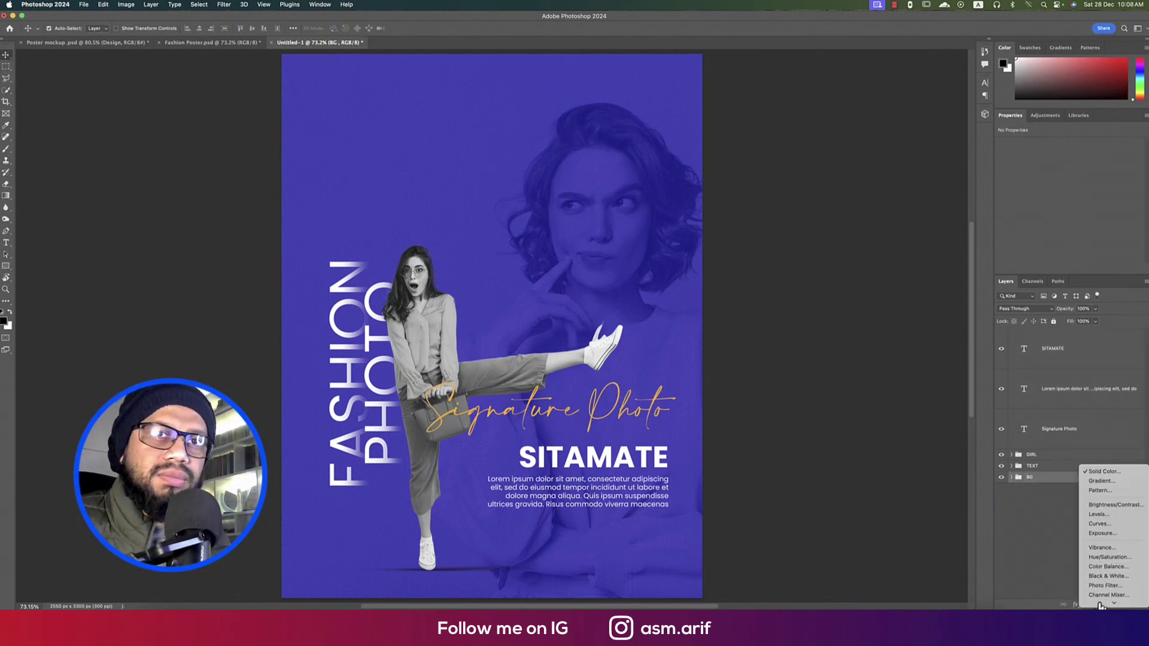
left_click(1101, 473)
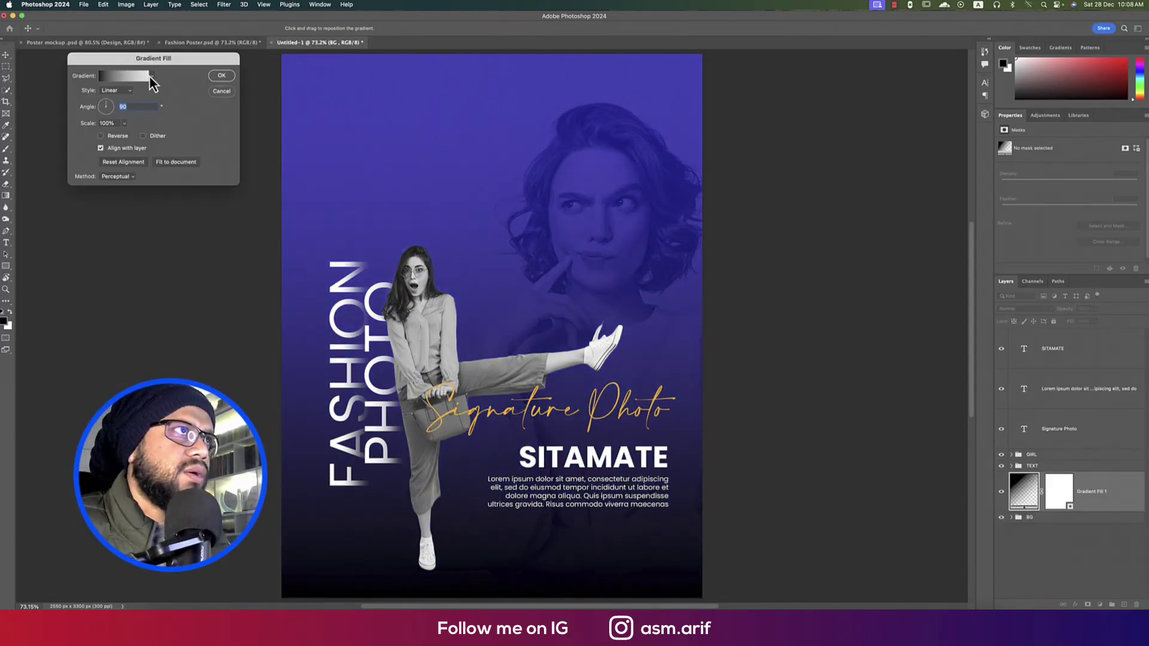
left_click(150, 77)
left_click(111, 88)
left_click(114, 80)
left_click(142, 205)
left_click(182, 244)
left_click(403, 149)
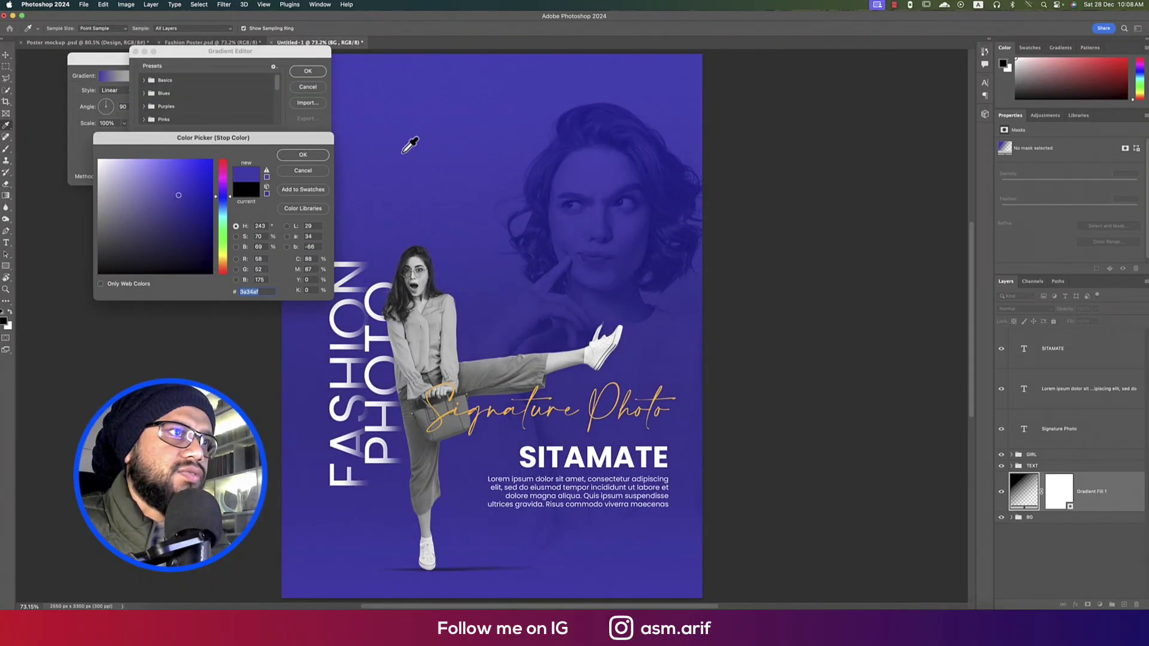
left_click(300, 159)
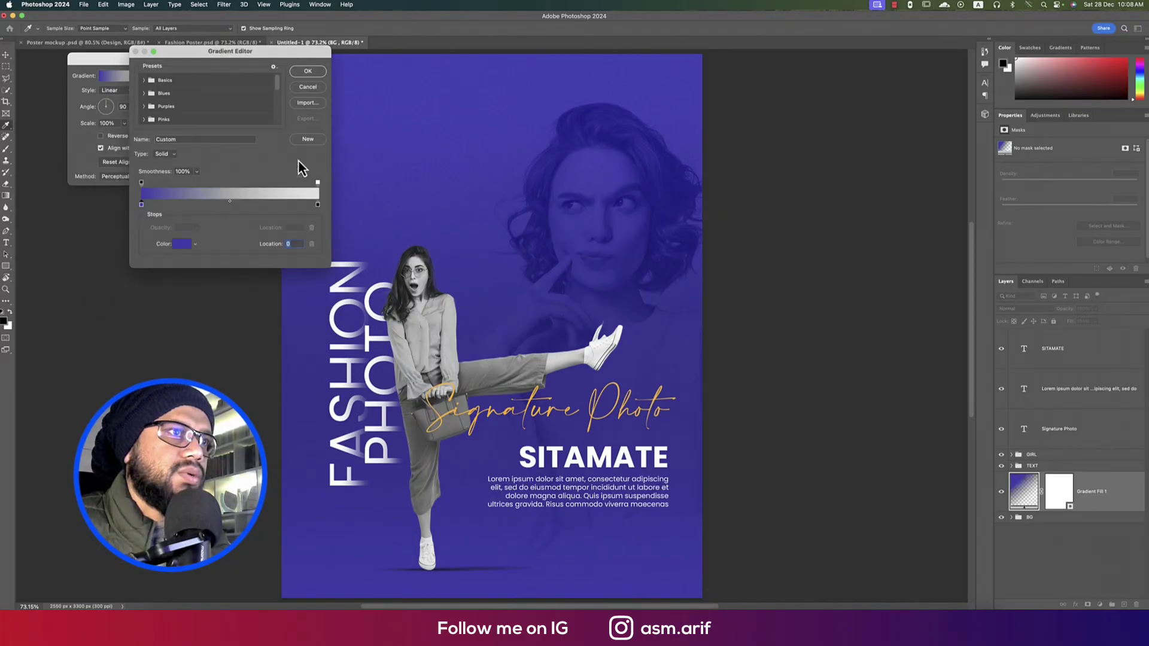
left_click(308, 71)
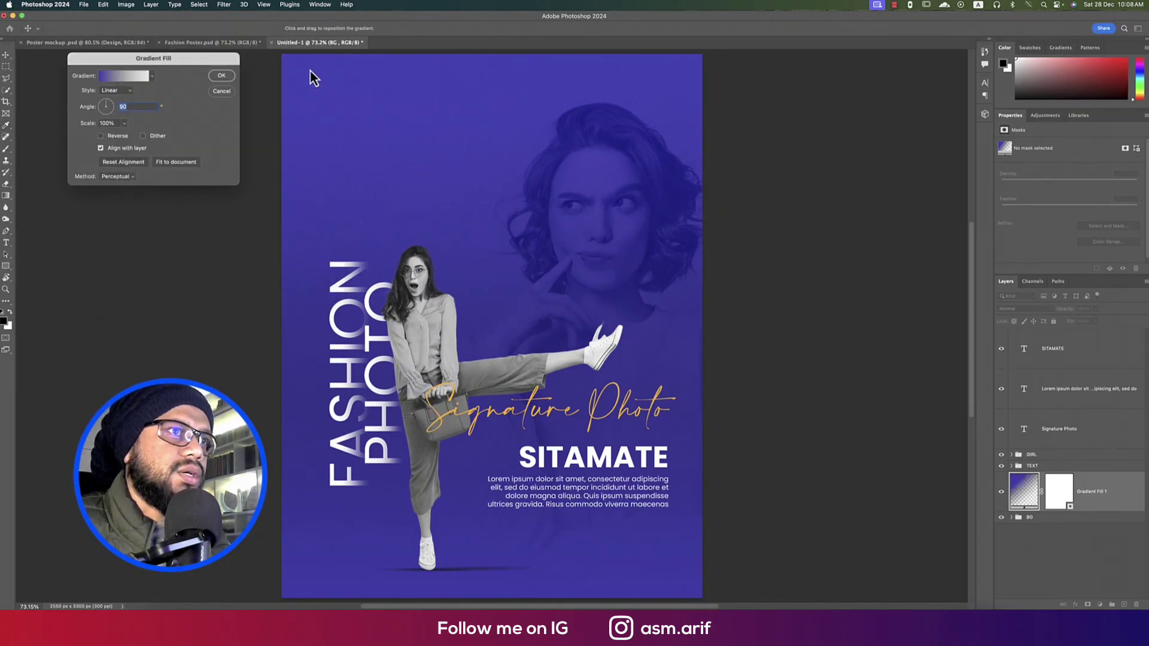
left_click(221, 76)
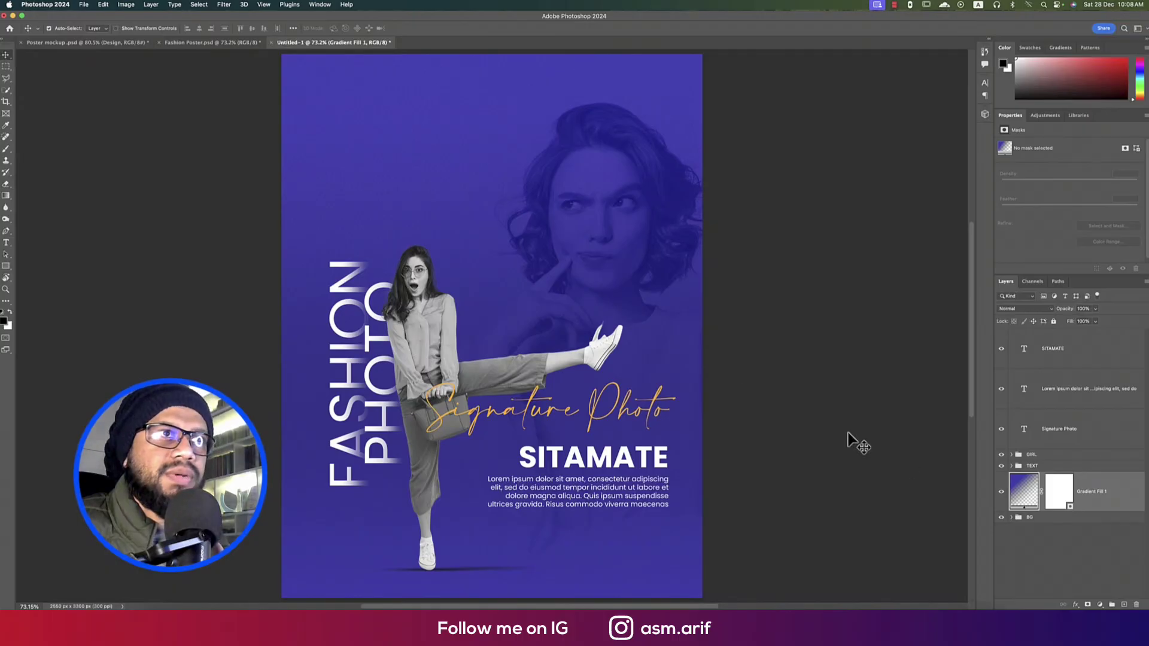
Add a light grey right stop to the gradient, then toggle Gradient Fill 1 off and on
double_click(1029, 498)
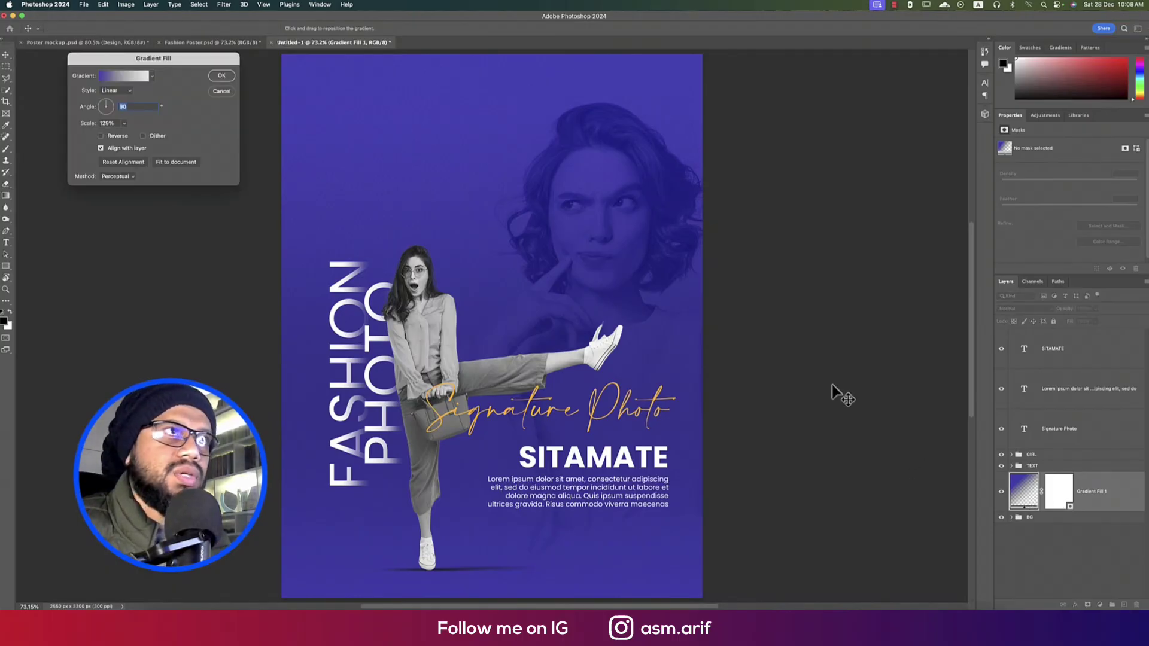
left_click(151, 81)
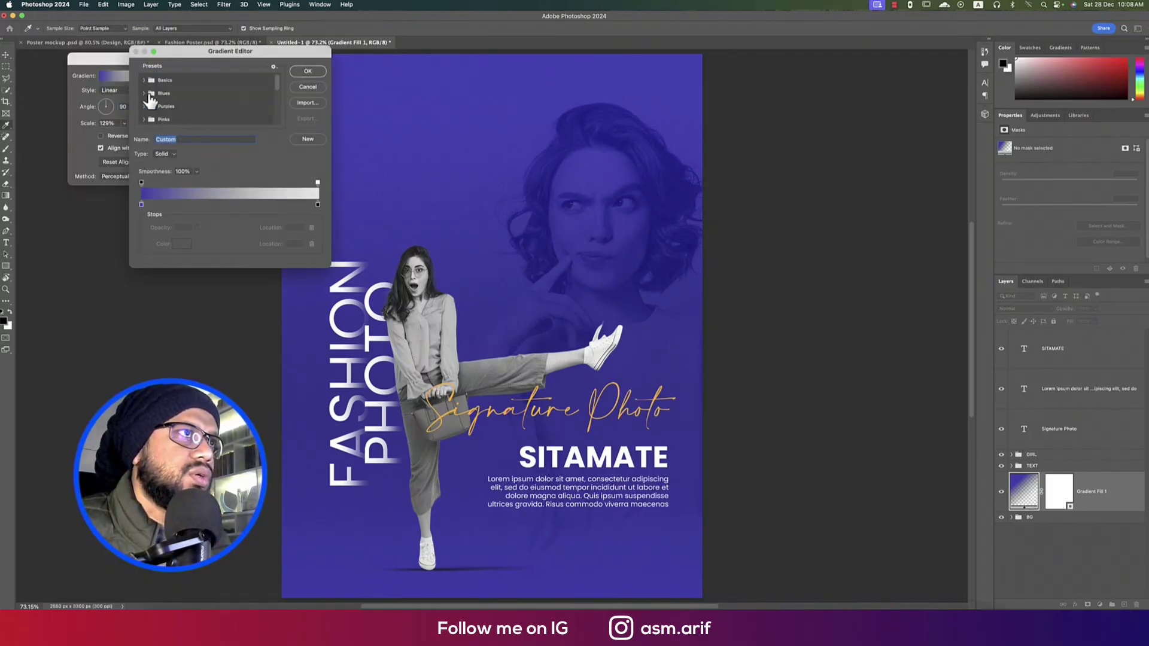
left_click(317, 206)
left_click_drag(318, 205, 321, 208)
double_click(318, 207)
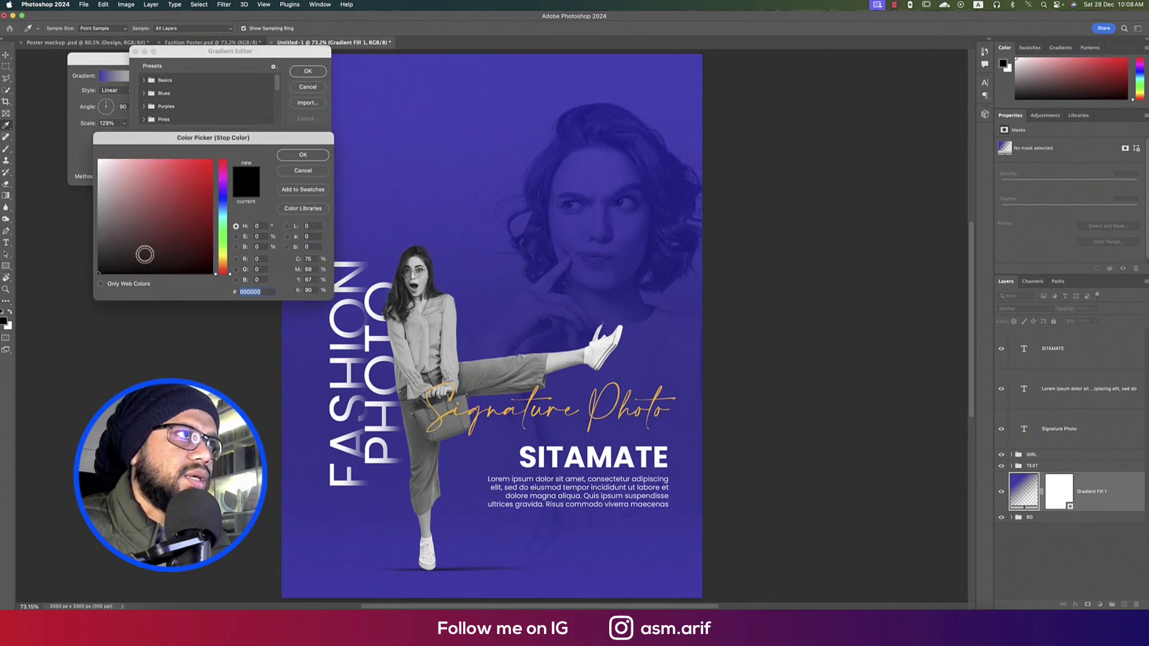
mouse_move(105, 199)
left_mouse_down()
mouse_move(87, 171)
mouse_move(95, 236)
left_mouse_up()
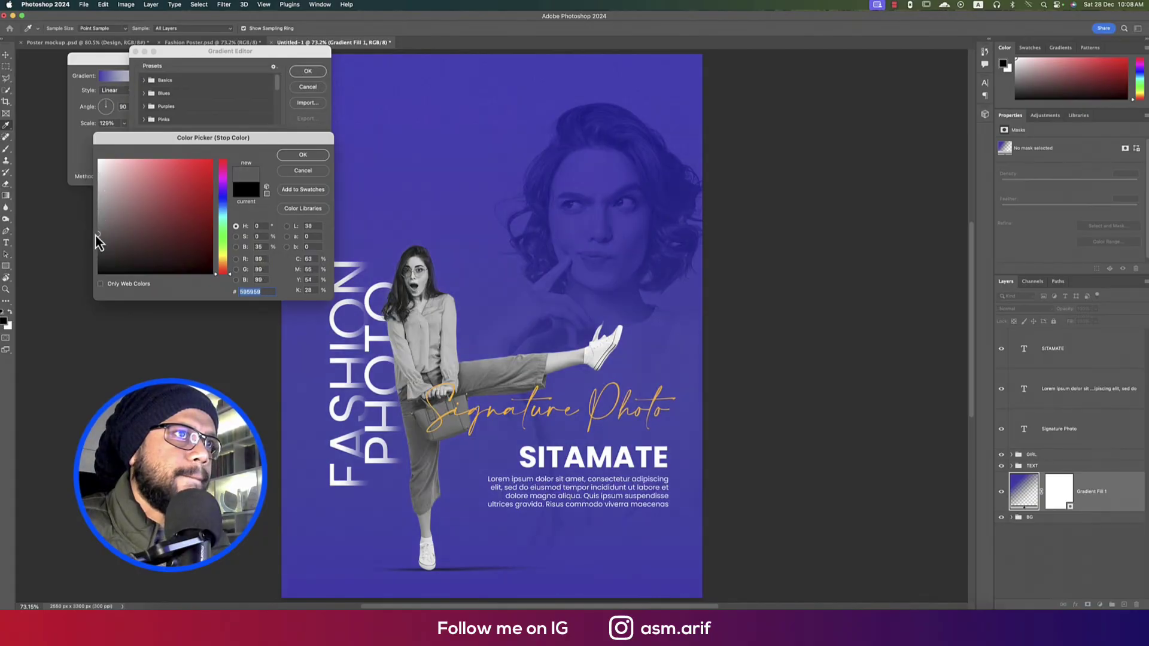
left_click(309, 154)
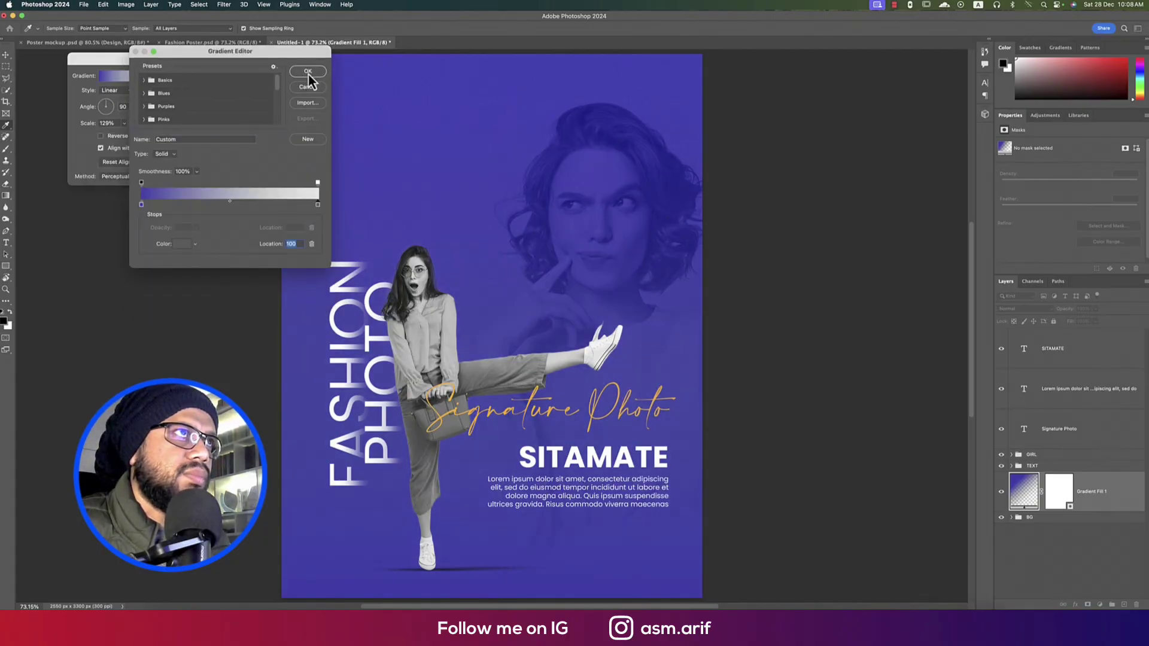
left_click(307, 72)
left_click(221, 76)
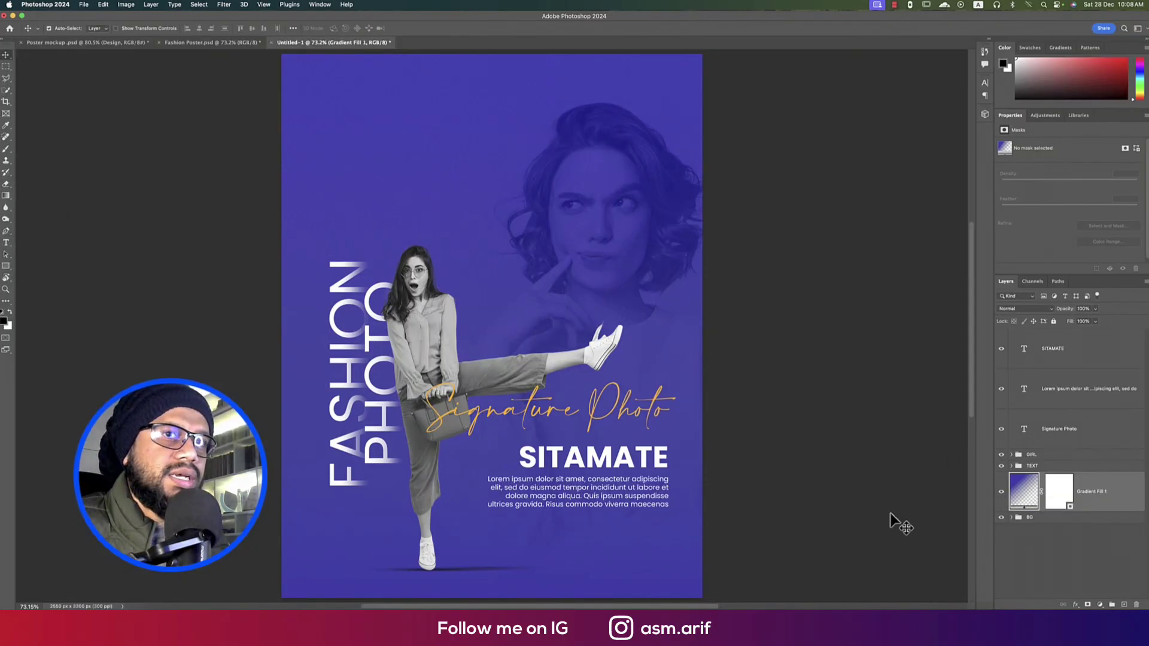
left_click(1002, 494)
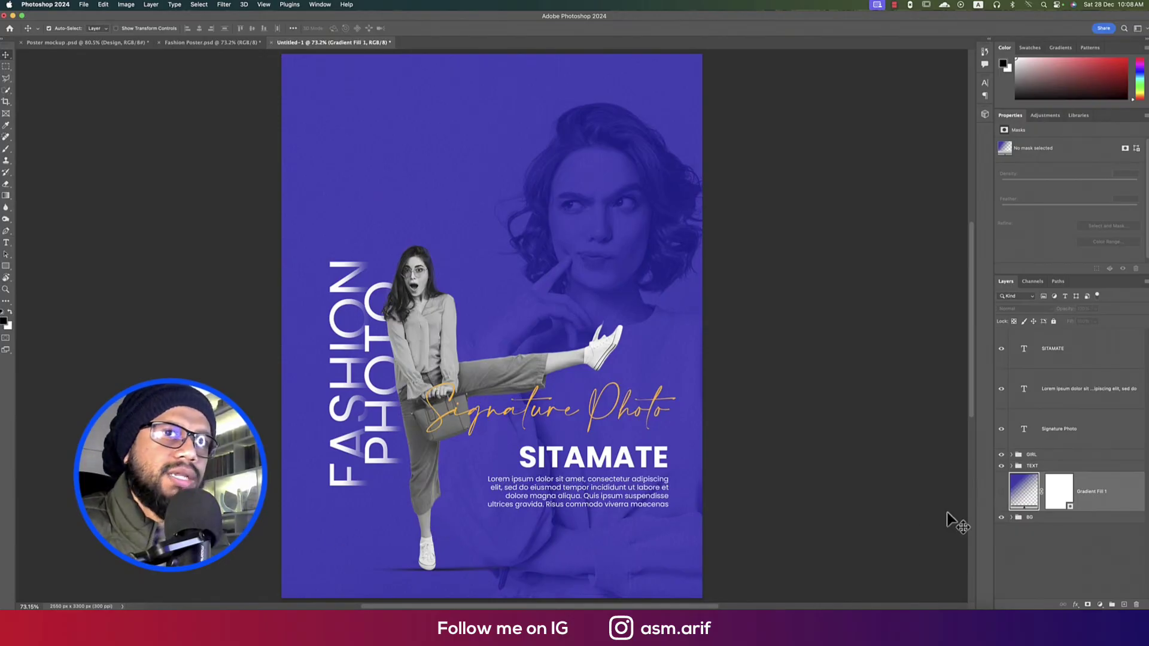
left_click(999, 495)
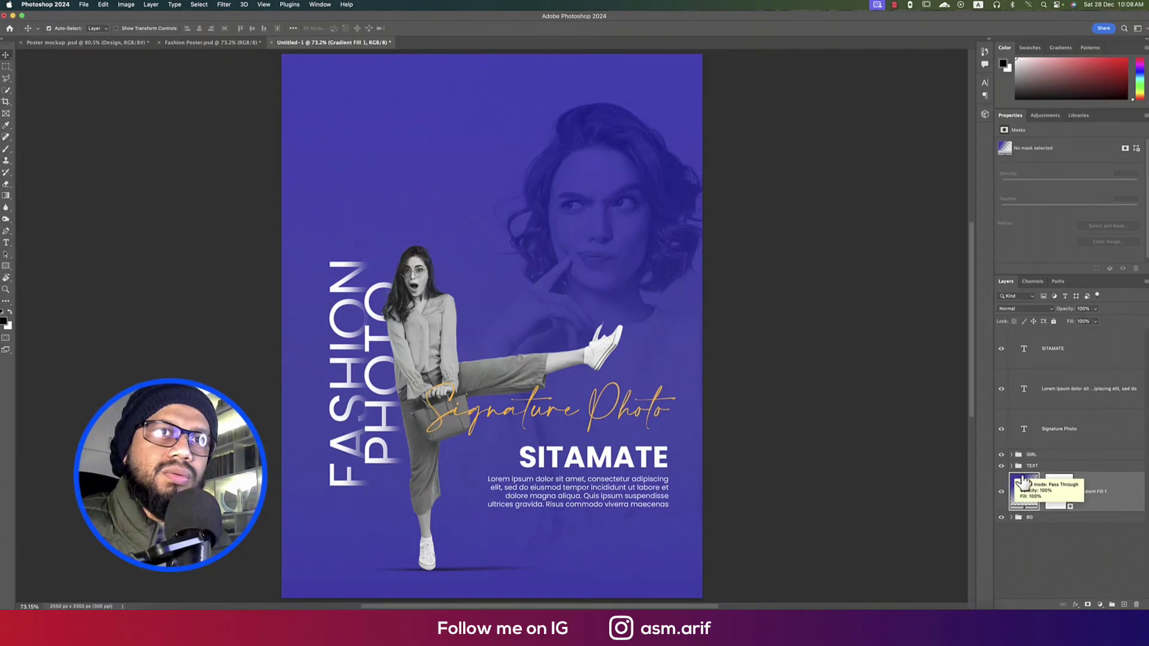
Lower Gradient Fill 1's opacity slightly and select the Lorem ipsum headline layers in Fashion Poster.psd
left_click_drag(1069, 315, 1064, 316)
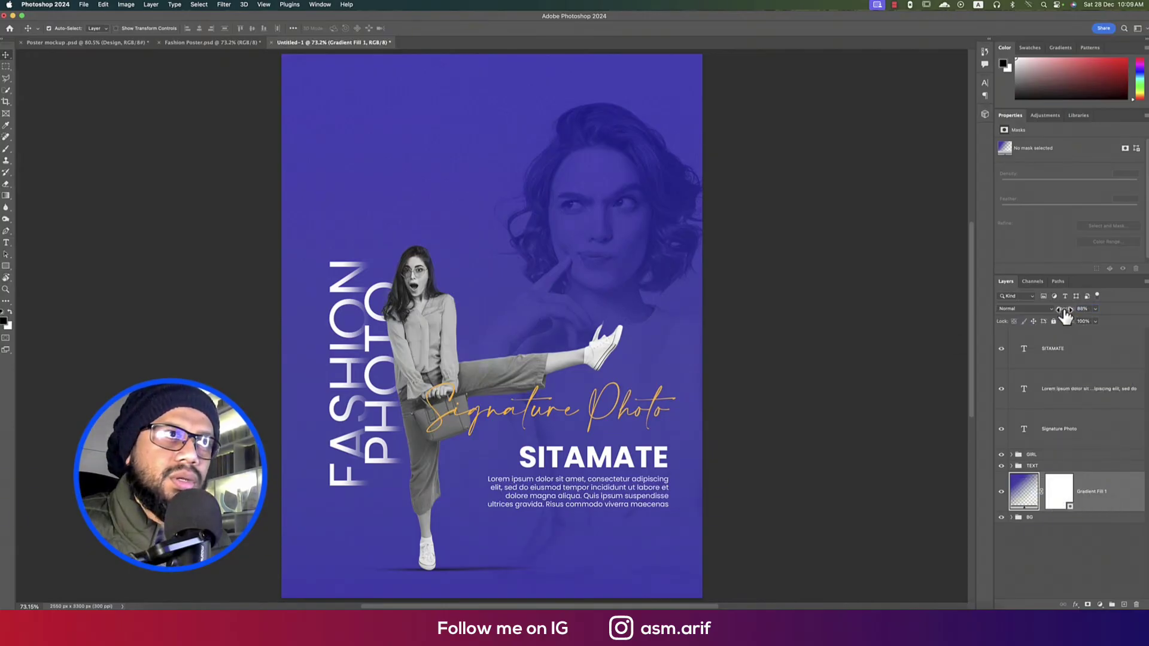
left_click(207, 42)
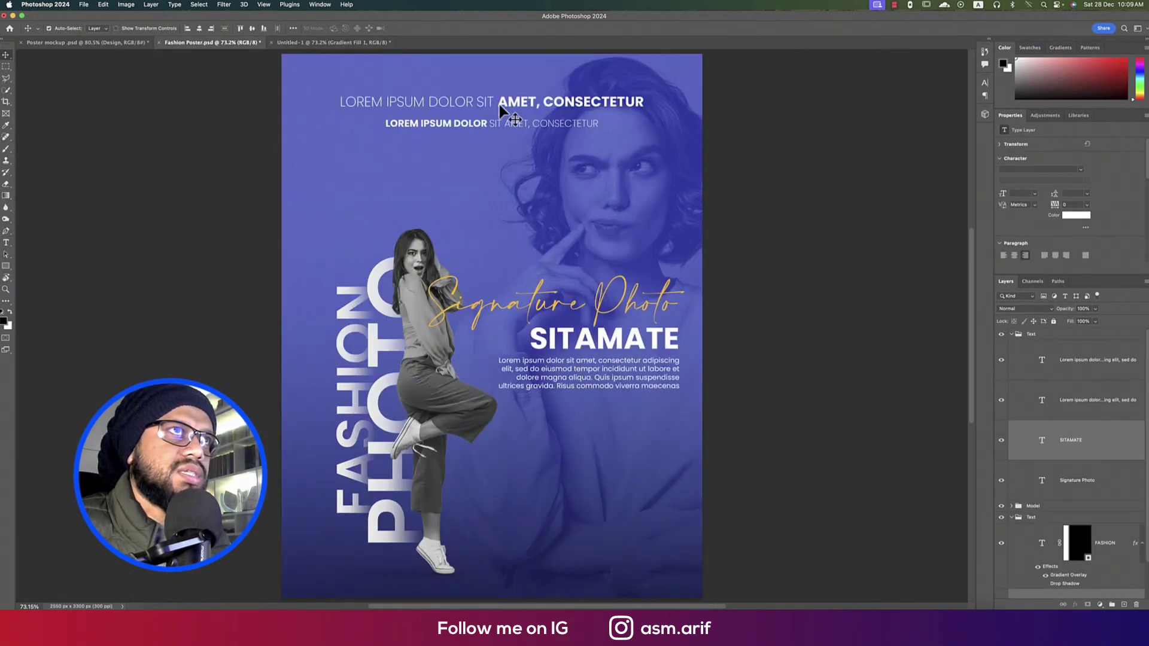
left_click(487, 120)
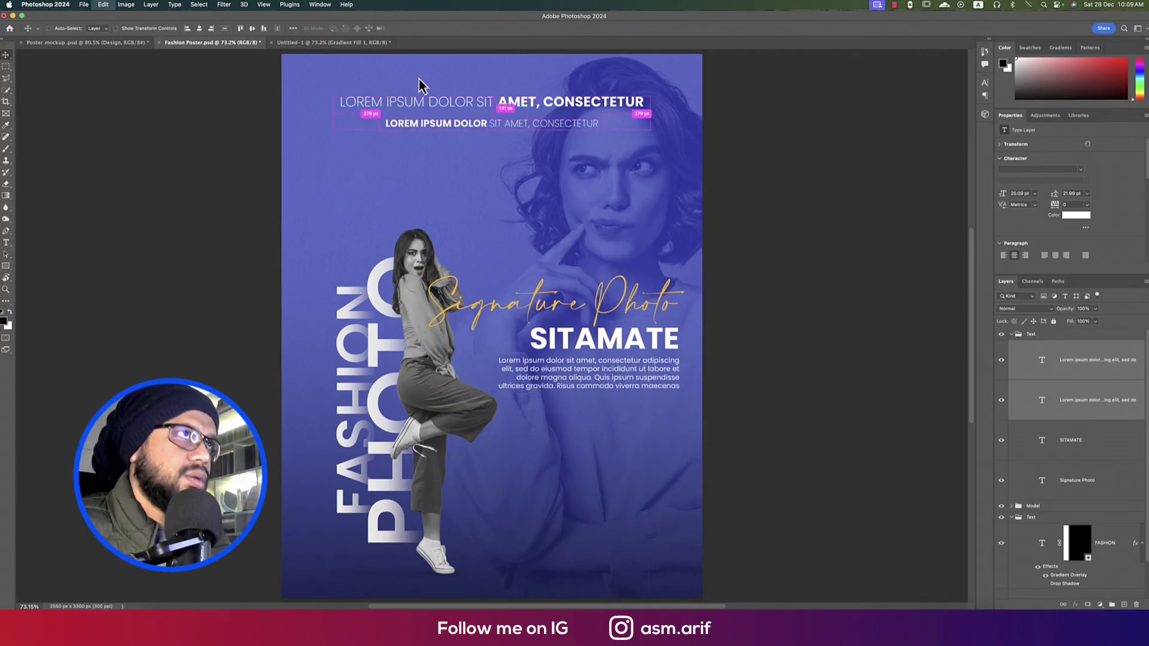
Paste the two headline lines into Untitled-1 and centre them at the top
left_click(330, 43)
key("ctrl+v")
key("ctrl+t")
left_click_drag(534, 323, 546, 103)
left_click_drag(541, 105, 535, 106)
key("Return")
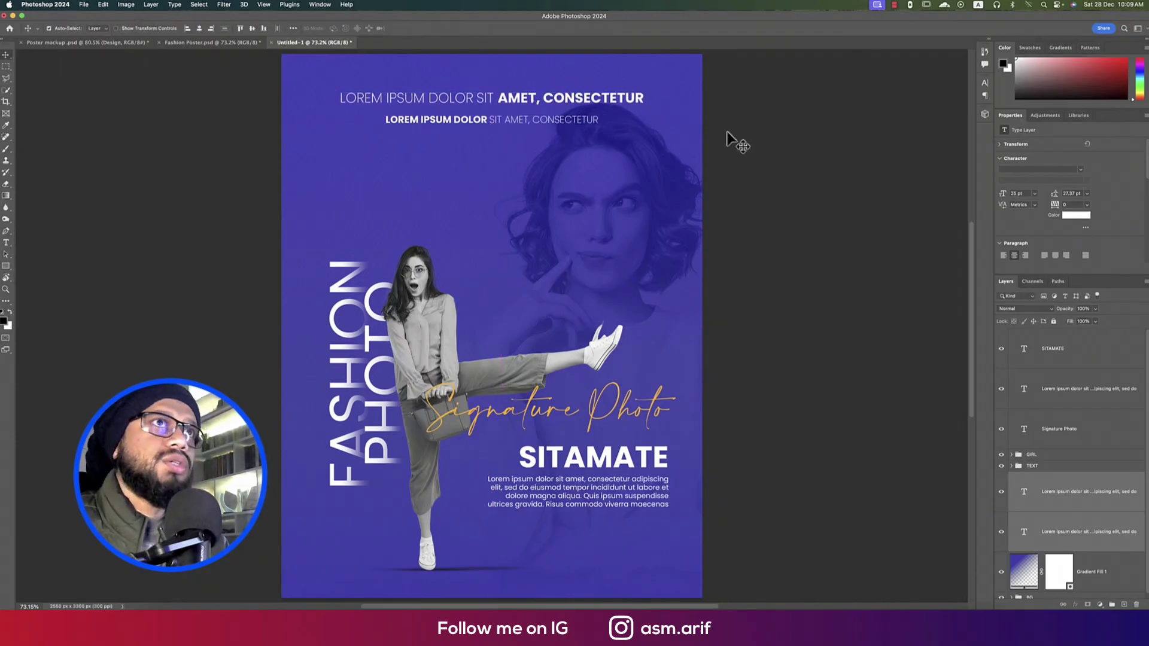
Select the whole top headline line for text editing
left_click(745, 135)
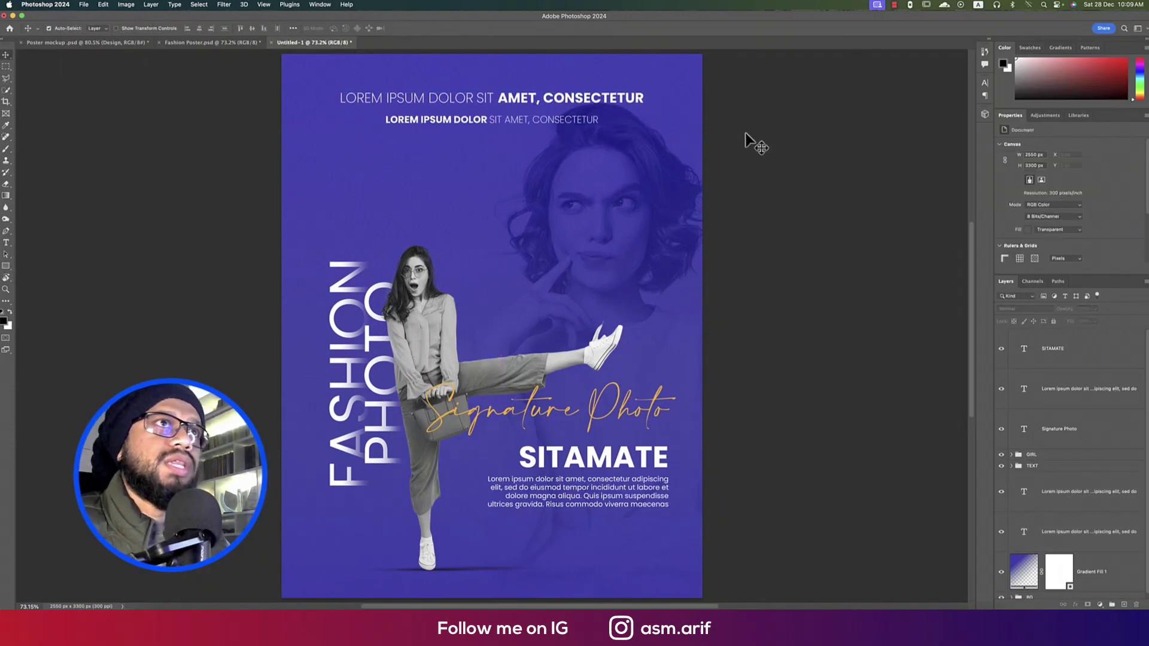
double_click(509, 107)
left_click(486, 98)
left_click_drag(339, 99, 654, 99)
Set LOREM IPSUM DOLOR SIT in the top headline to Poppins Thin
left_click(590, 98)
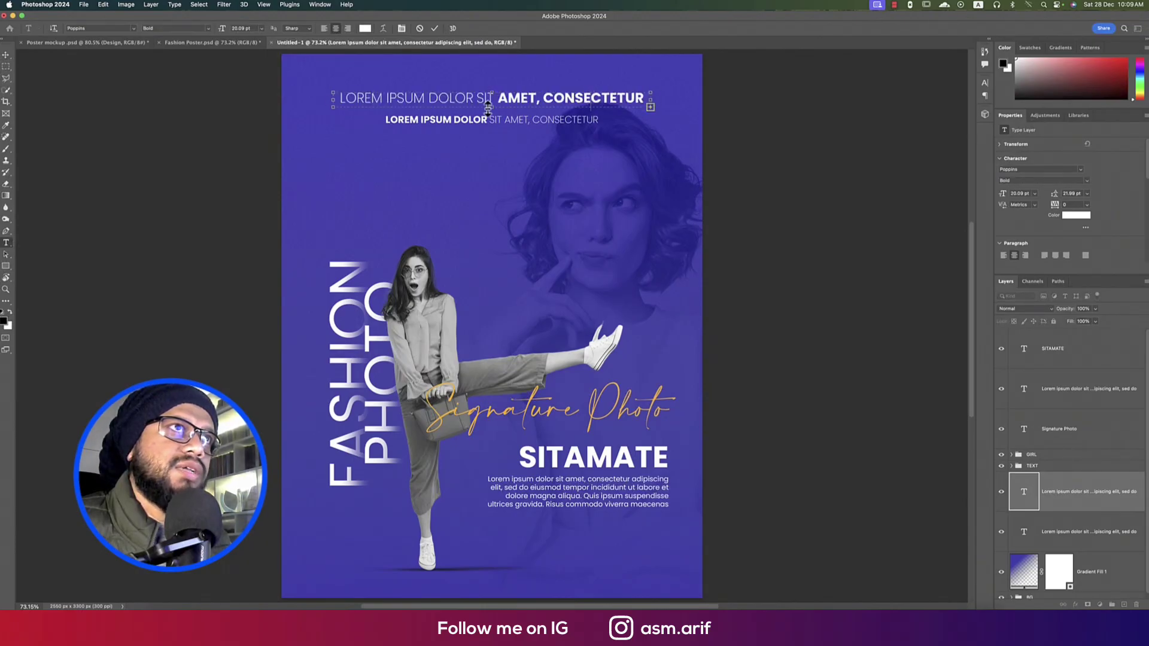
left_click_drag(492, 99, 337, 96)
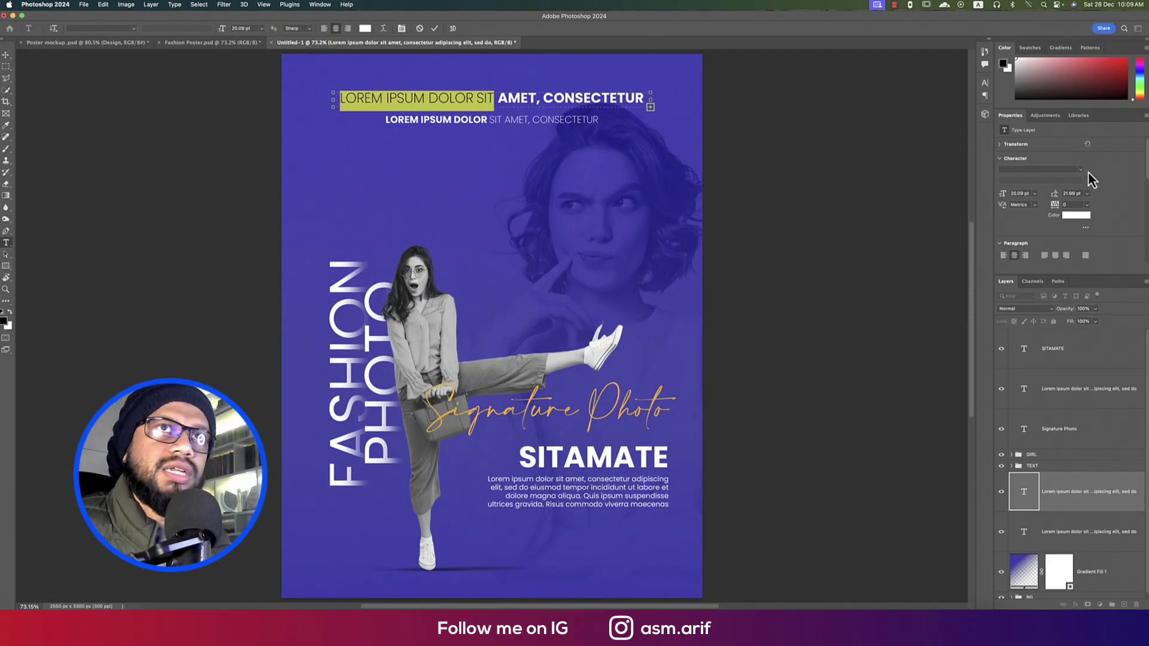
left_click(1082, 170)
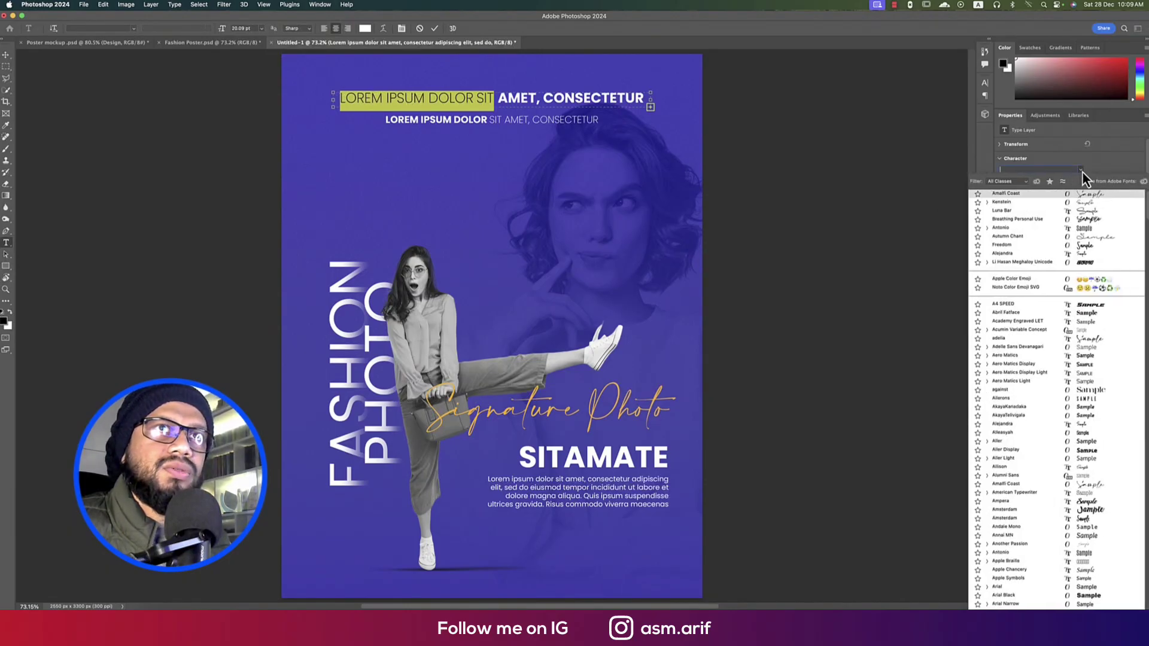
left_click(1082, 171)
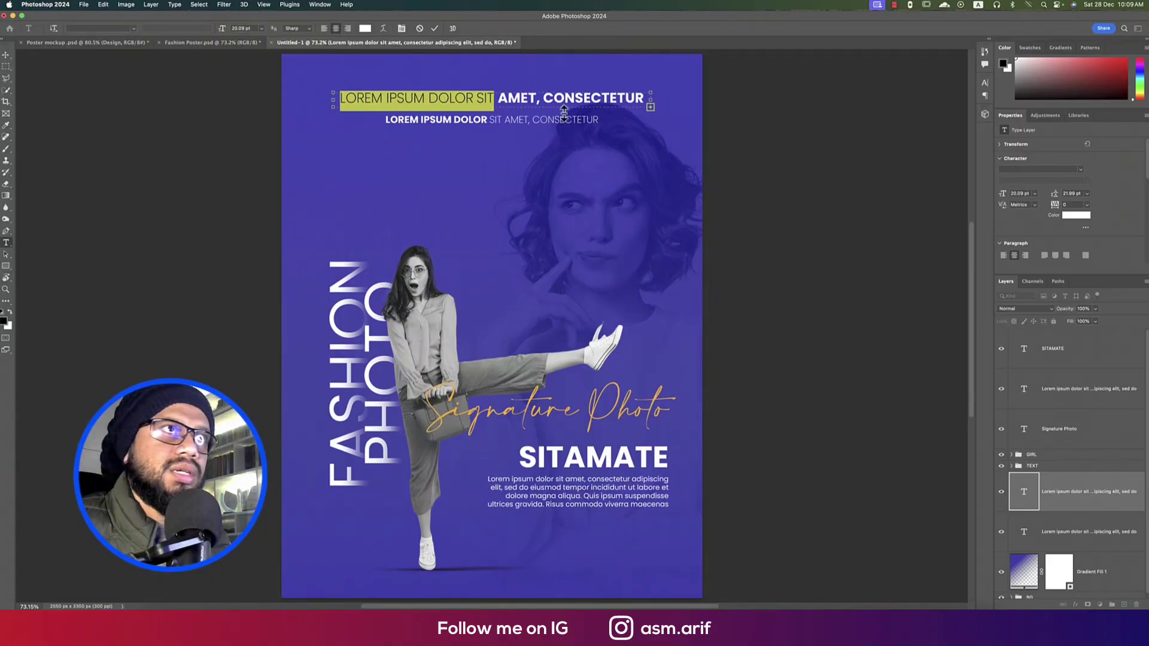
left_click(488, 97)
left_click_drag(492, 98, 336, 98)
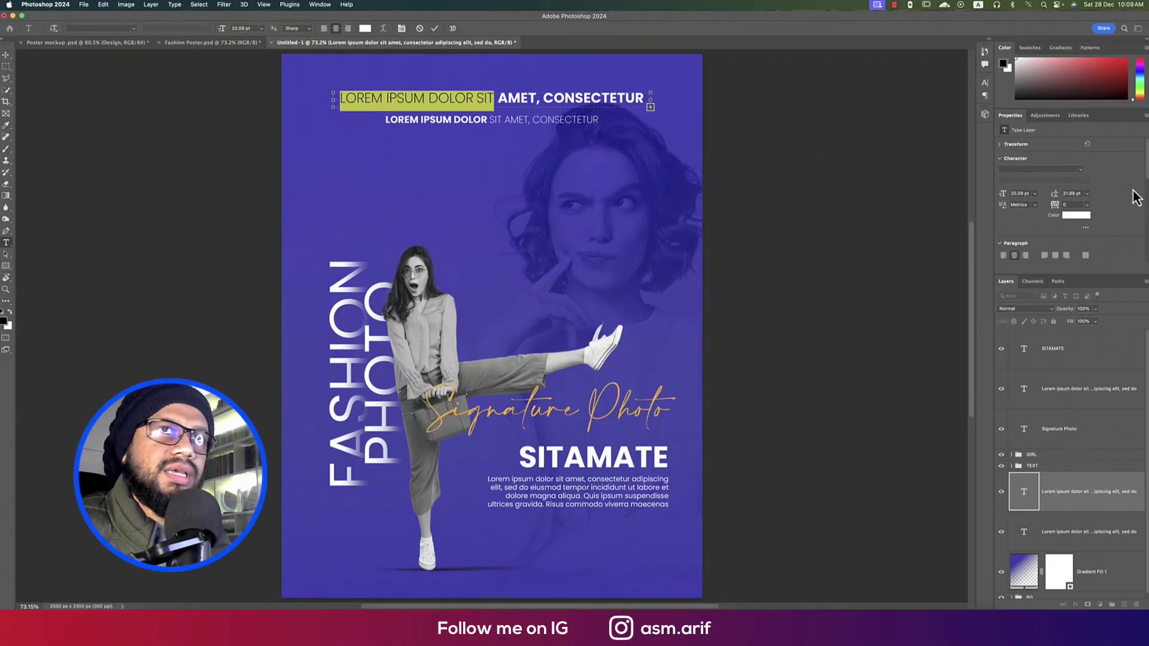
left_click(1082, 171)
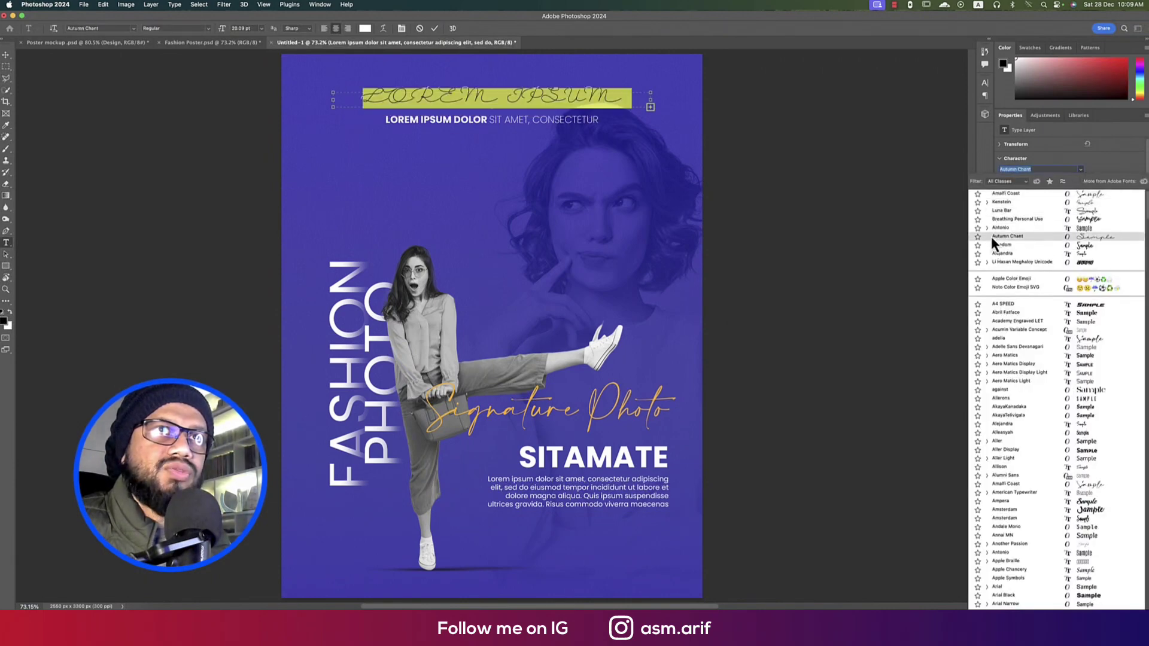
scroll(993, 213, "up", 5)
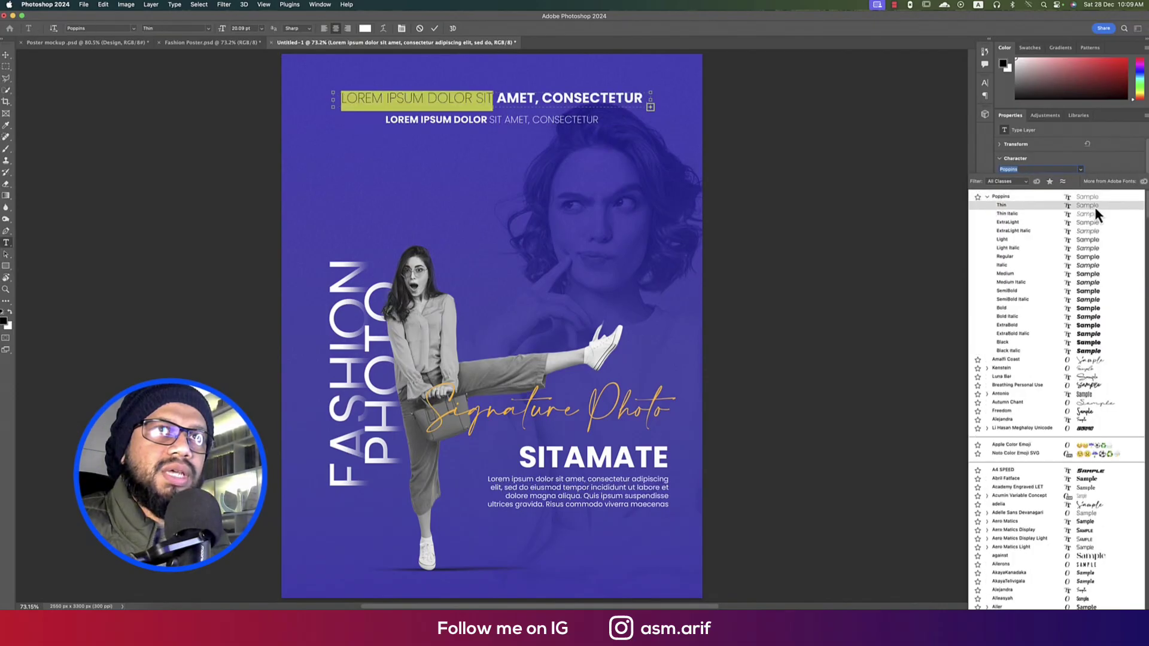
left_click(1095, 206)
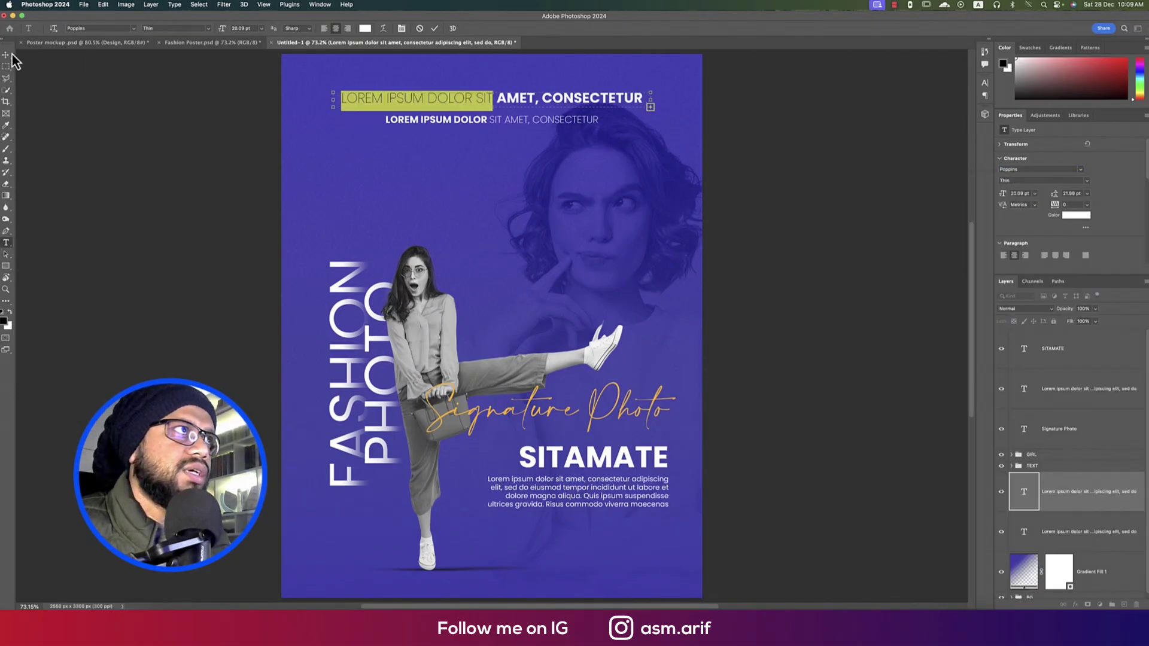
key("ctrl+Return")
key("v")
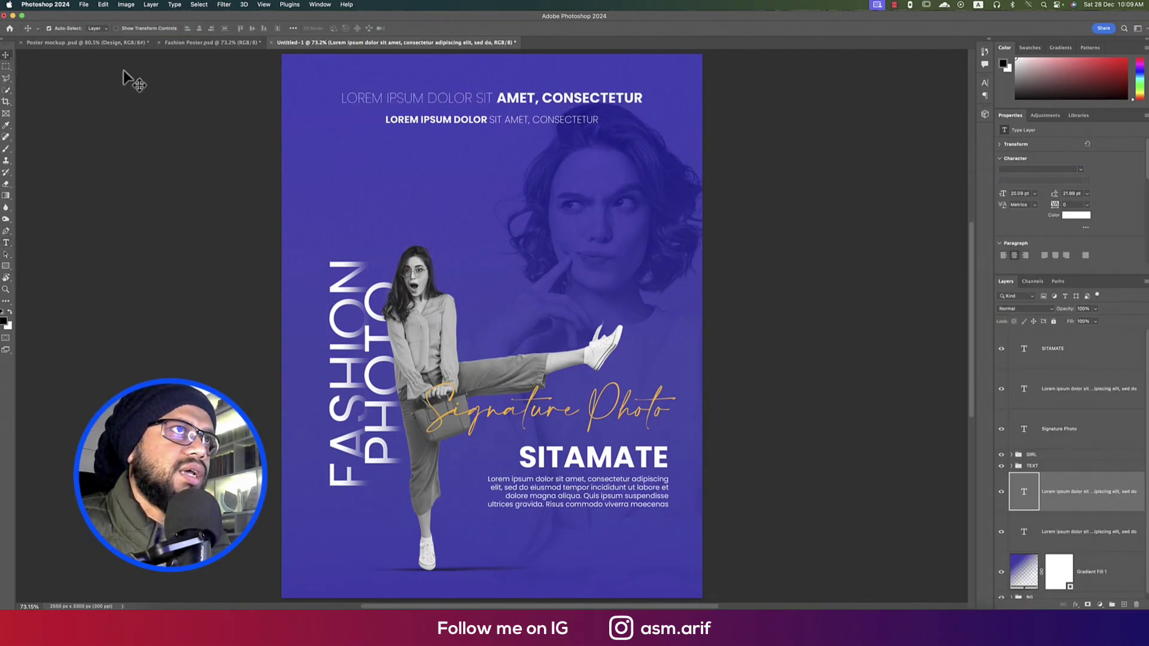
Keep LOREM IPSUM DOLOR Bold in the second line and set SIT AMET, CONSECTETUR to ExtraLight
left_click(486, 122)
double_click(488, 122)
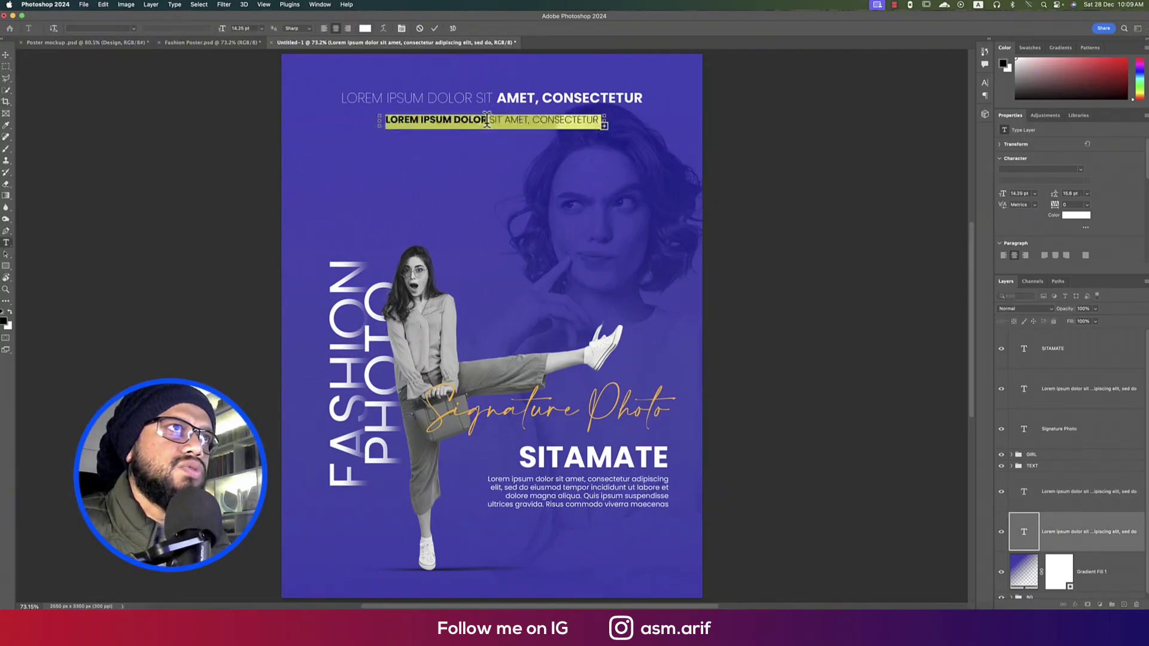
left_click_drag(488, 122, 369, 117)
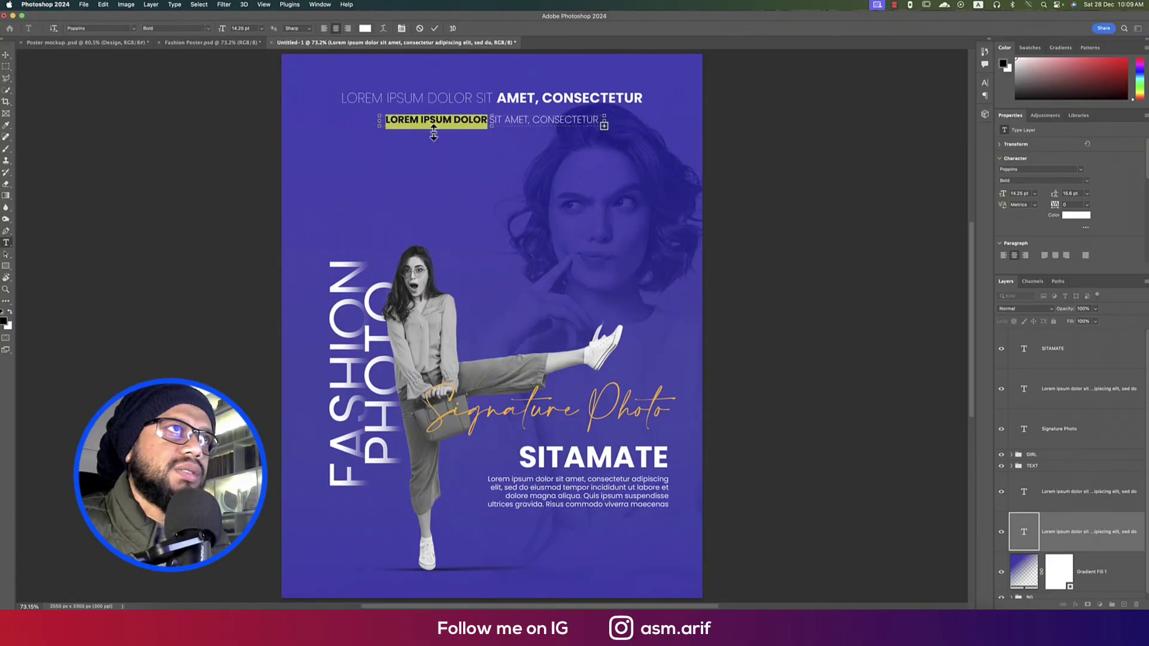
left_click(1086, 182)
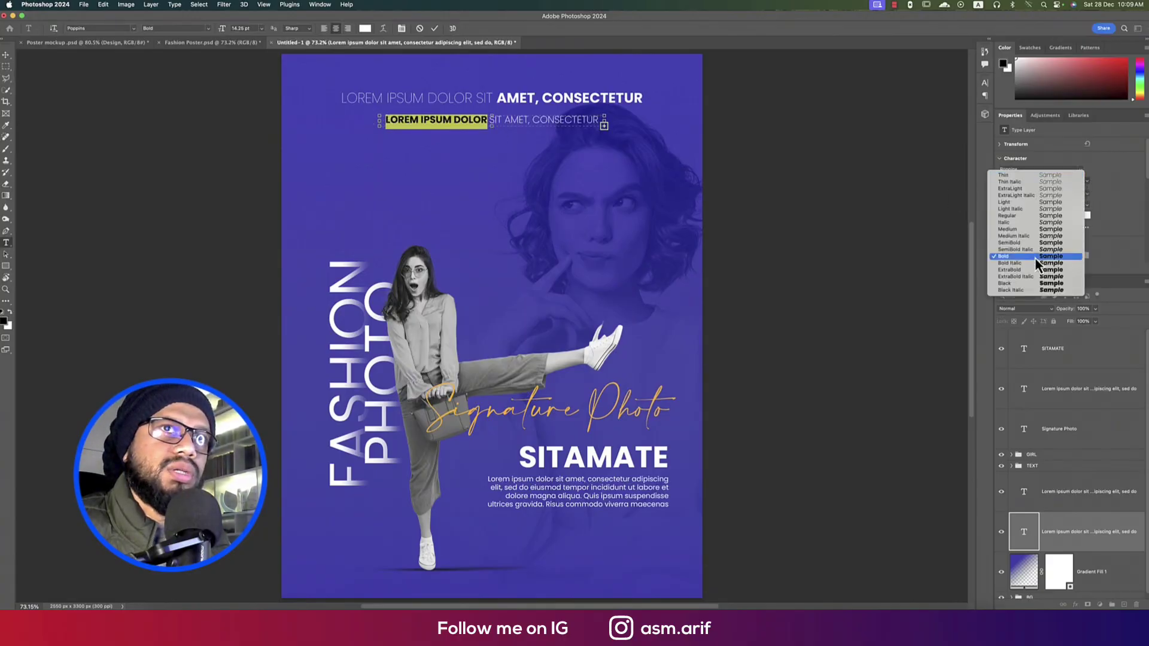
left_click(490, 119)
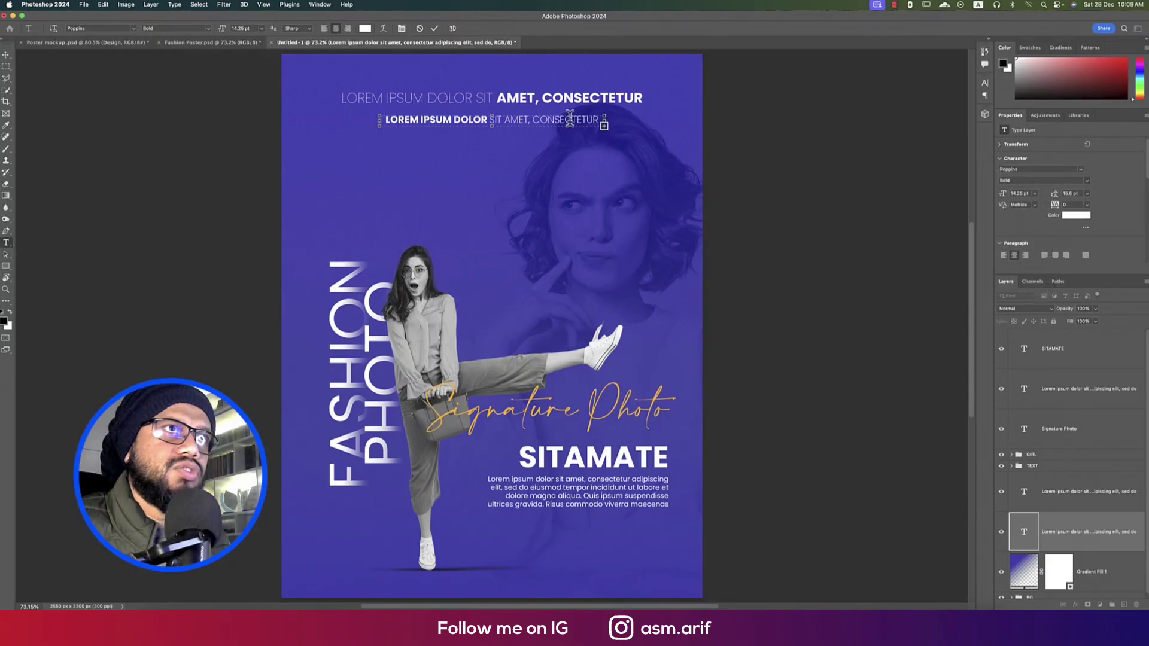
left_click_drag(490, 119, 601, 119)
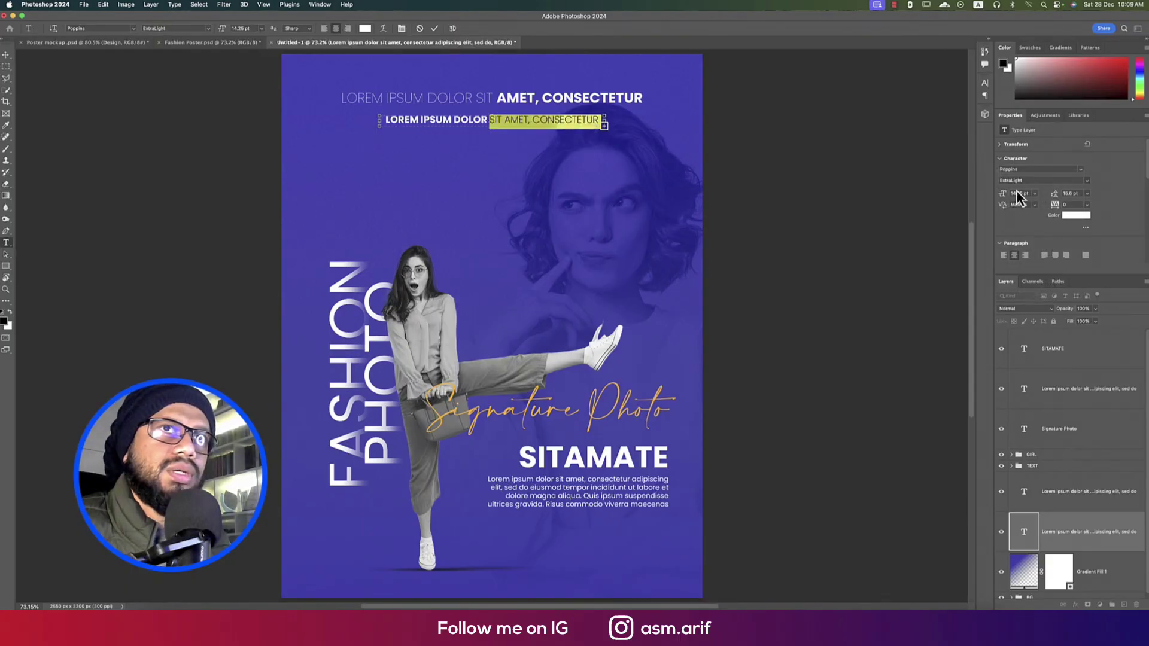
left_click(1087, 182)
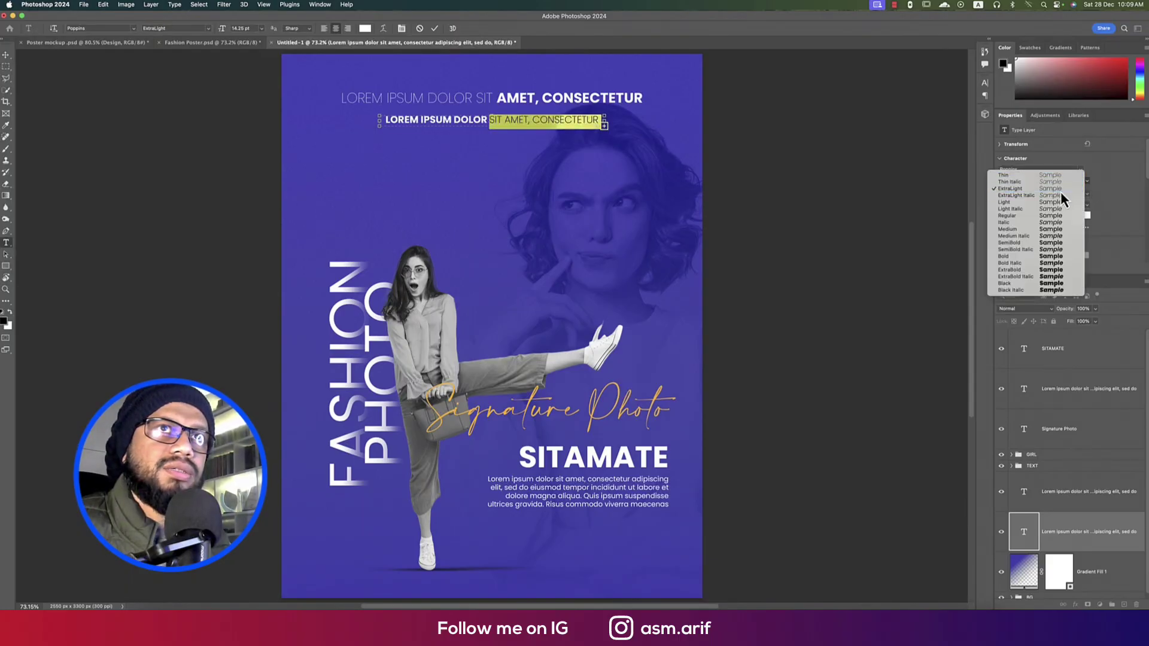
left_click(1059, 189)
key("ctrl+Return")
key("v")
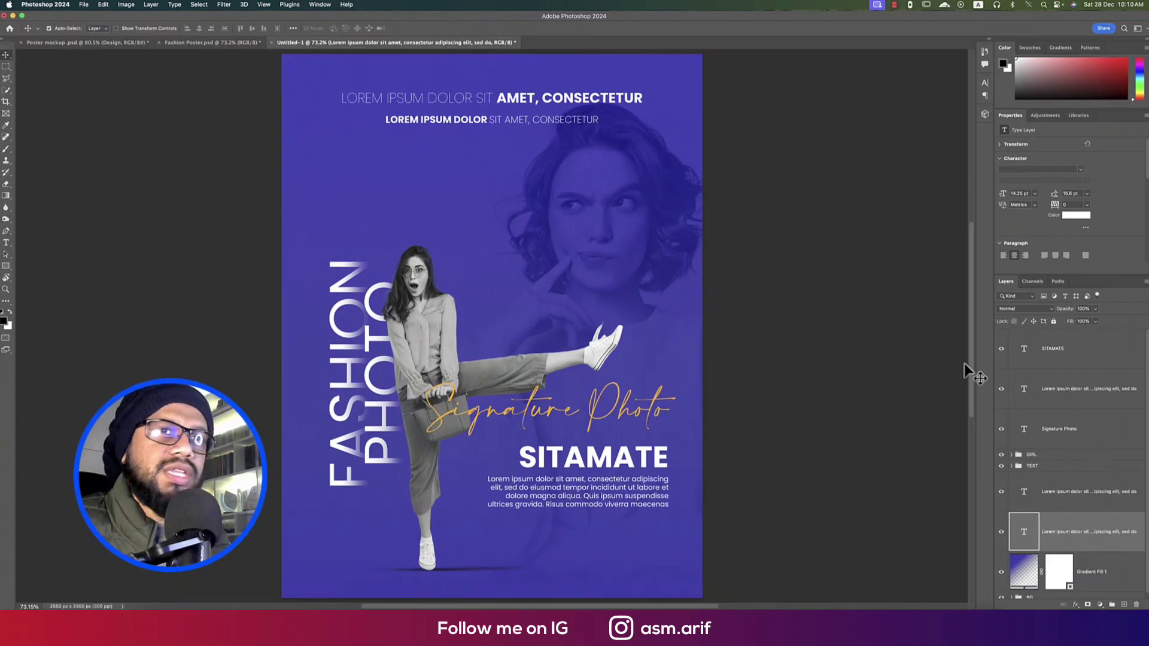
Group the two headlines, Signature Photo, paragraph and SITAMATE layers into a group named BODY TEXT
left_click(1088, 491)
left_click(1080, 532, "shift")
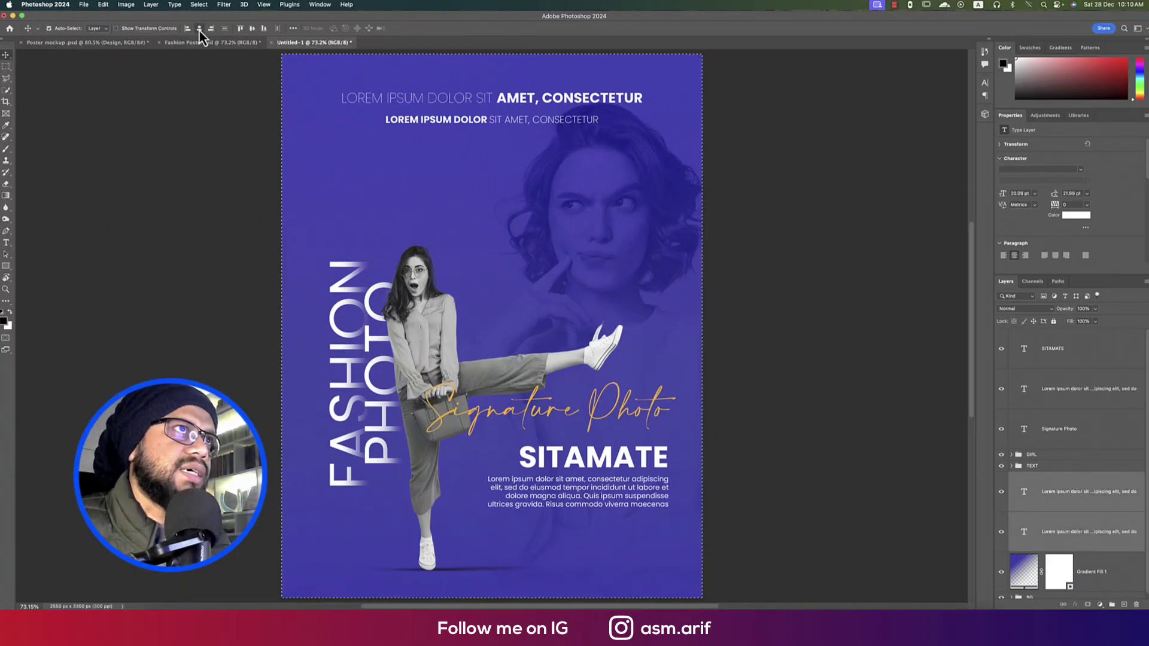
key("ctrl+d")
scroll(1019, 380, "down", 1)
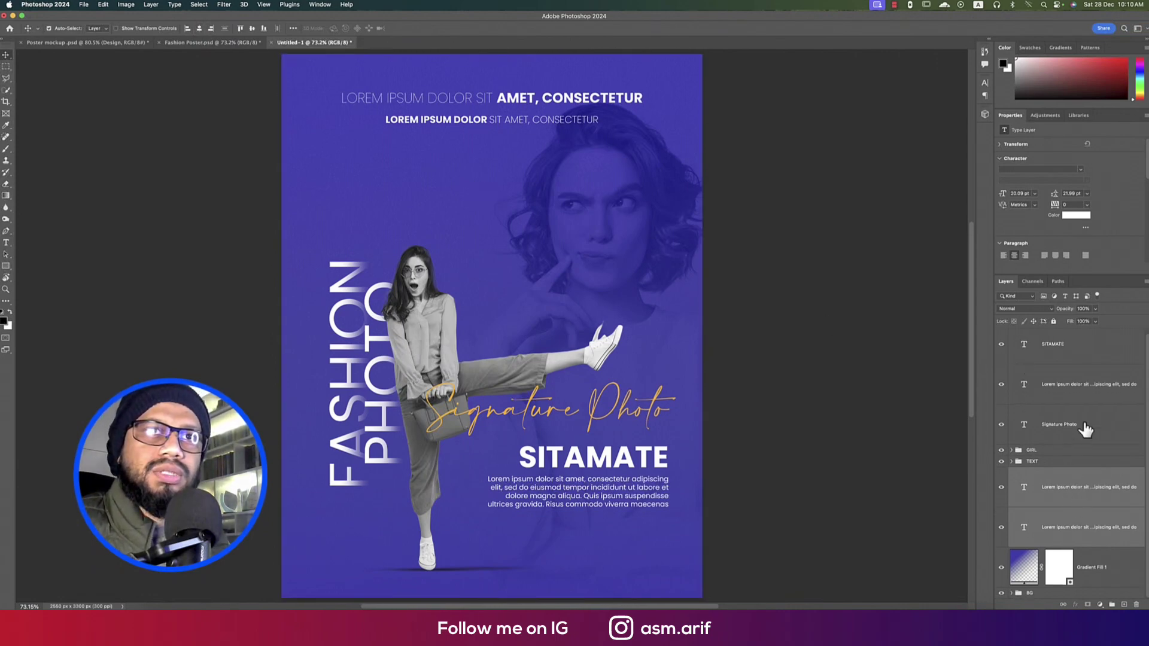
left_click(1085, 427, "ctrl")
left_click(1084, 386, "ctrl")
left_click(1083, 353, "ctrl")
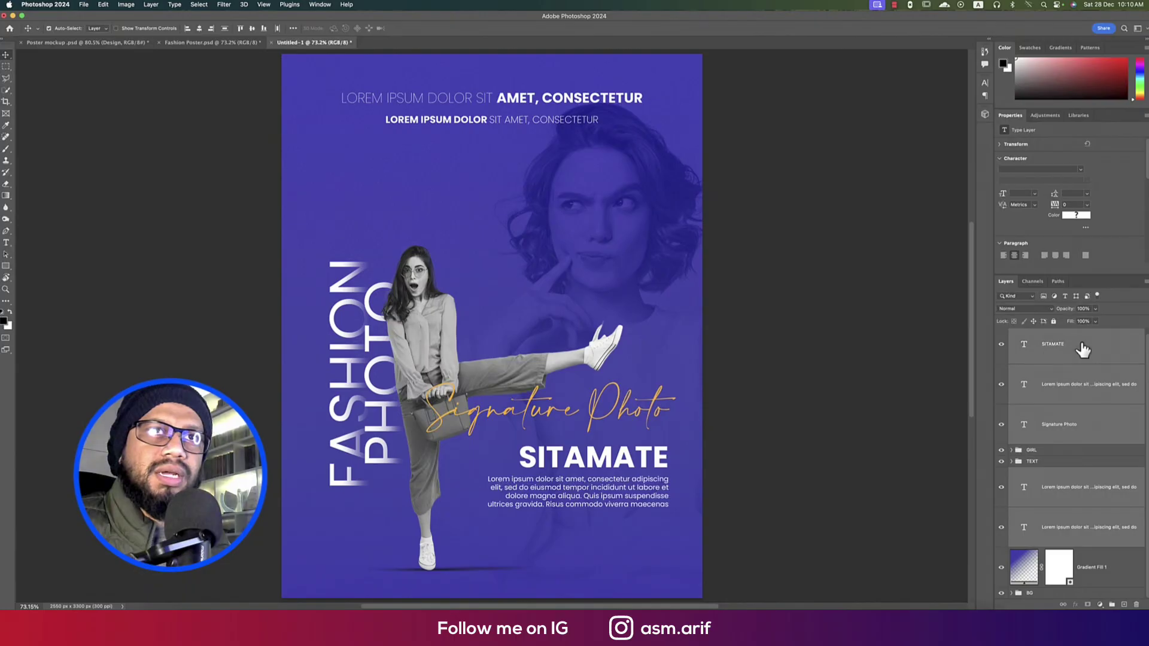
scroll(1085, 365, "up", 1)
key("ctrl+g")
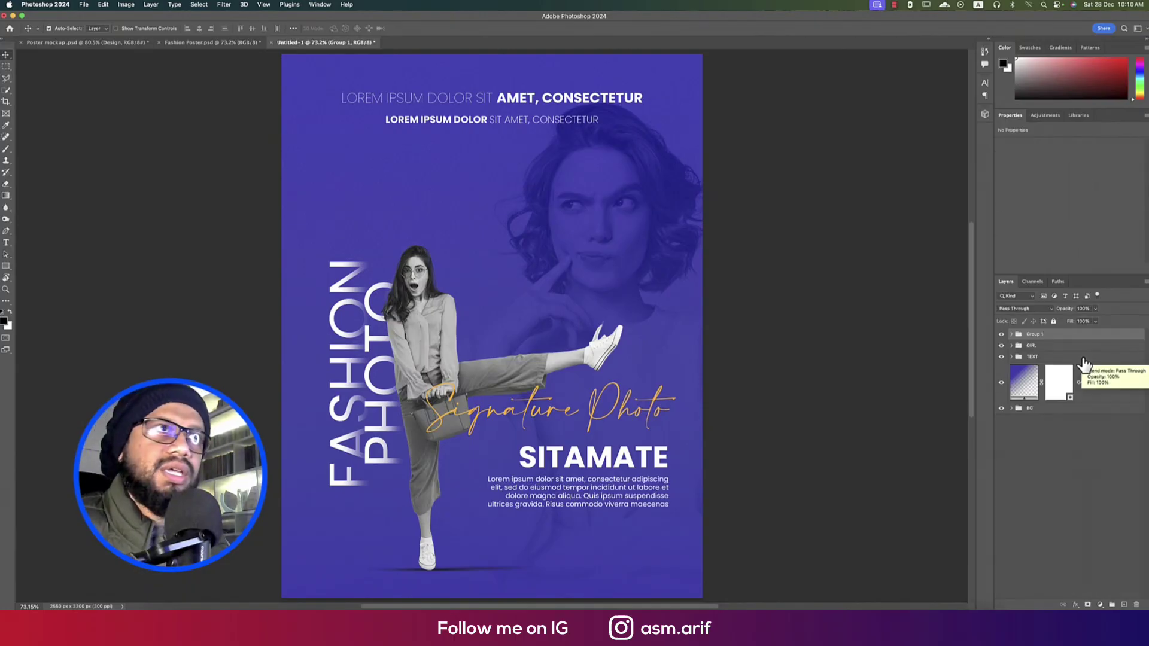
key("super+comma")
key("super+comma")
double_click(1034, 334)
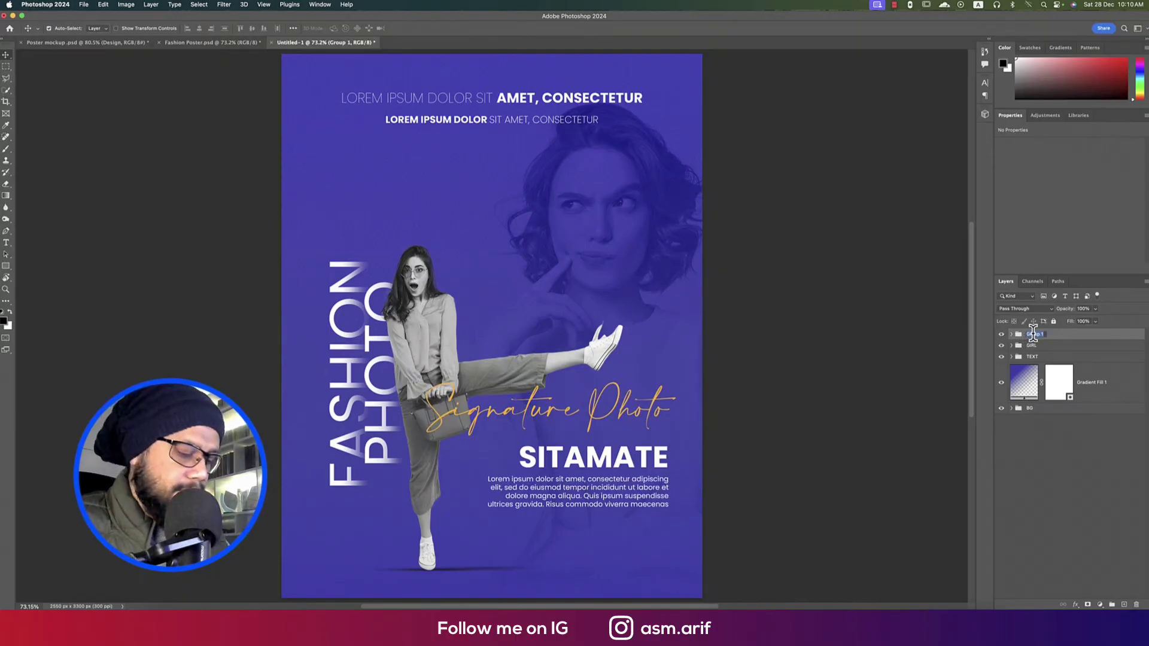
type("Bo")
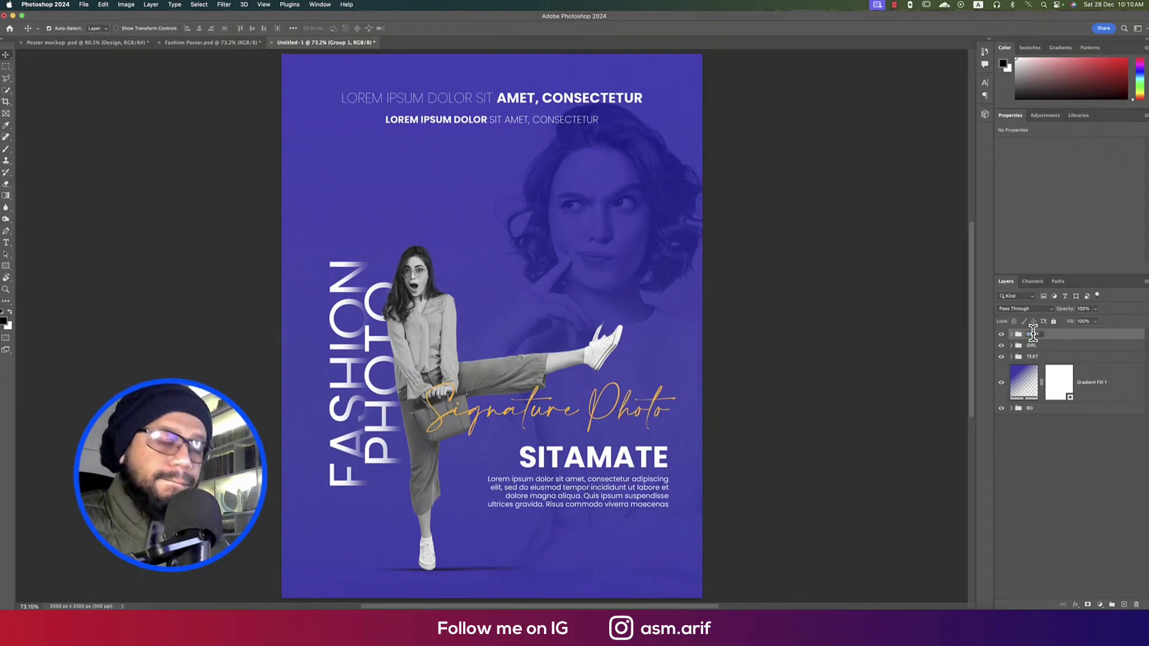
type("DY TEXT")
key("Return")
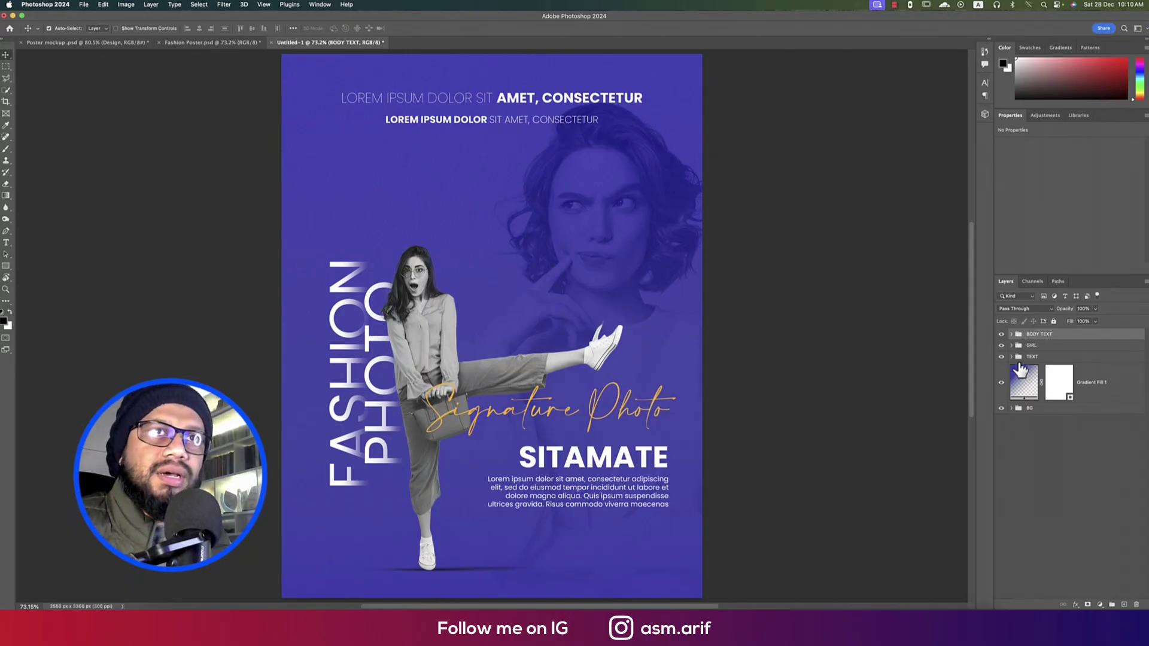
Rename Gradient Fill 1 to Color adjustment and put it in a collapsed group of the same name
left_click(1093, 389)
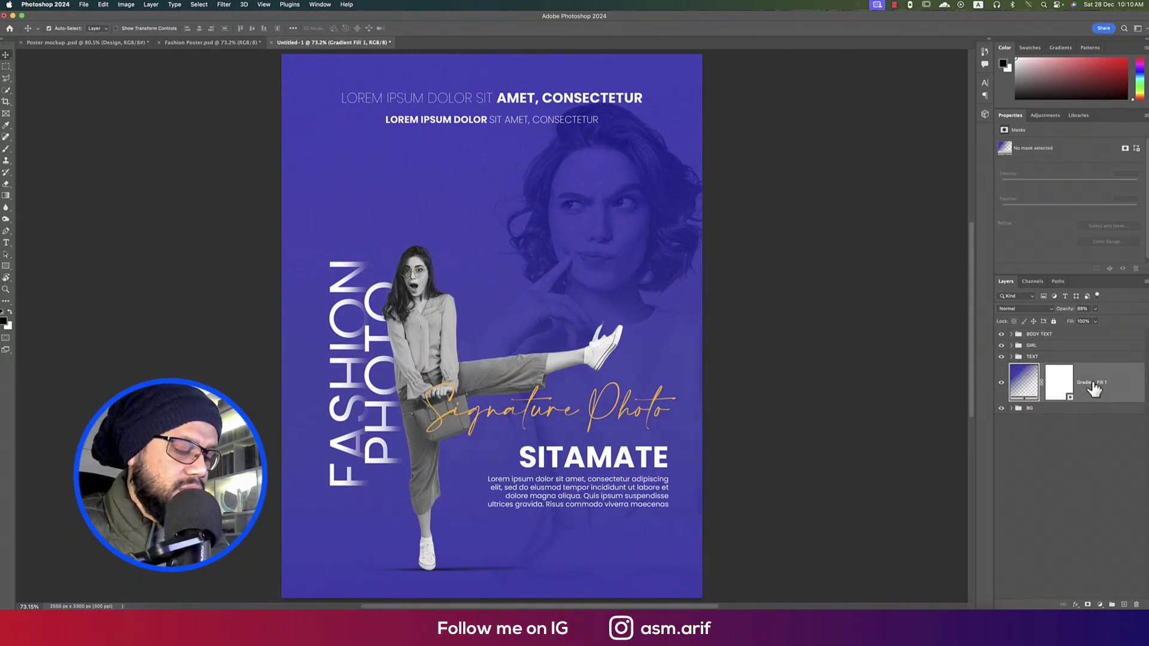
double_click(1092, 383)
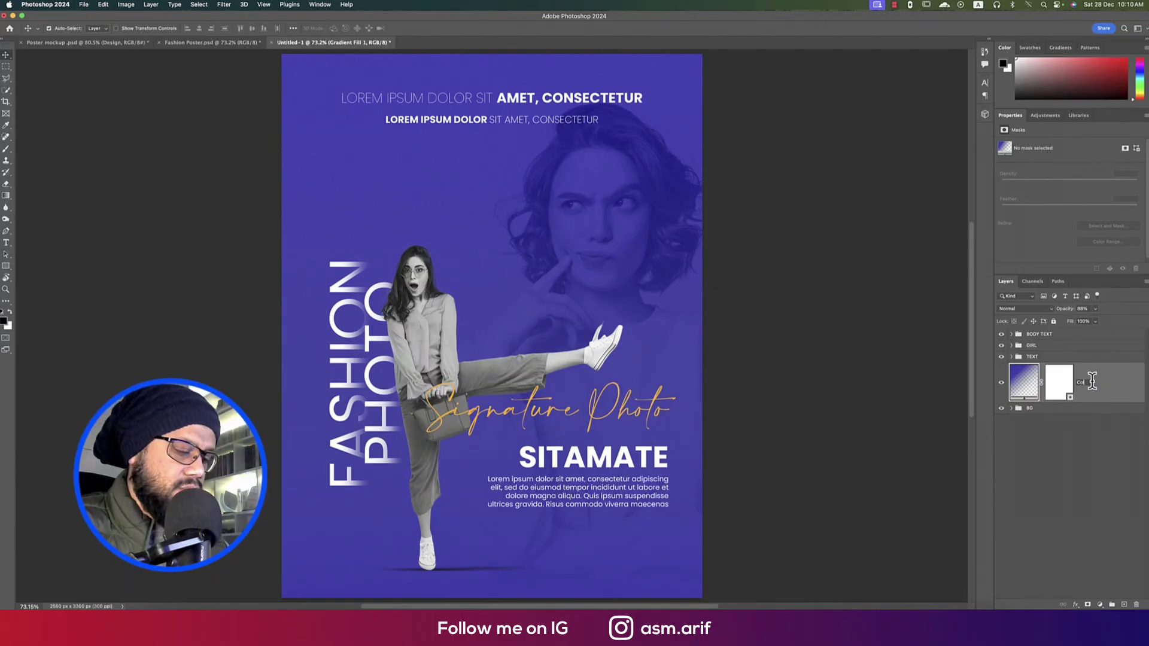
type("Color adjustment")
key("Return")
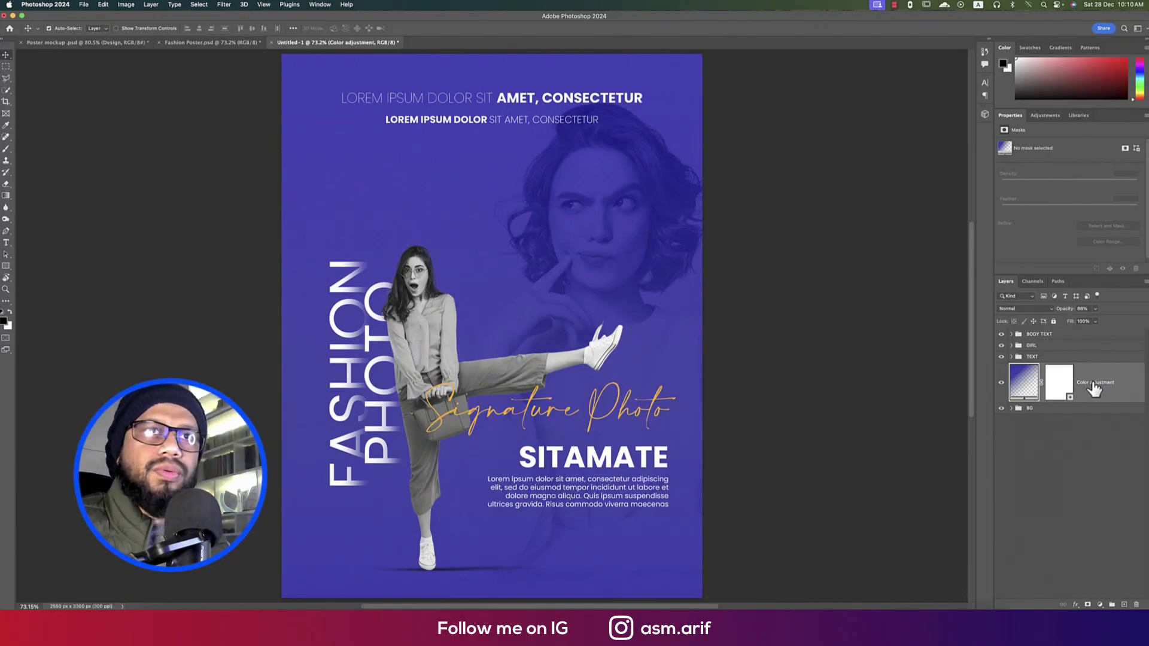
key("super+g")
double_click(1101, 394)
key("super+c")
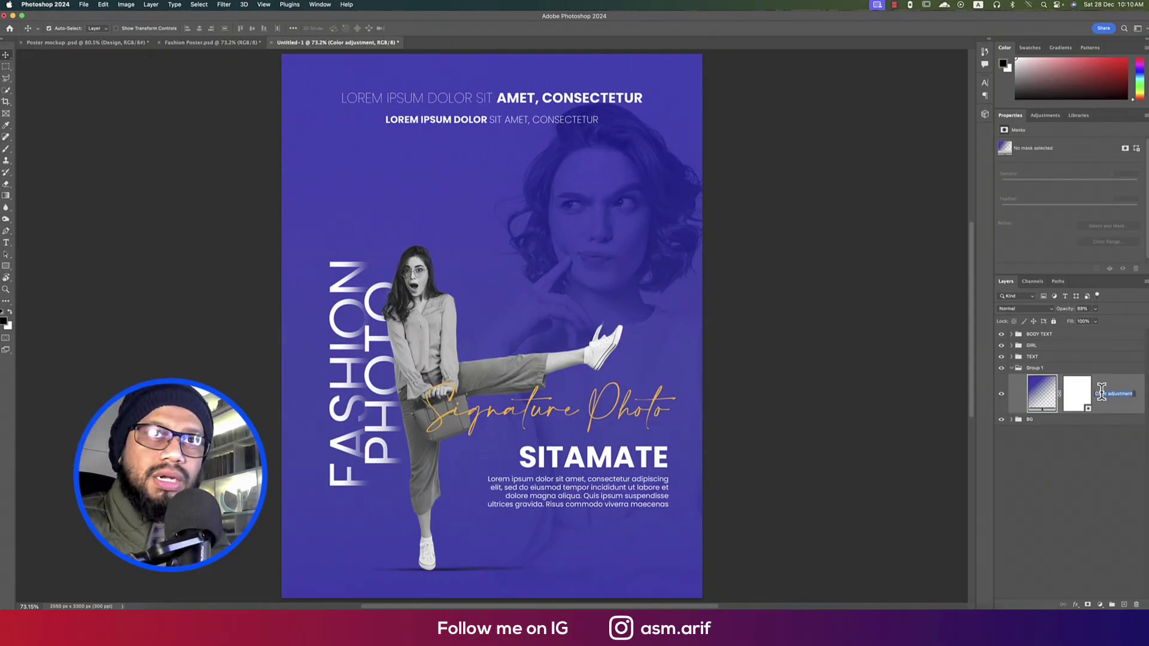
double_click(1034, 367)
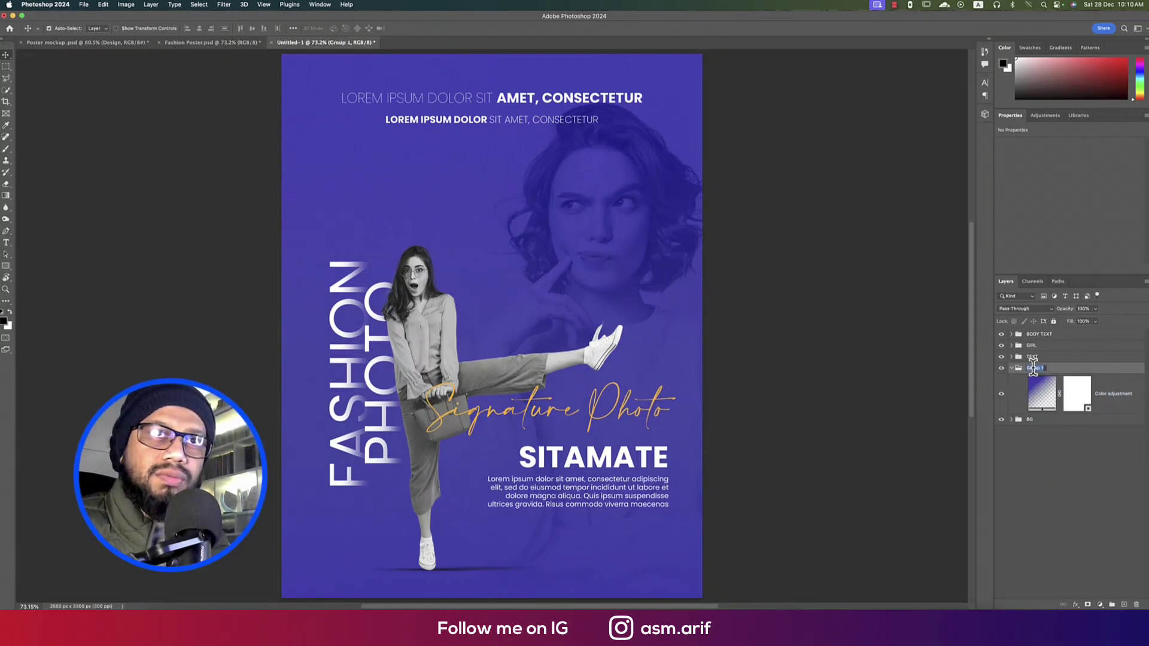
key("super+v")
key("Return")
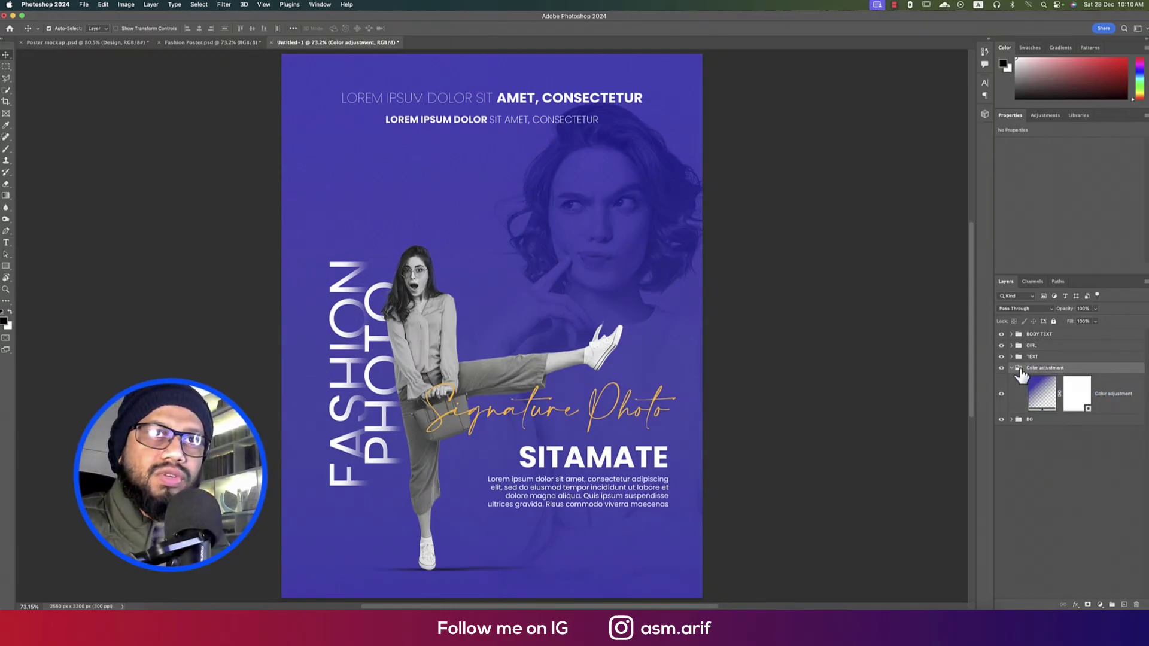
left_click(1012, 368)
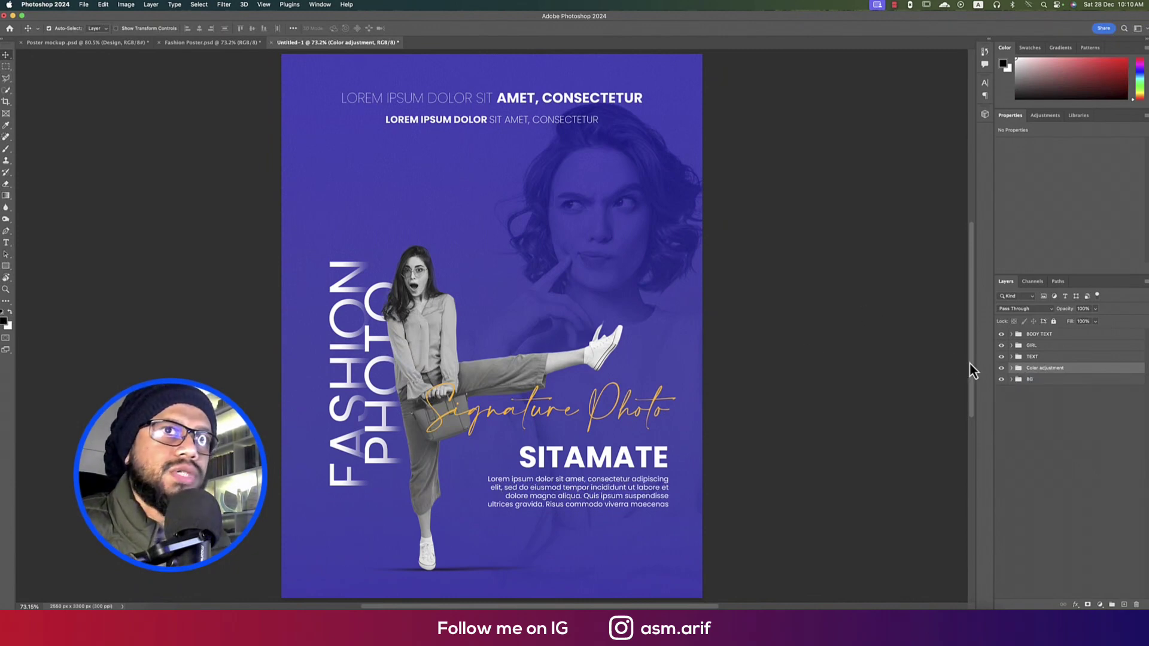
Tag BG violet, Color adjustment yellow, TEXT orange, GIRL red and BODY TEXT green in the Layers panel
right_click(1003, 381)
left_click(1021, 467)
right_click(1003, 368)
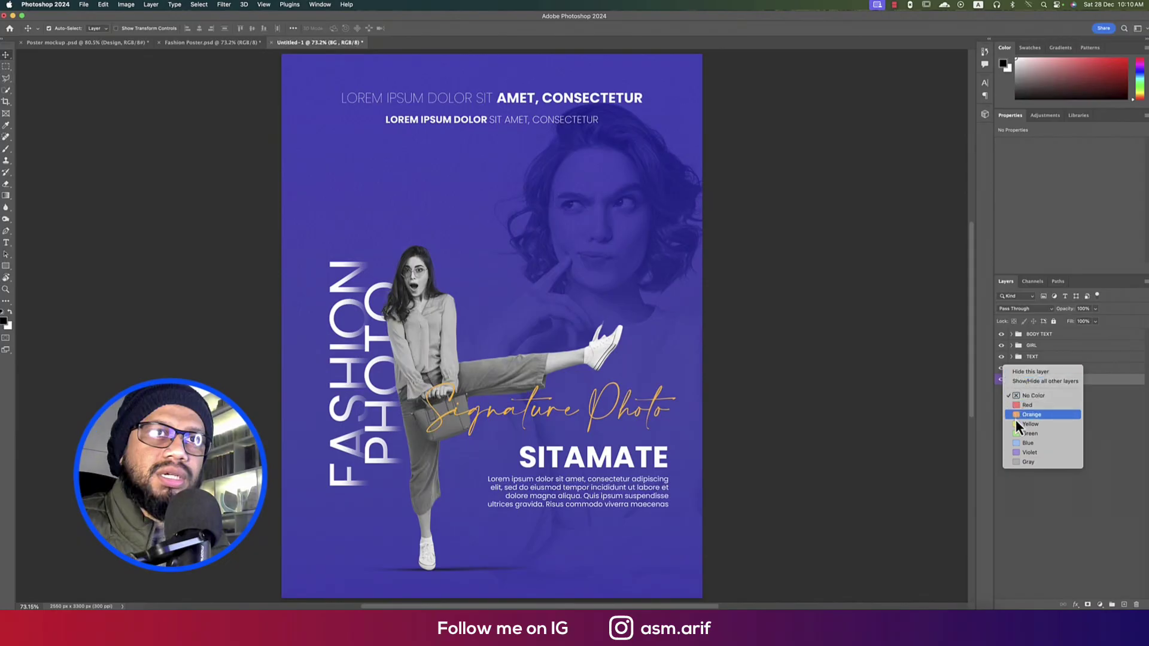
left_click(1017, 424)
right_click(1017, 373)
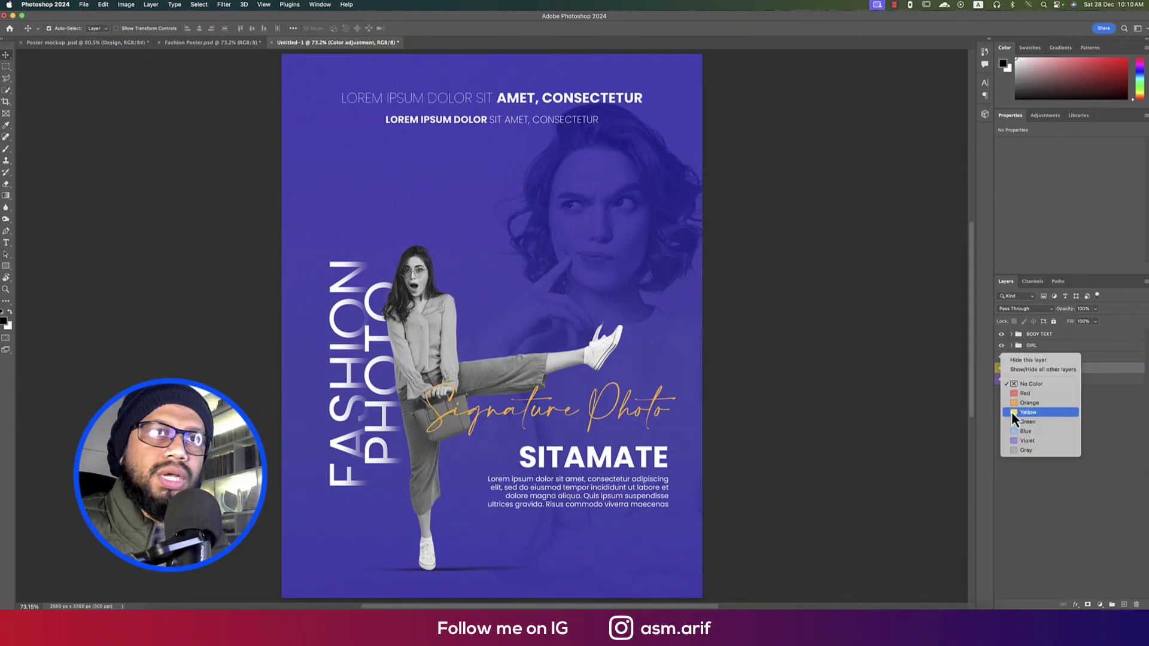
key("Escape")
right_click(1002, 347)
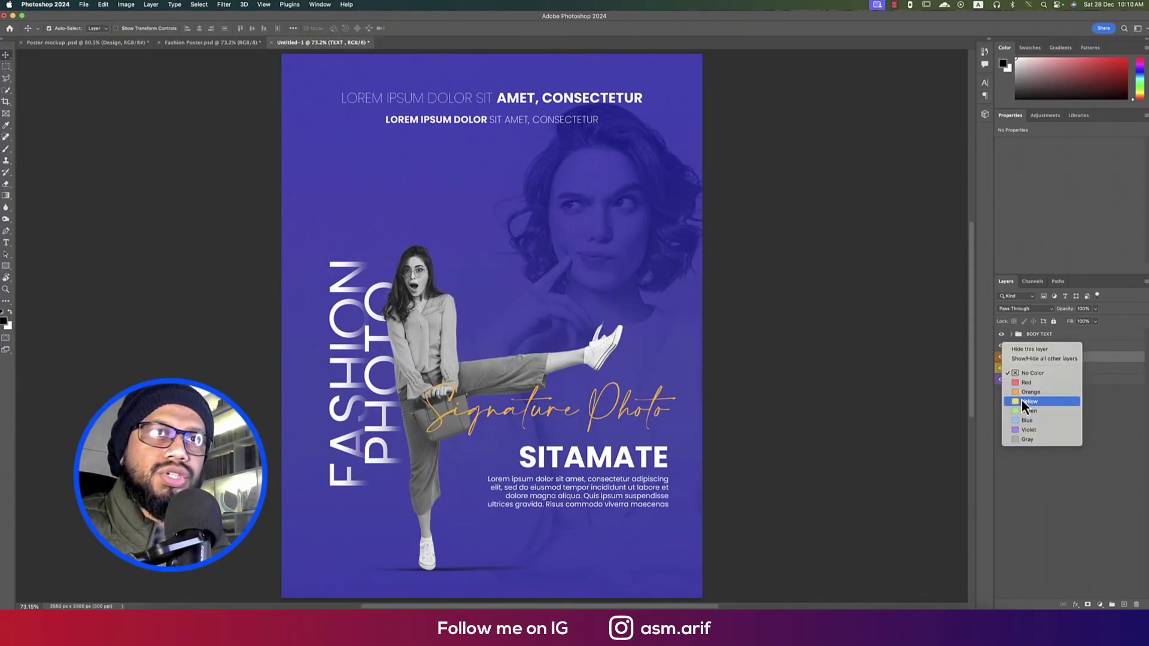
left_click(1023, 383)
right_click(1000, 335)
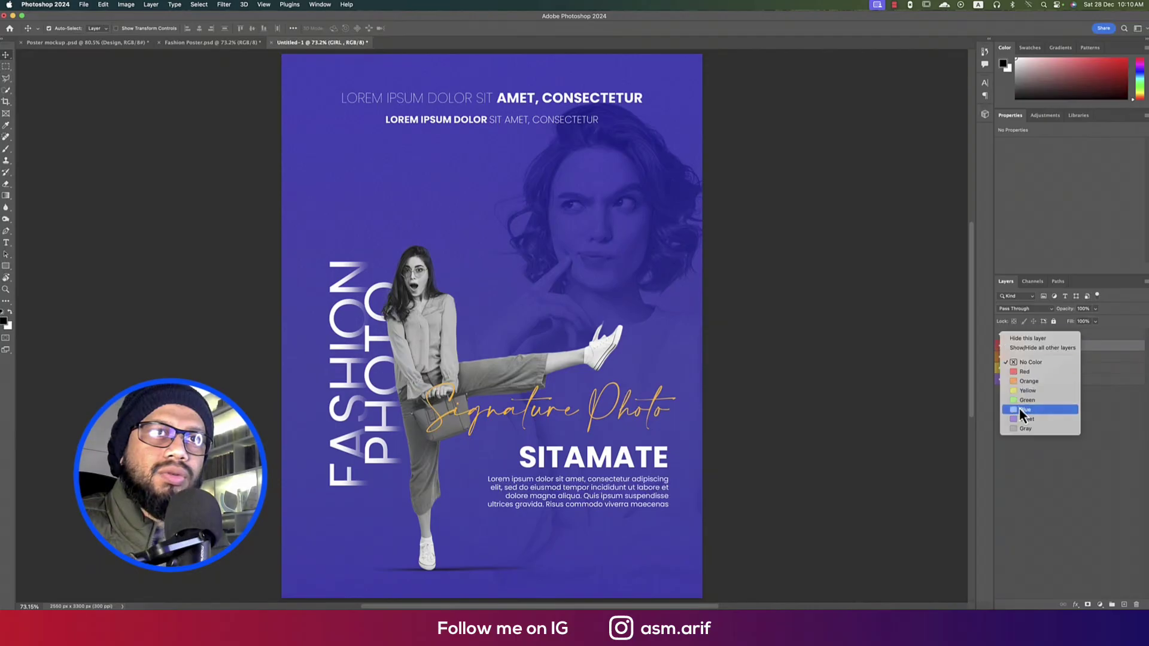
key("Escape")
left_click(835, 358)
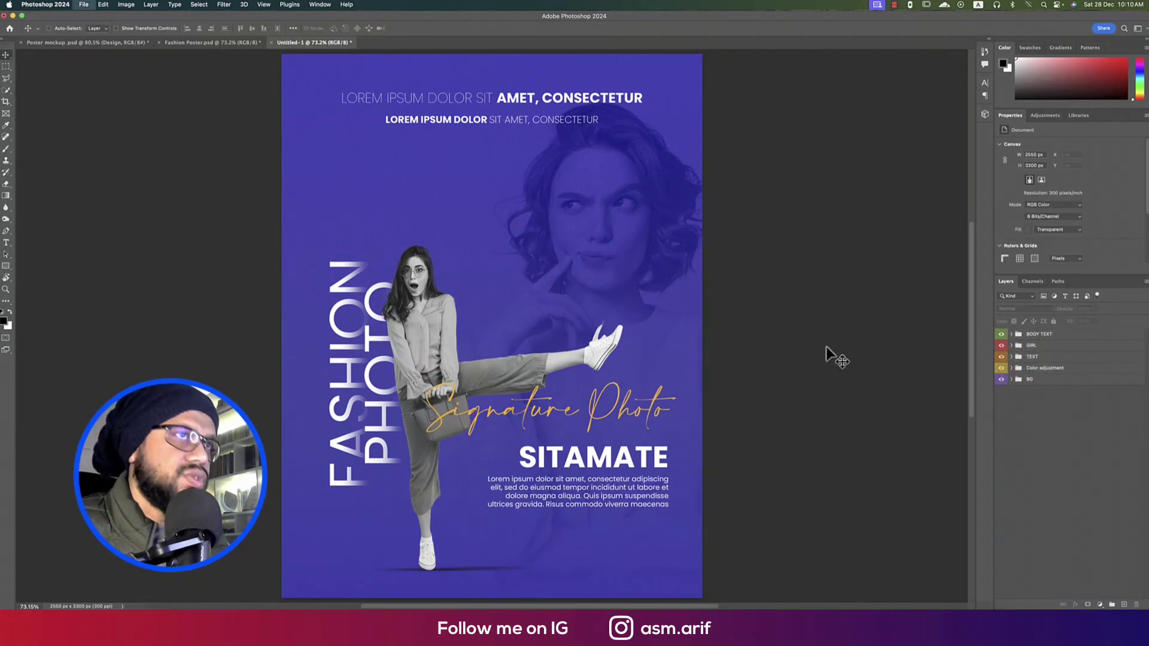
key("super+s")
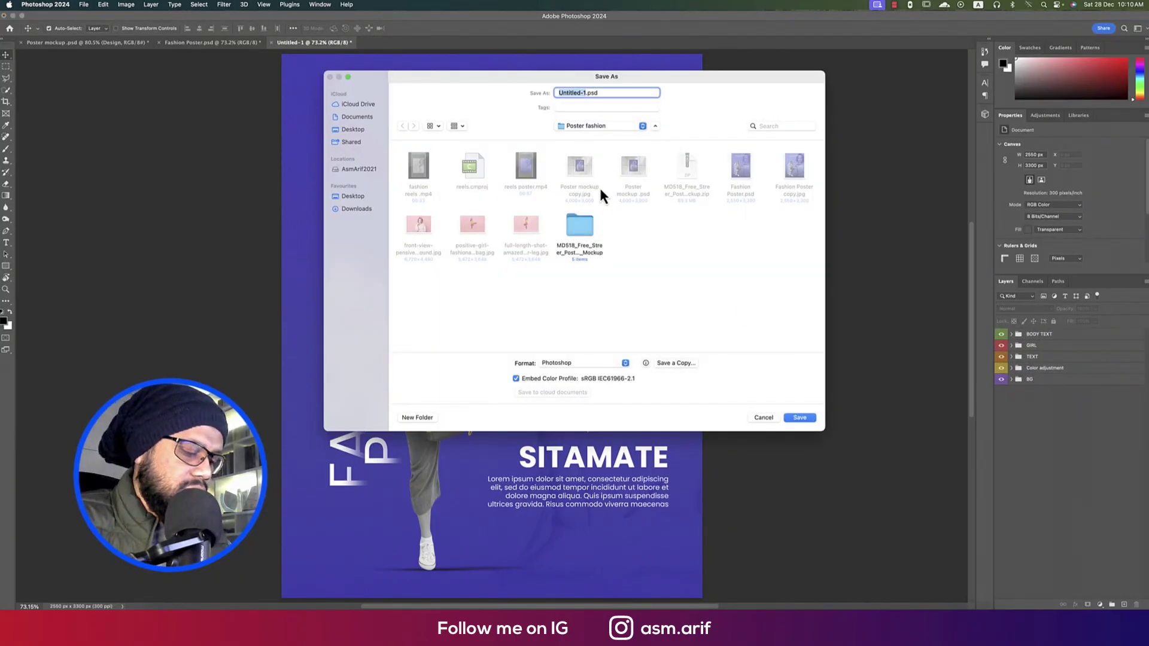
Save the poster as 'poster design for fashion.psd' with default format options, then show the Poster mockup
type("p")
type("oster des")
type("ign for ")
type("fashio")
type("n")
key("Return")
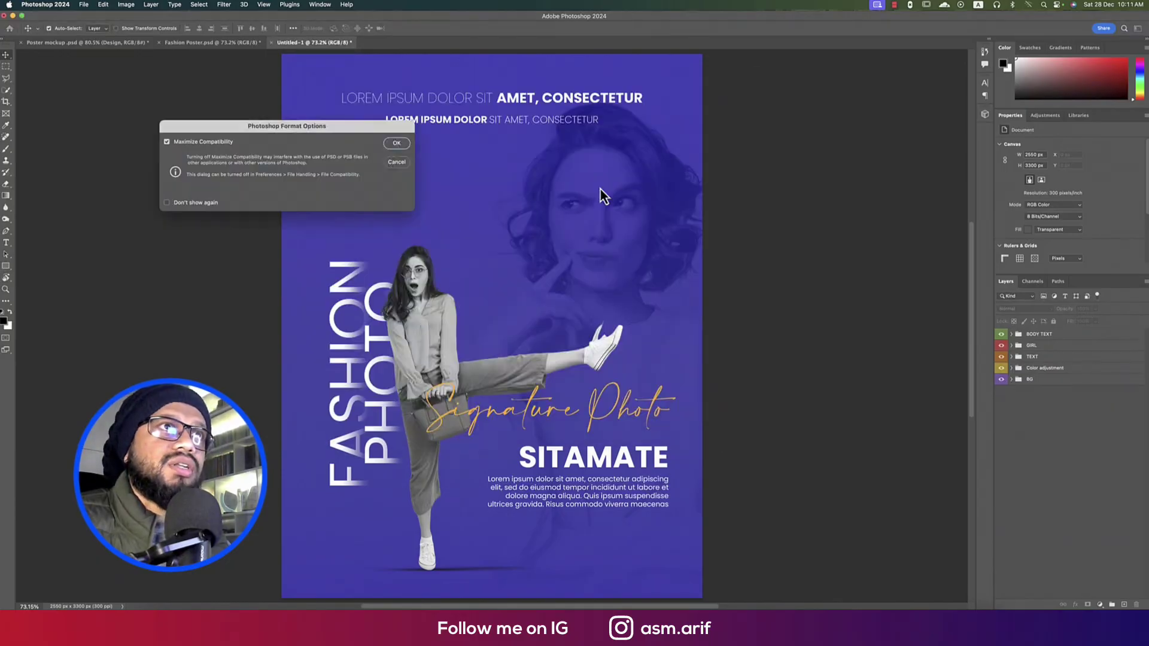
key("Return")
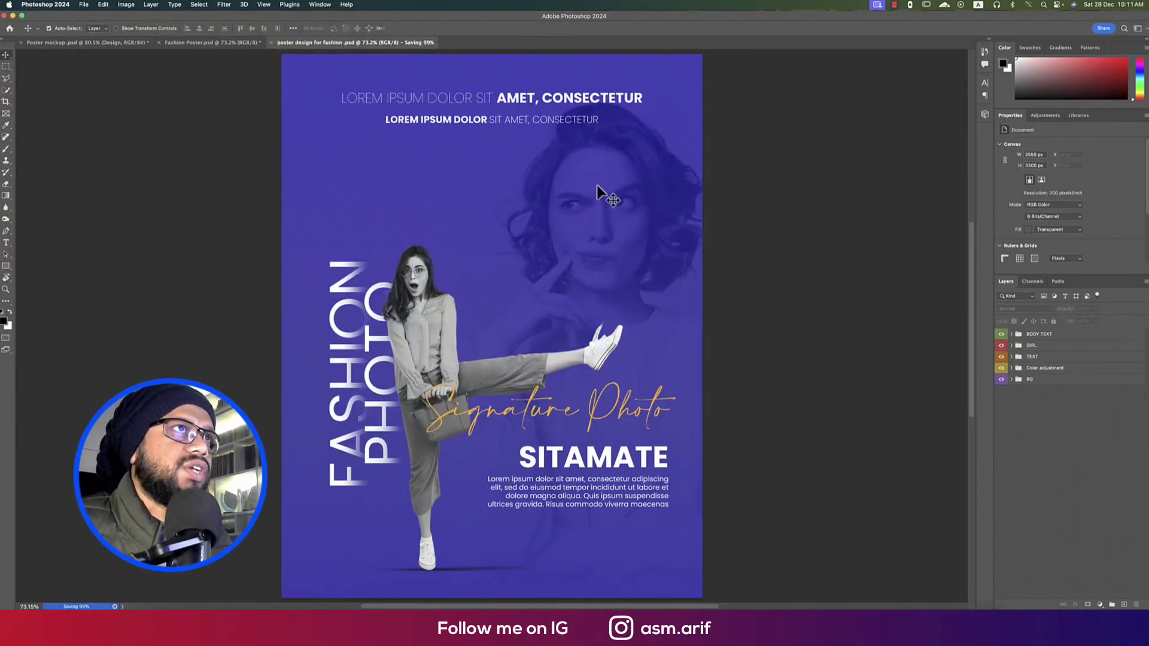
left_click(120, 42)
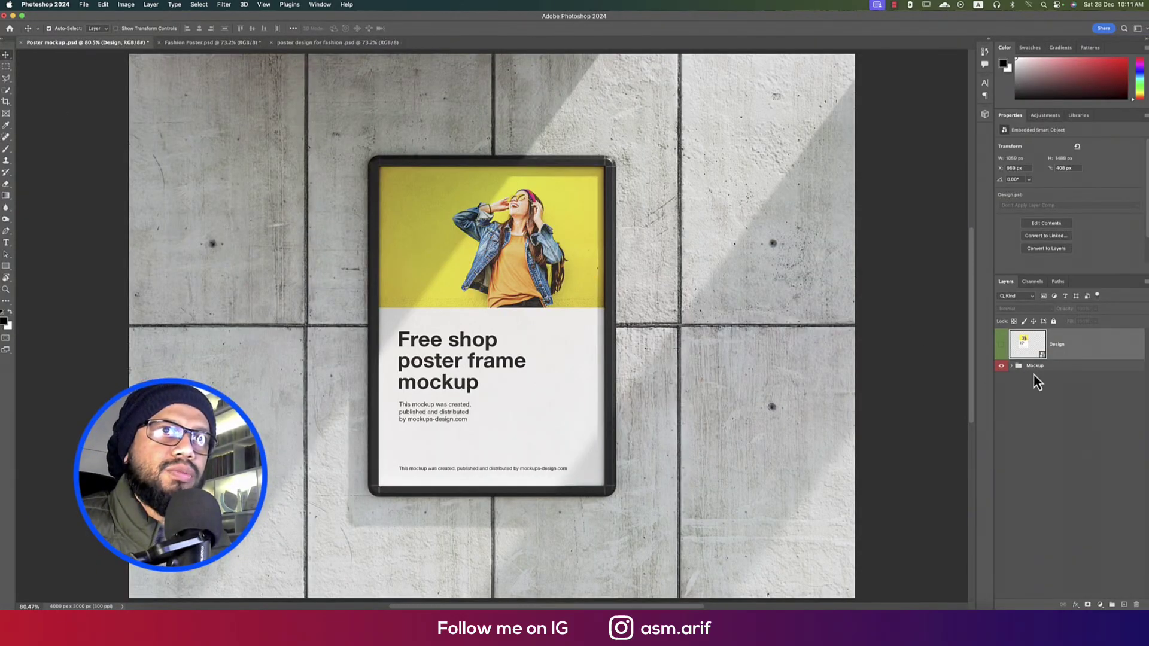
Save a JPEG copy of poster design for fashion with default quality settings and close the Design1.psb tab
double_click(1020, 355)
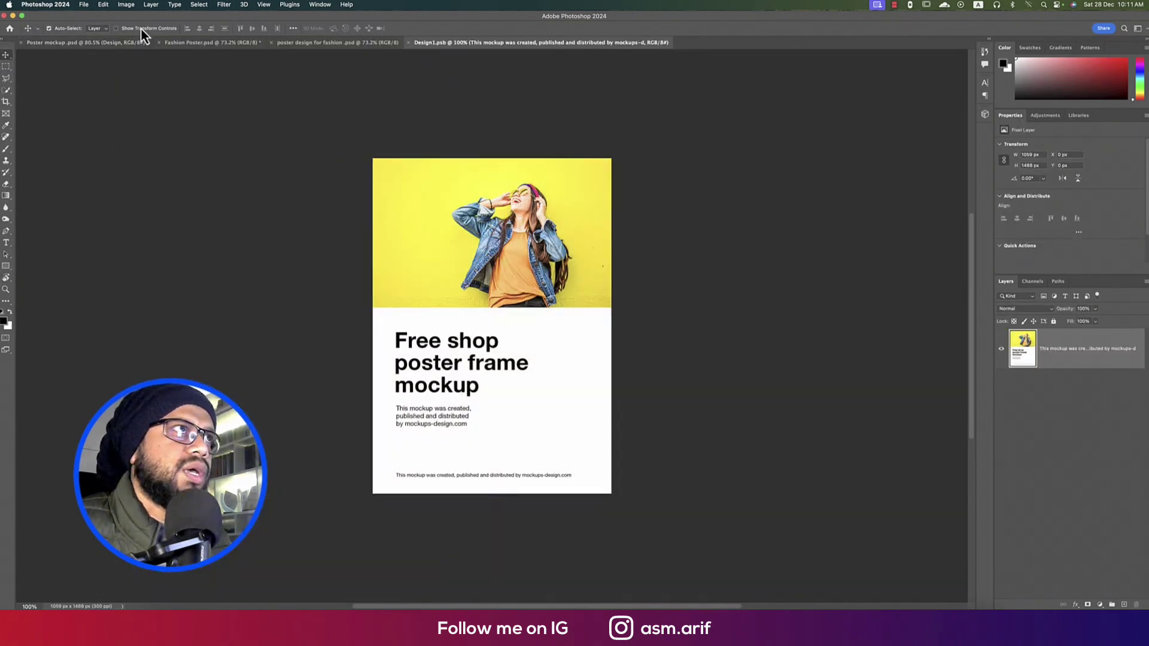
left_click(324, 42)
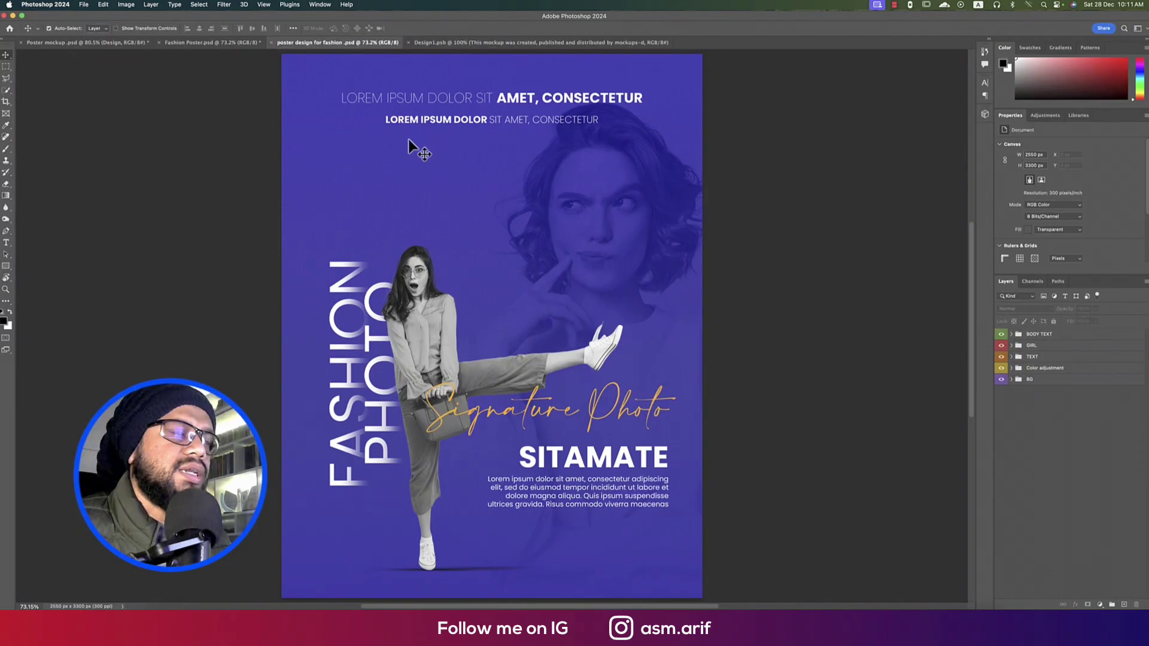
key("super+shift+s")
left_click(688, 366)
left_click(544, 328)
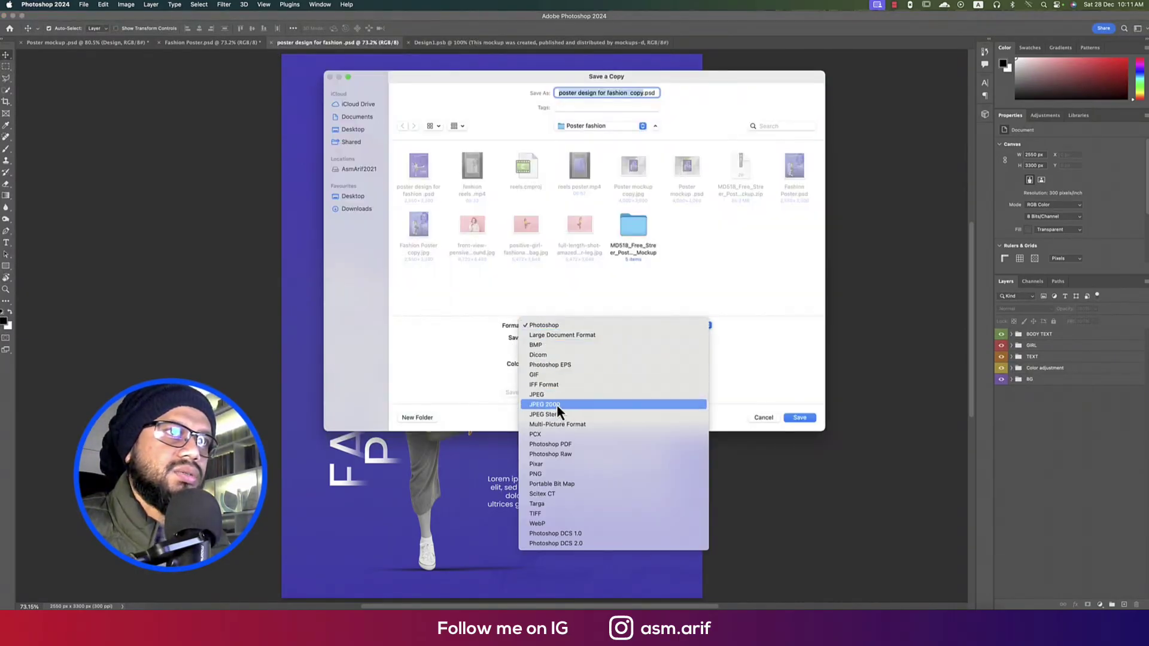
left_click(574, 395)
left_click(804, 419)
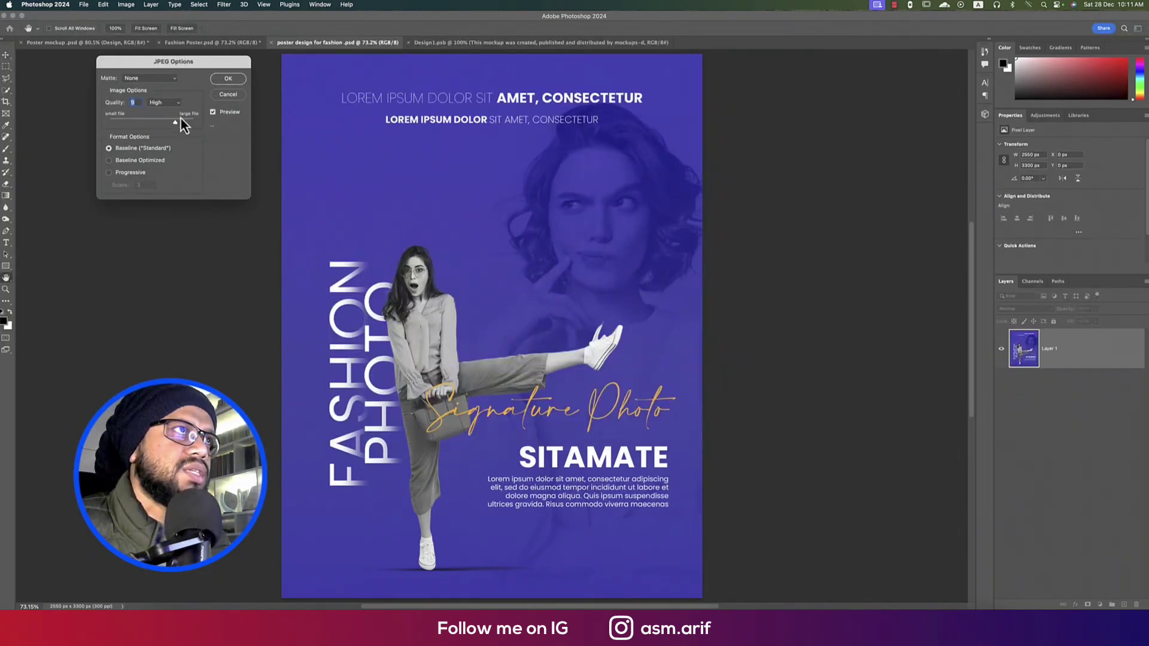
left_click(226, 79)
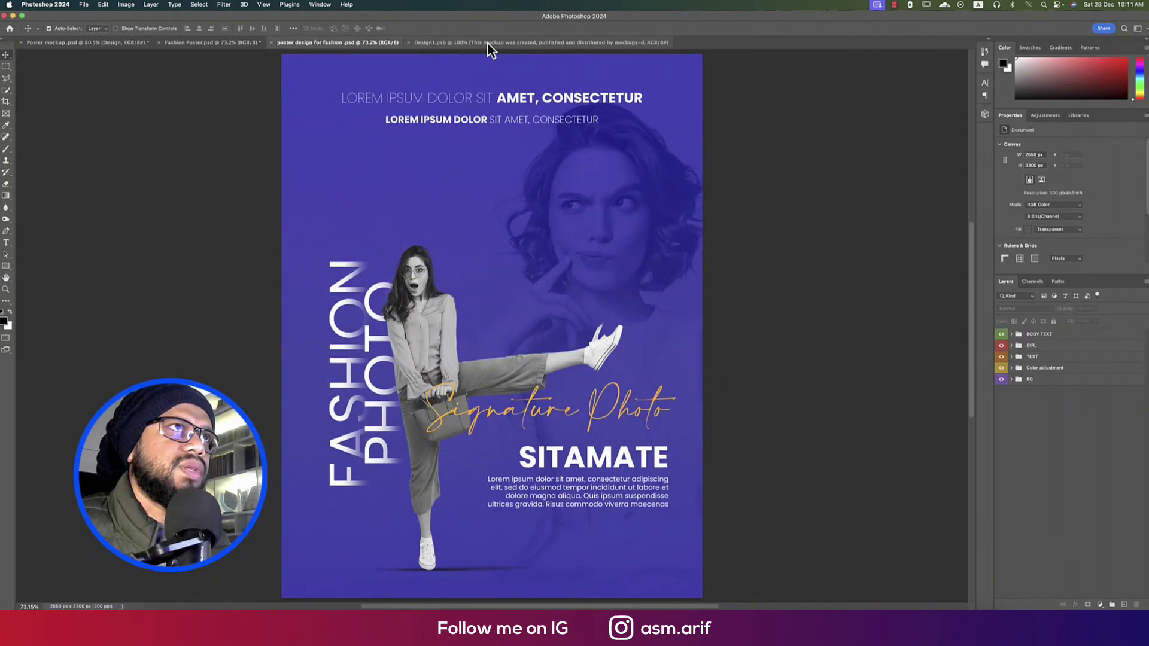
left_click(472, 46)
left_click(408, 43)
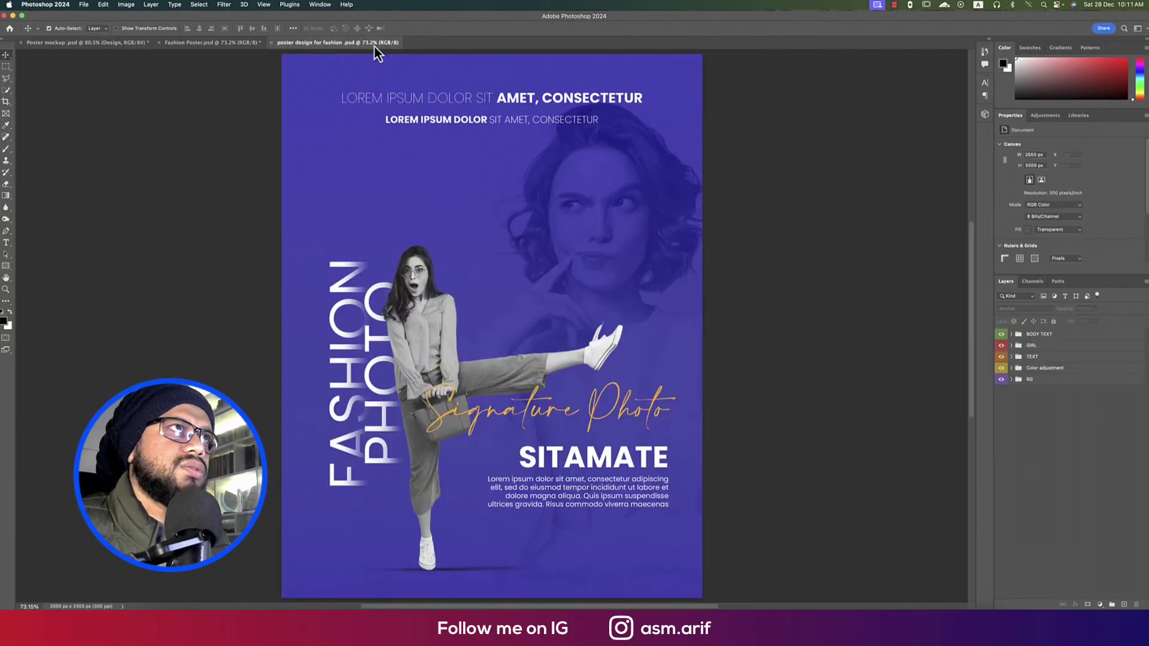
Place the exported poster JPEG into the Design smart object, stretched over the top and bottom strips
left_click(138, 43)
double_click(1040, 356)
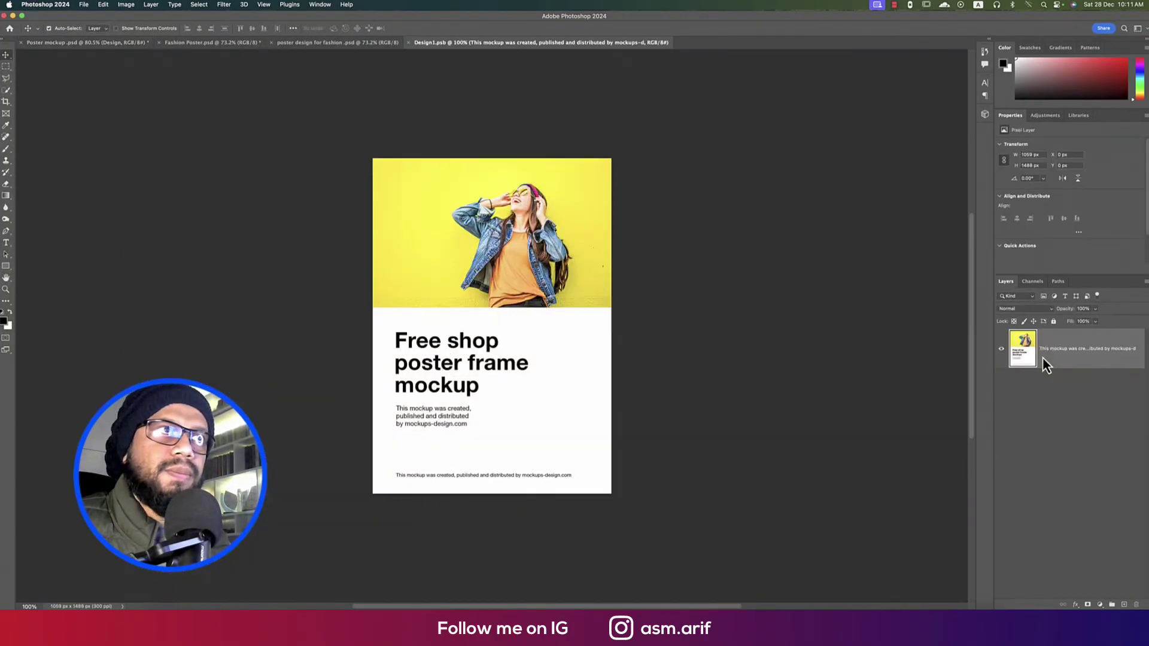
left_click(85, 5)
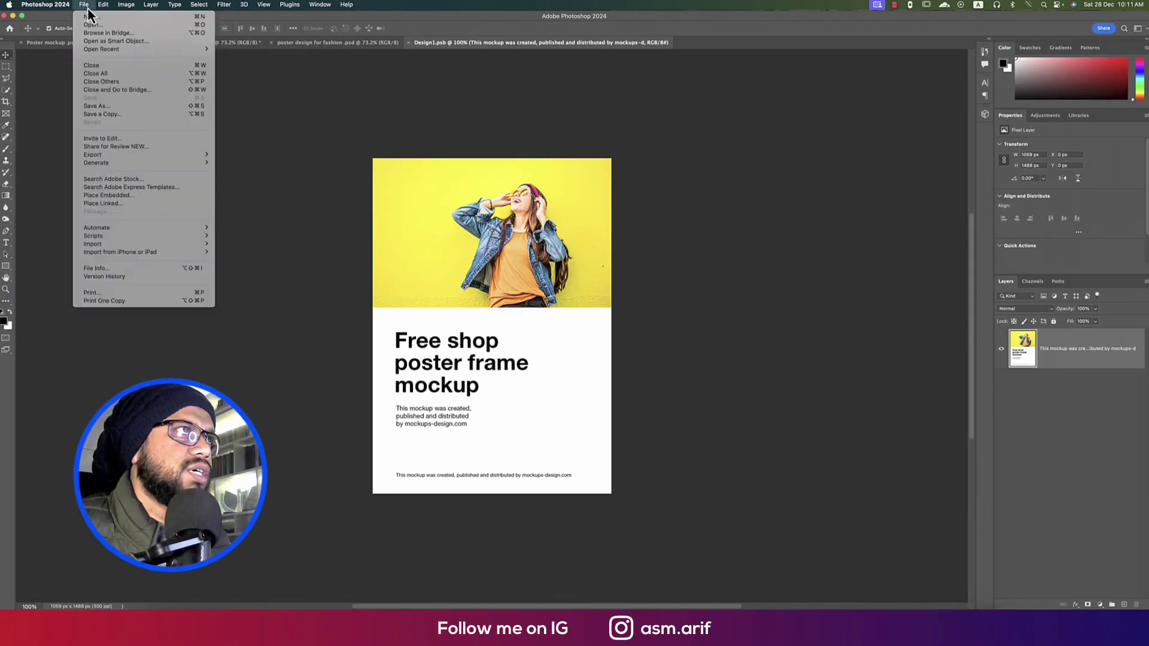
left_click(109, 195)
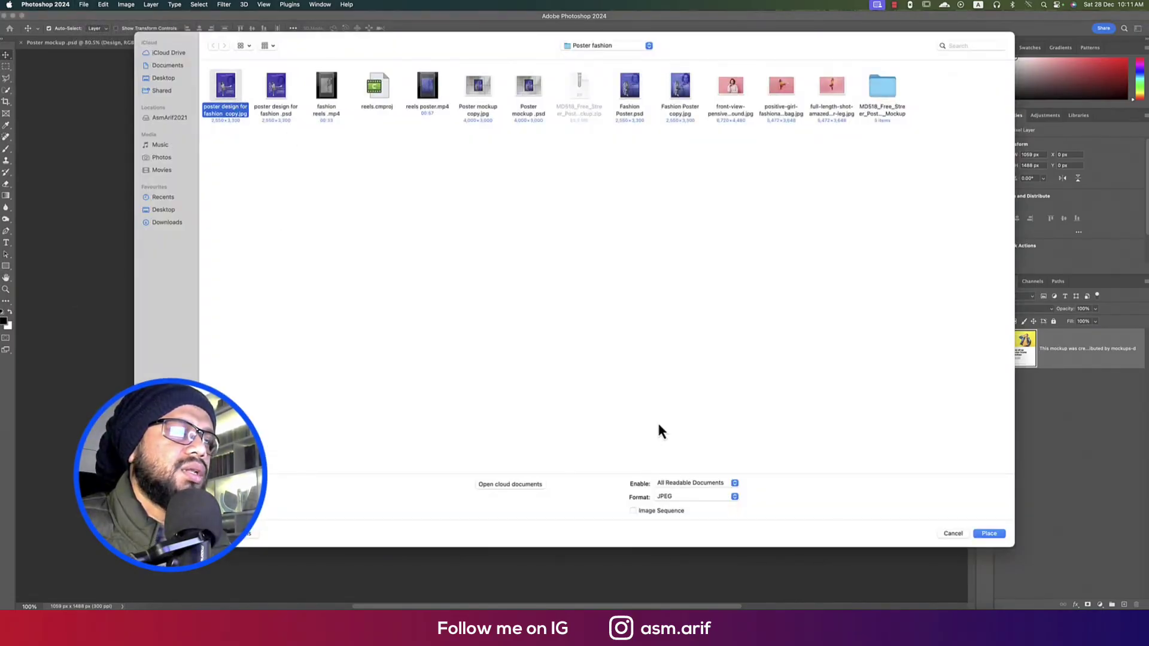
left_click(989, 533)
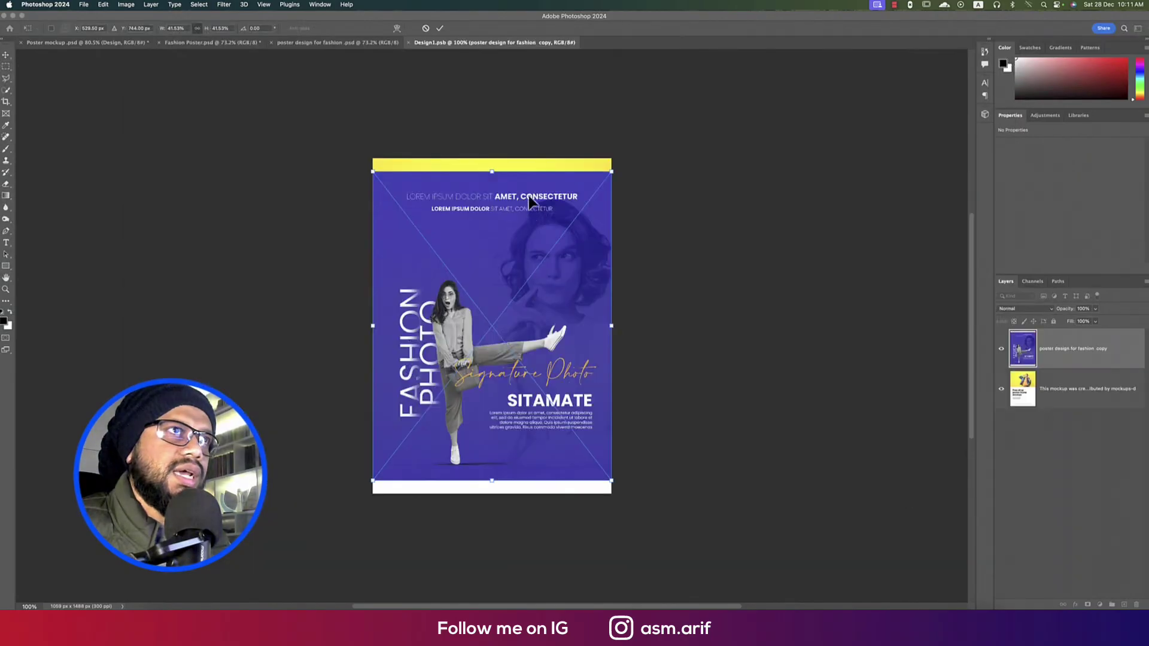
left_click_drag(493, 173, 493, 159)
left_click_drag(494, 479, 496, 494)
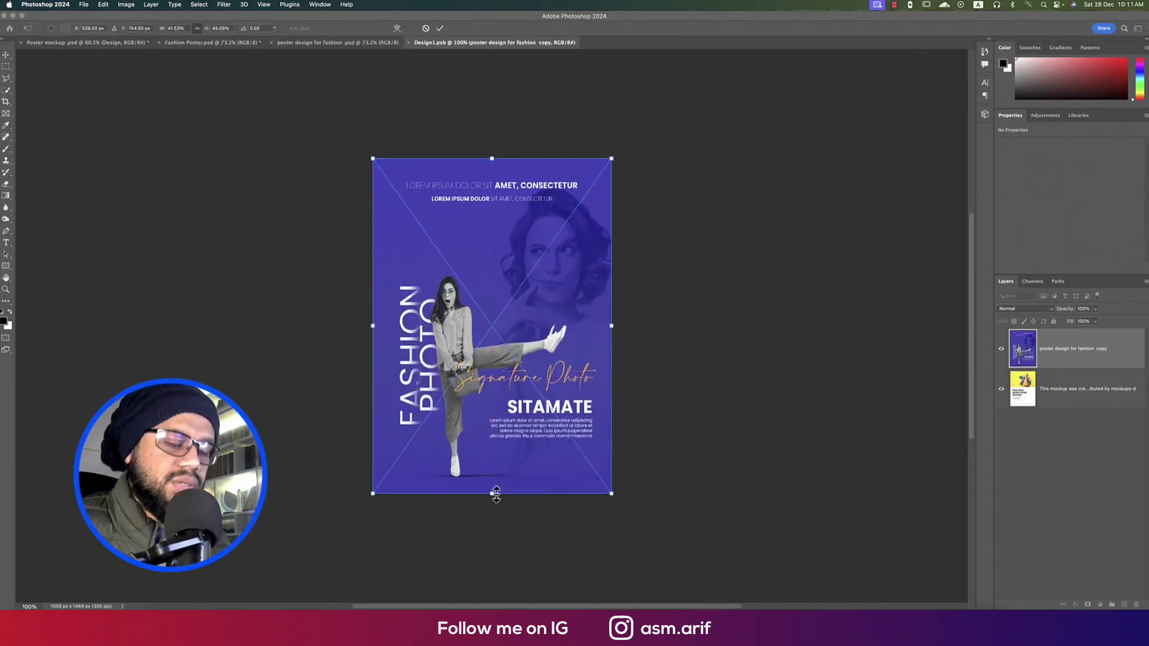
key("Return")
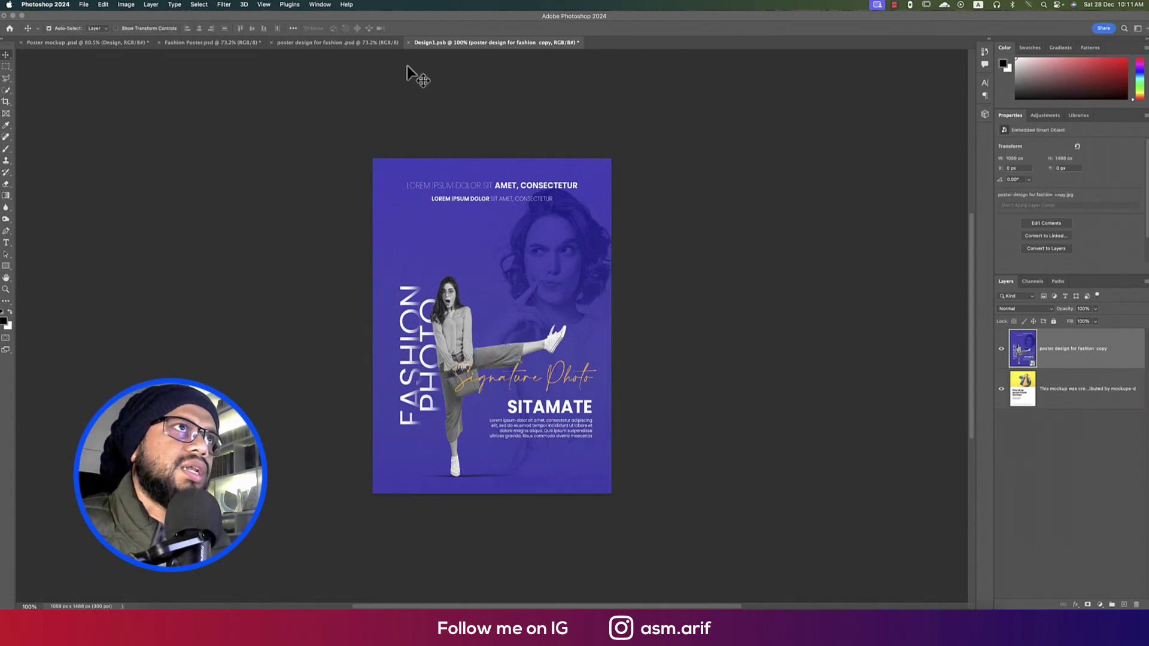
Close Design1.psb saving its changes and return to the Poster mockup
left_click(410, 42)
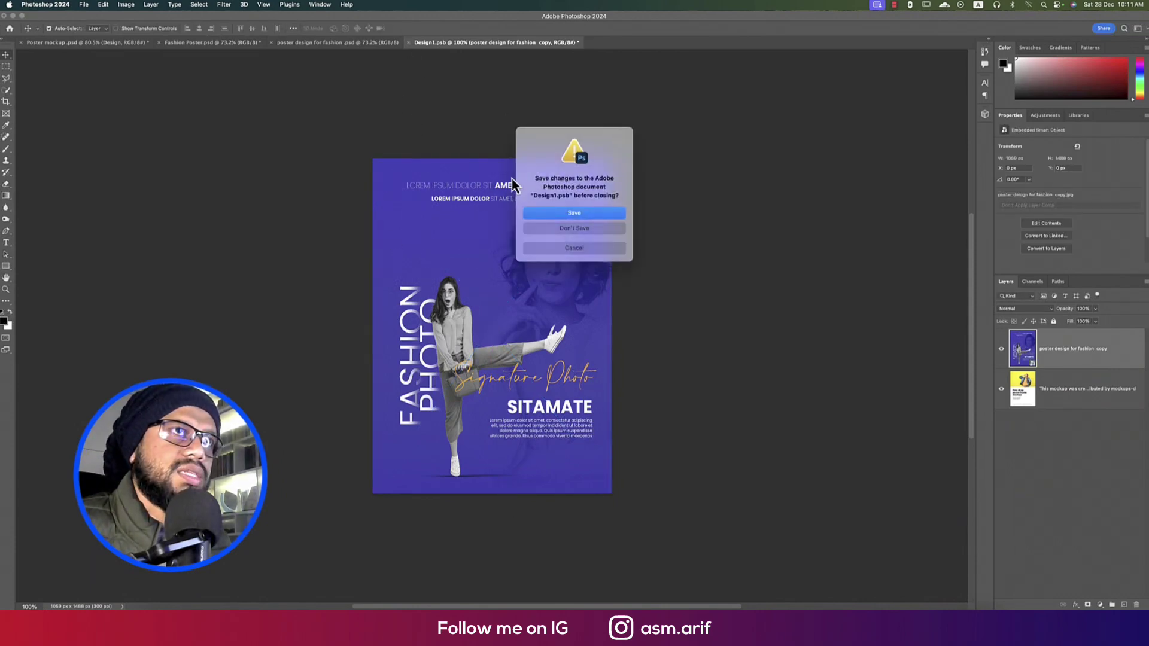
left_click(562, 214)
left_click(113, 44)
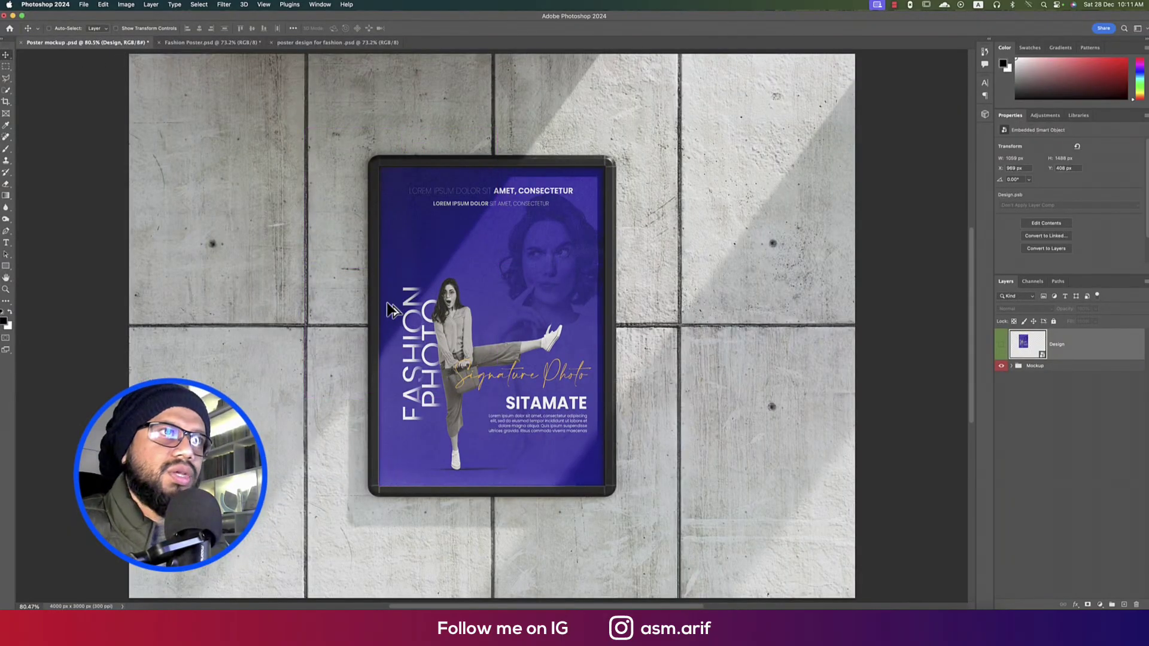
scroll(391, 310, "down", 5)
scroll(407, 318, "up", 3)
key("super")
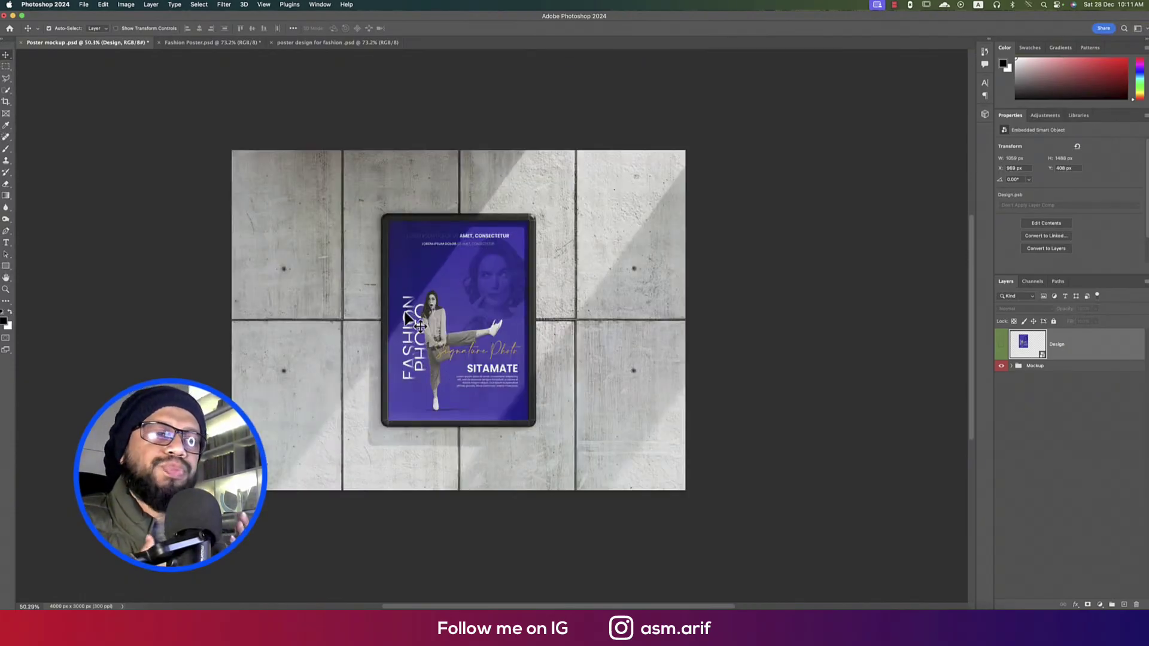